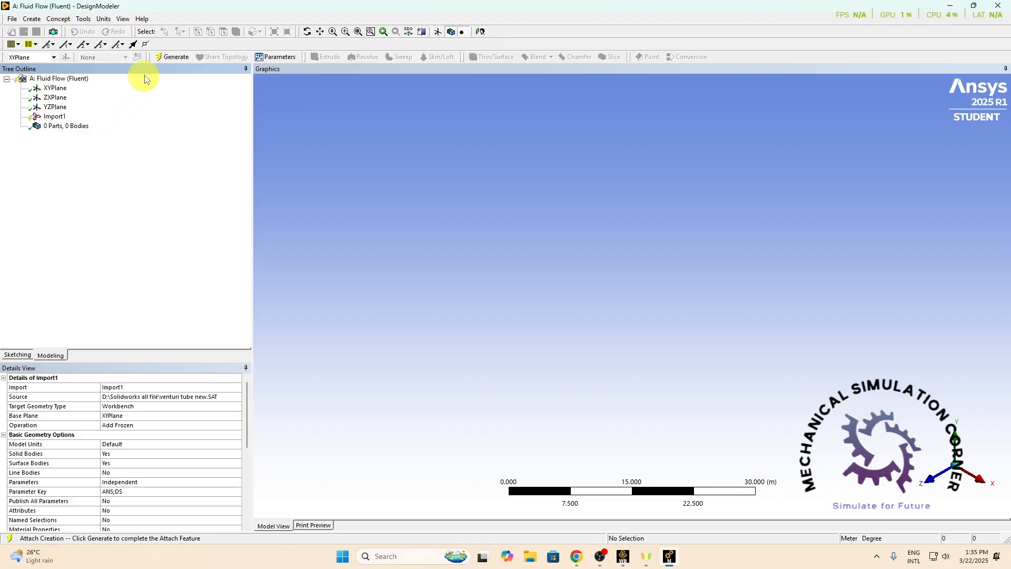
Step: Generate the imported venturi tube geometry, then set its surface body to Fluid and regenerate the model
click(176, 57)
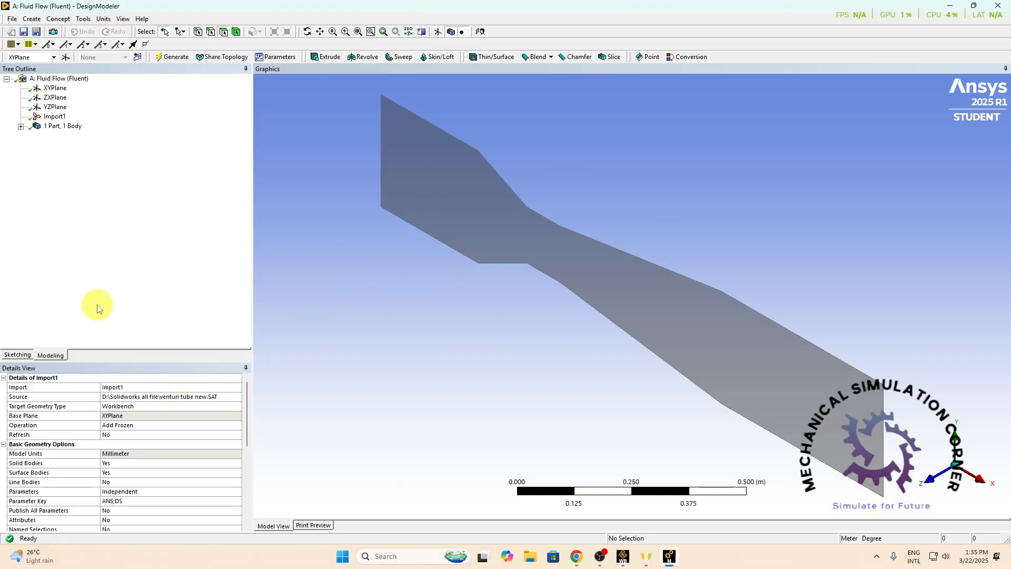
click(111, 277)
click(21, 126)
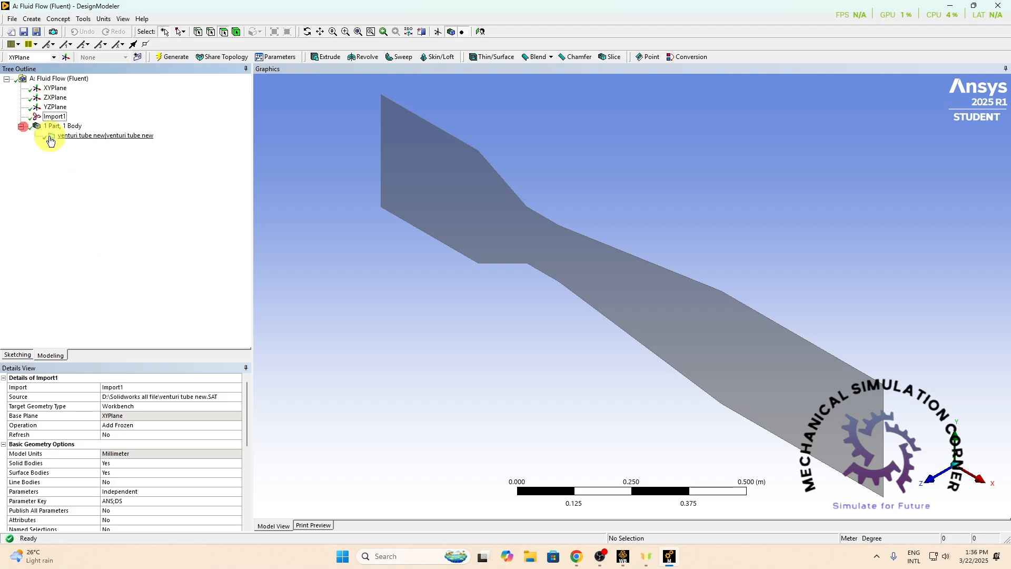
click(95, 136)
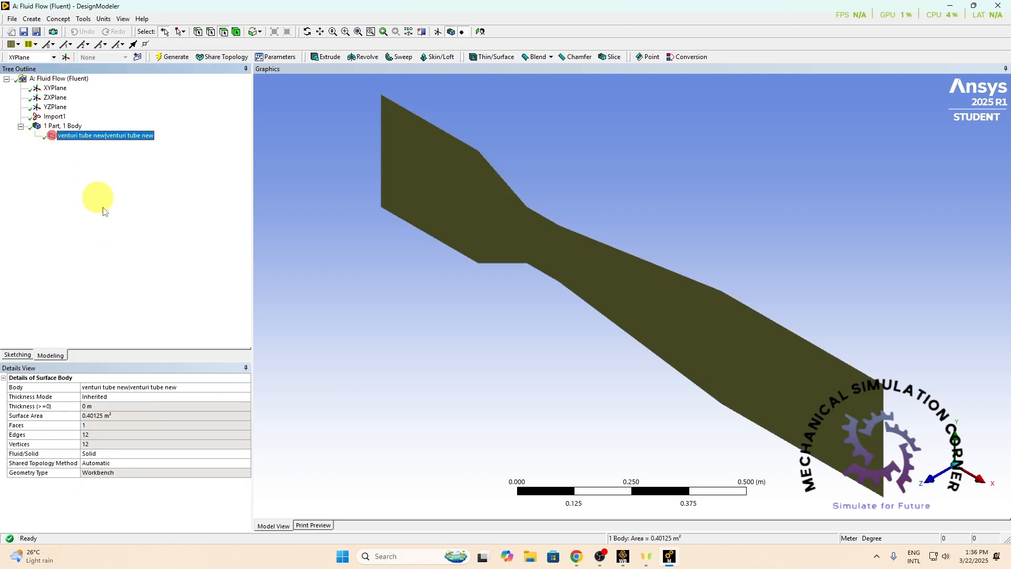
click(101, 456)
click(245, 453)
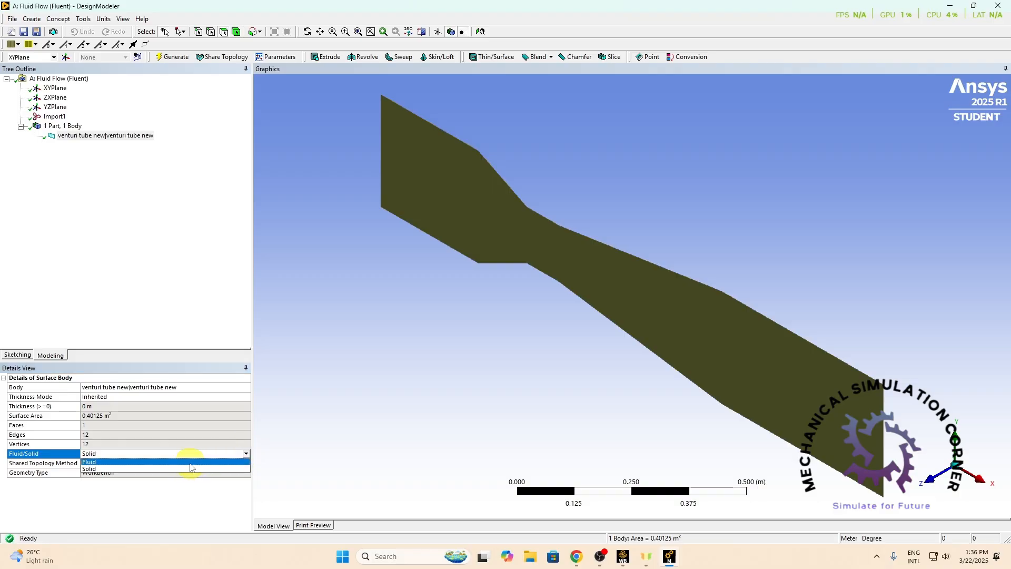
click(190, 462)
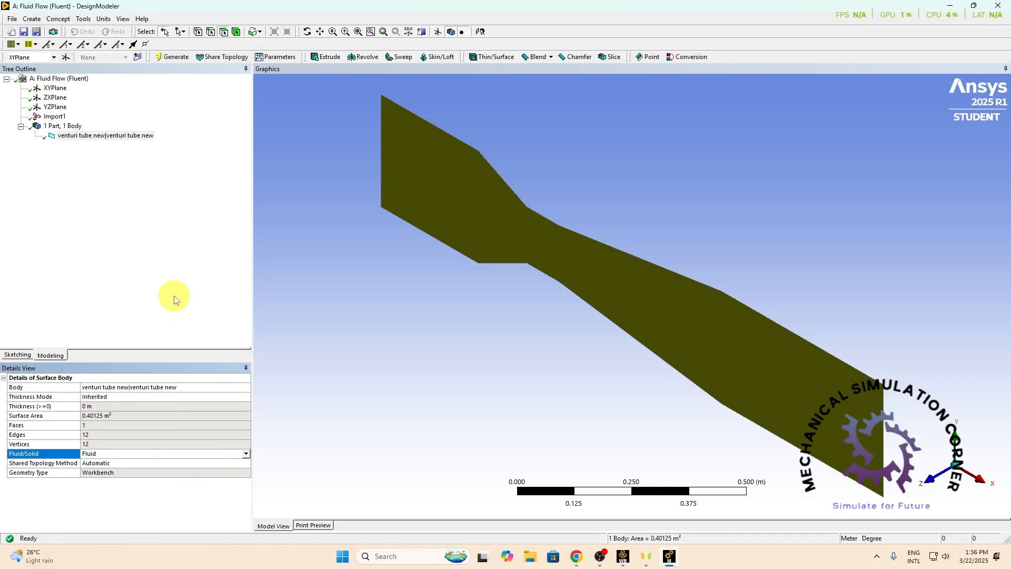
click(177, 56)
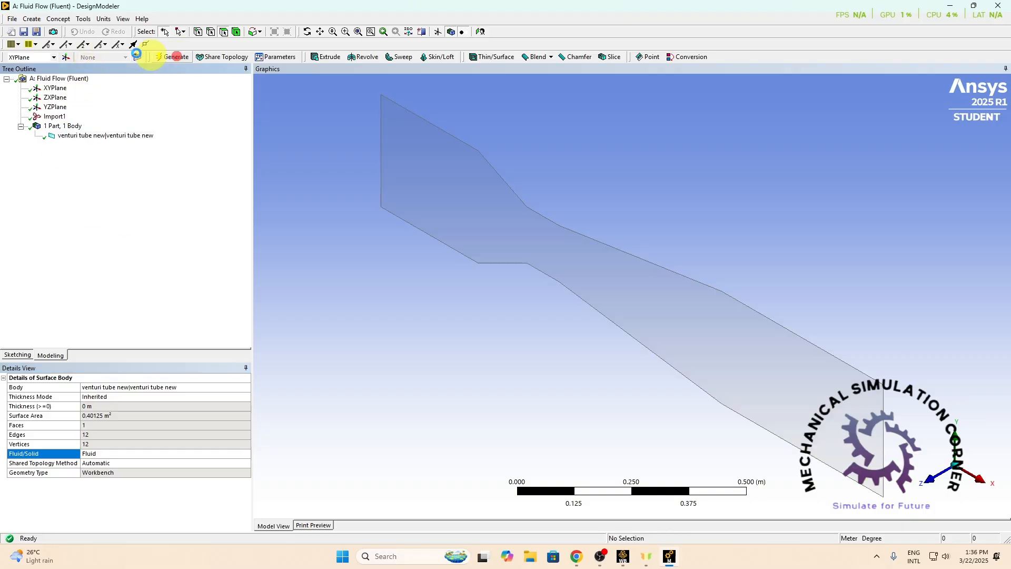
Step: Close DesignModeler and open the Mesh component of the Fluid Flow (Fluent) system in Meshing
click(12, 19)
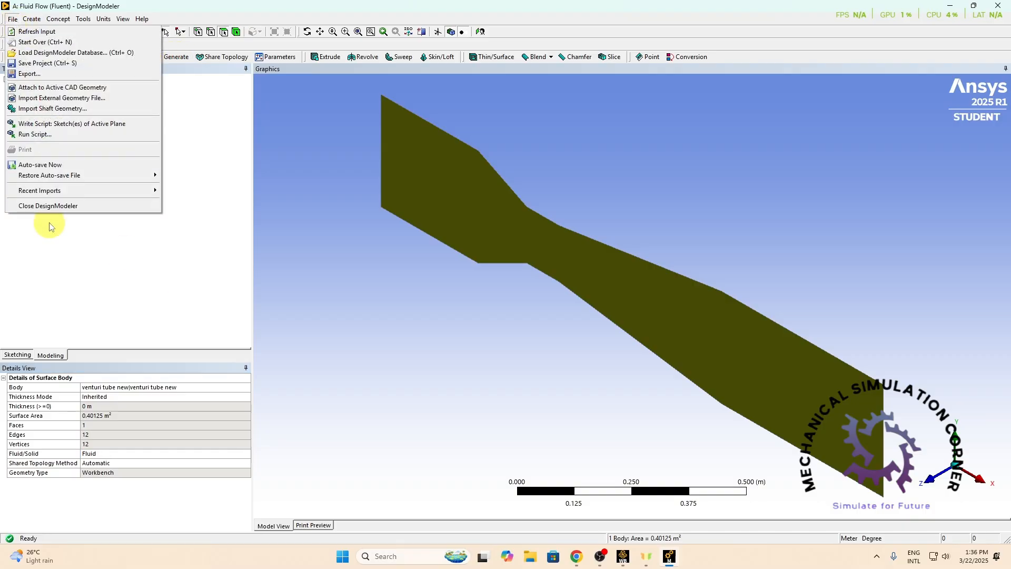
click(51, 206)
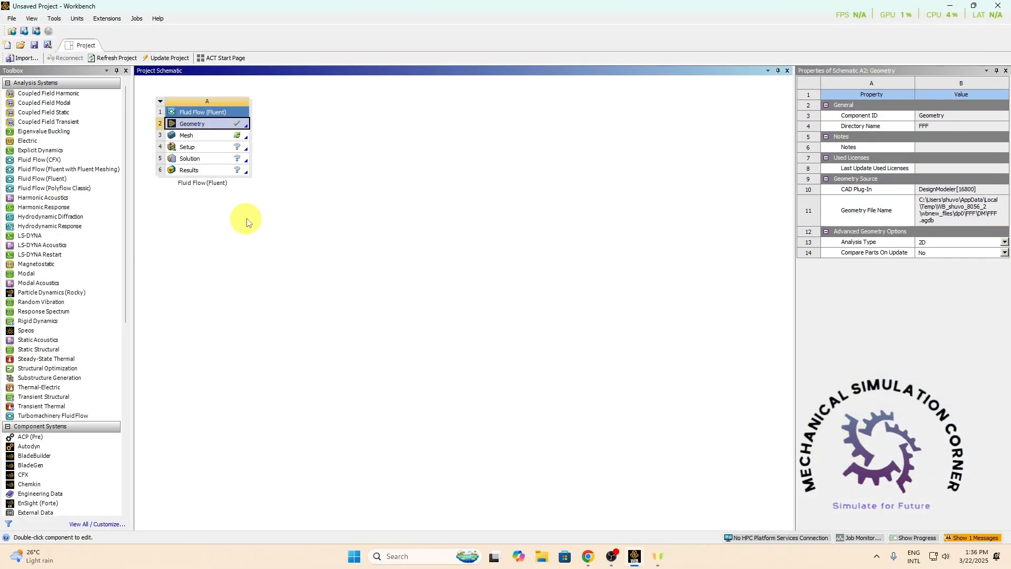
click(275, 203)
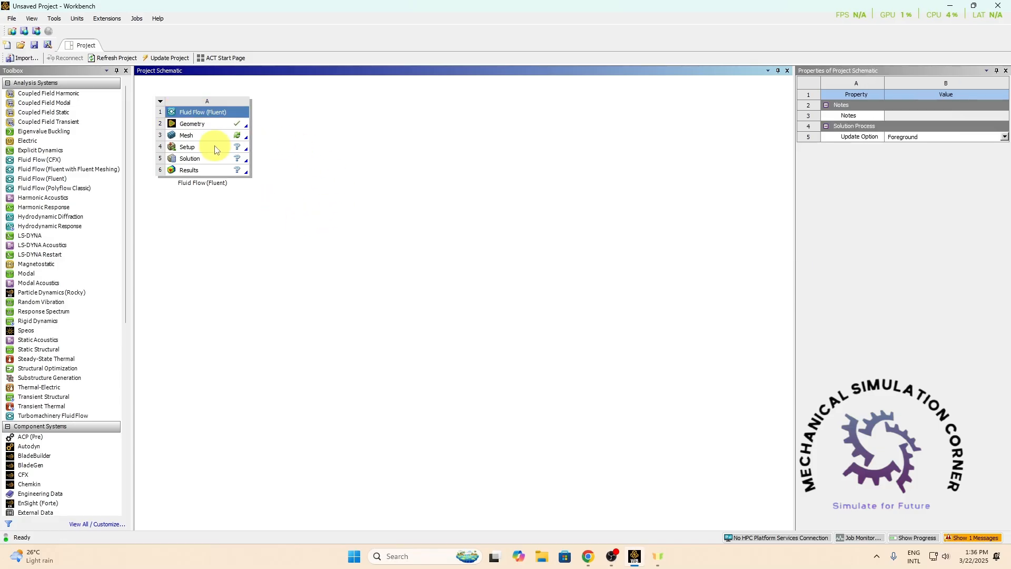
click(201, 138)
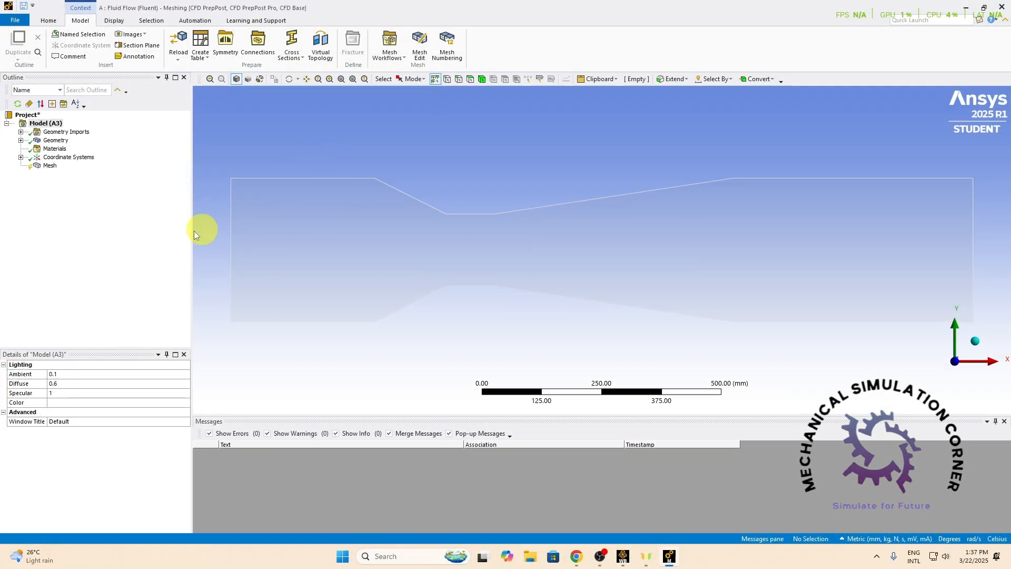
Step: Generate a mesh of the venturi tube with the default mesh settings
click(49, 166)
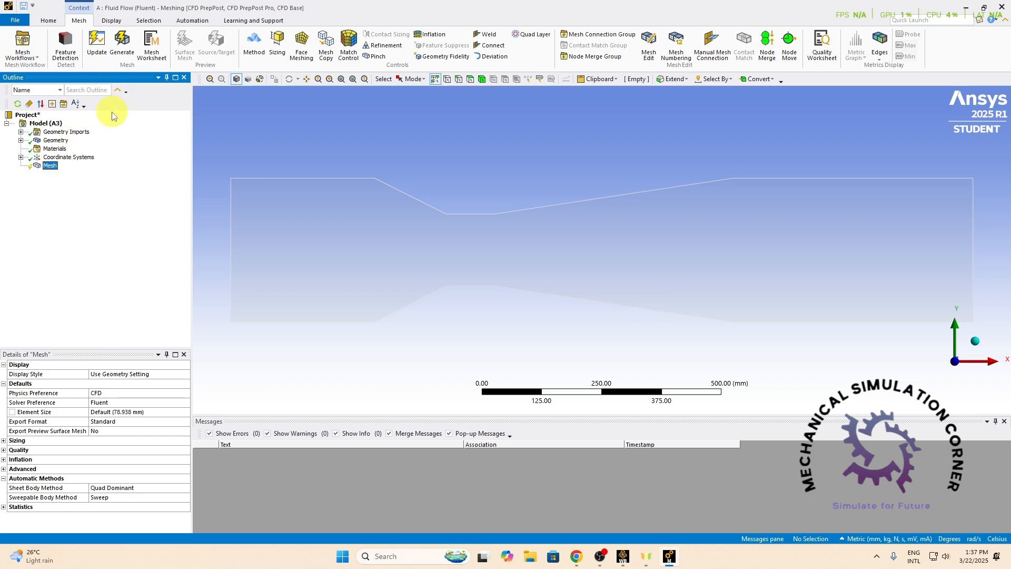
click(121, 52)
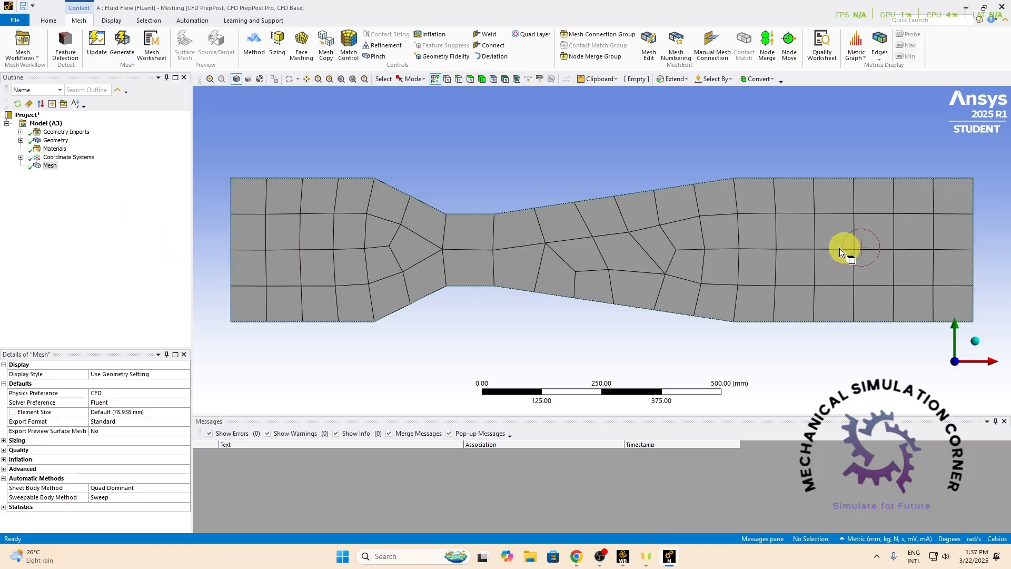
click(79, 257)
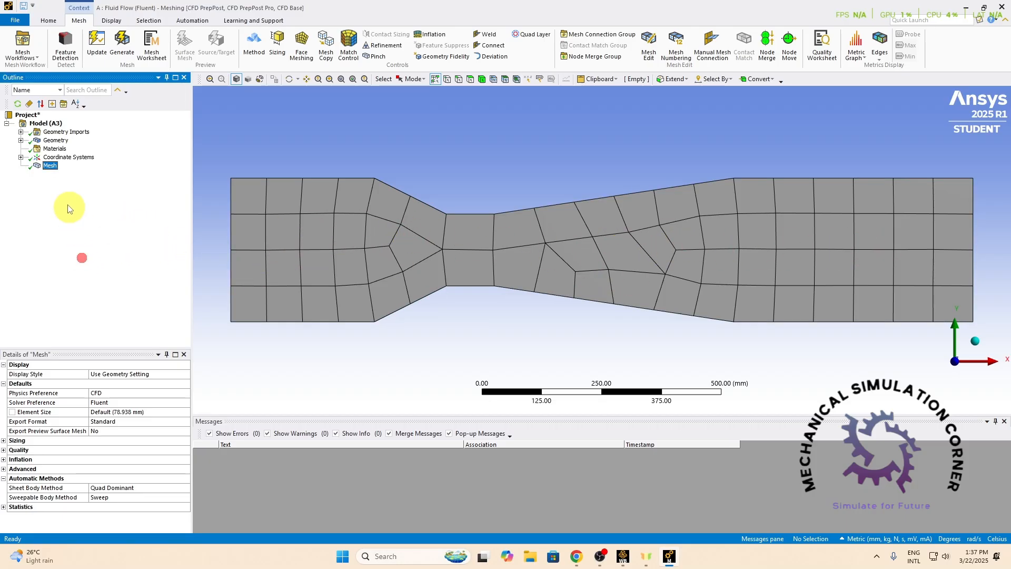
Step: Insert a mesh sizing control scoped to the two vertical end edges of the venturi tube
click(51, 168)
right_click(51, 170)
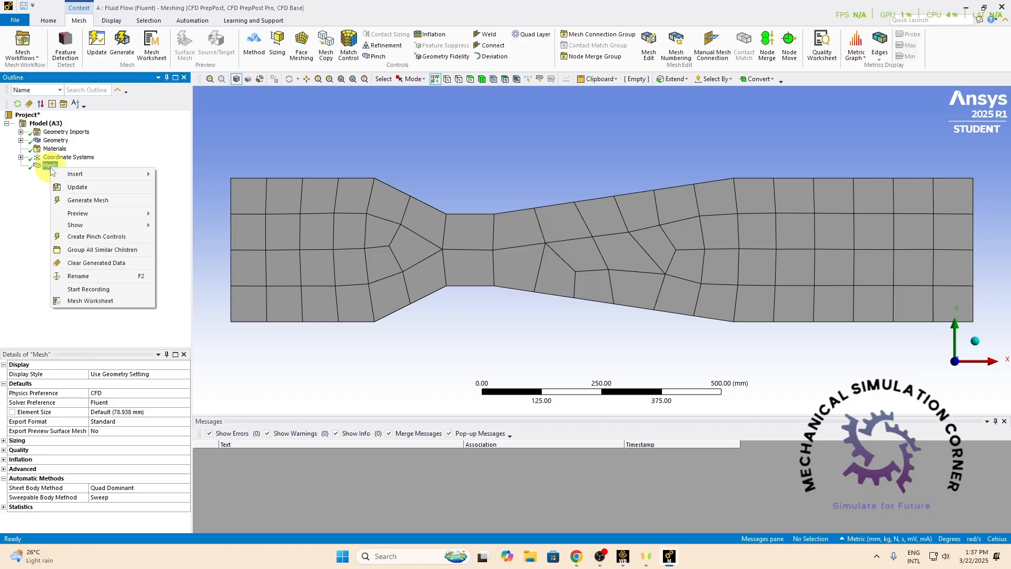
click(98, 178)
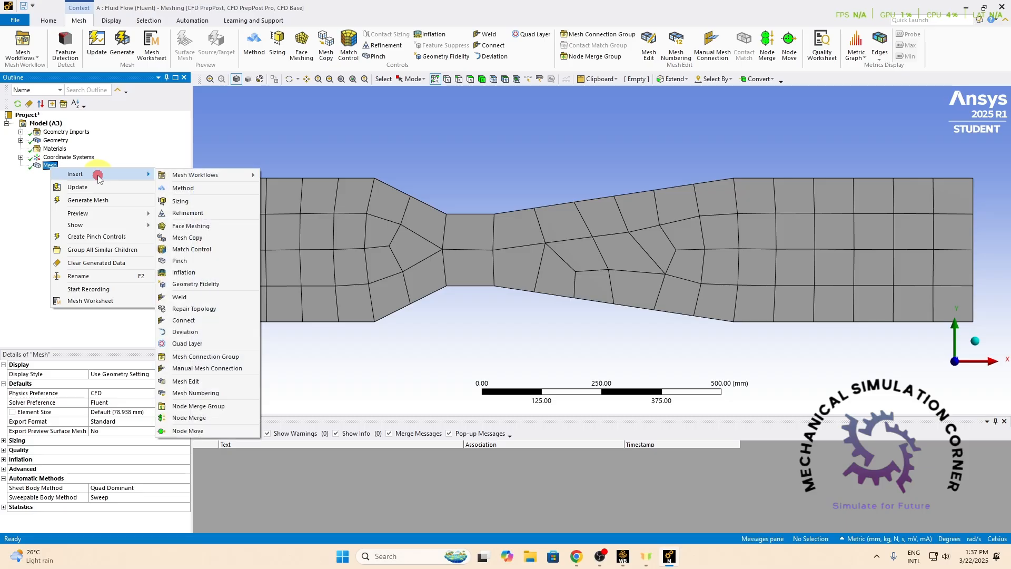
click(179, 200)
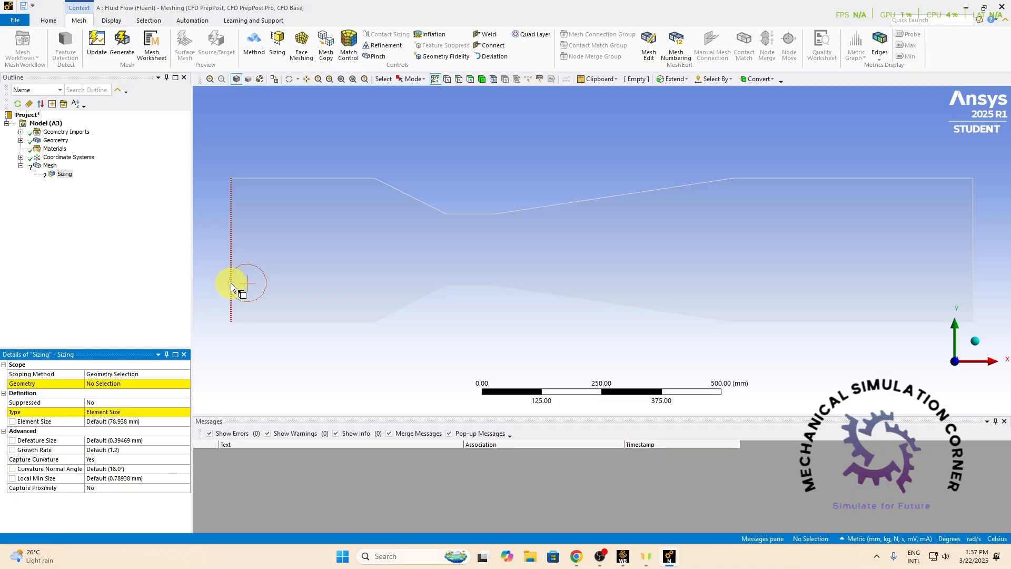
click(230, 283)
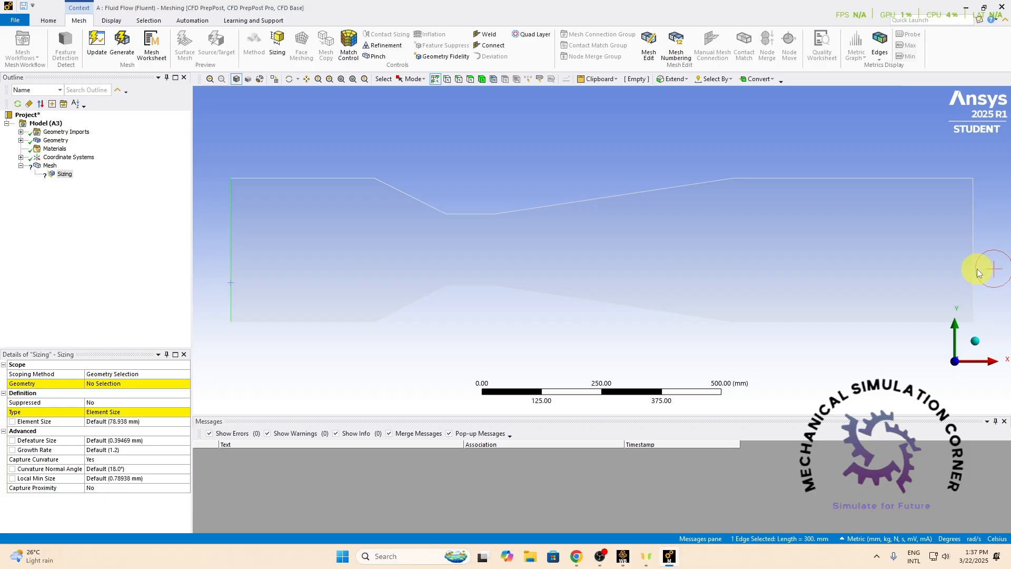
ctrl+click(973, 269)
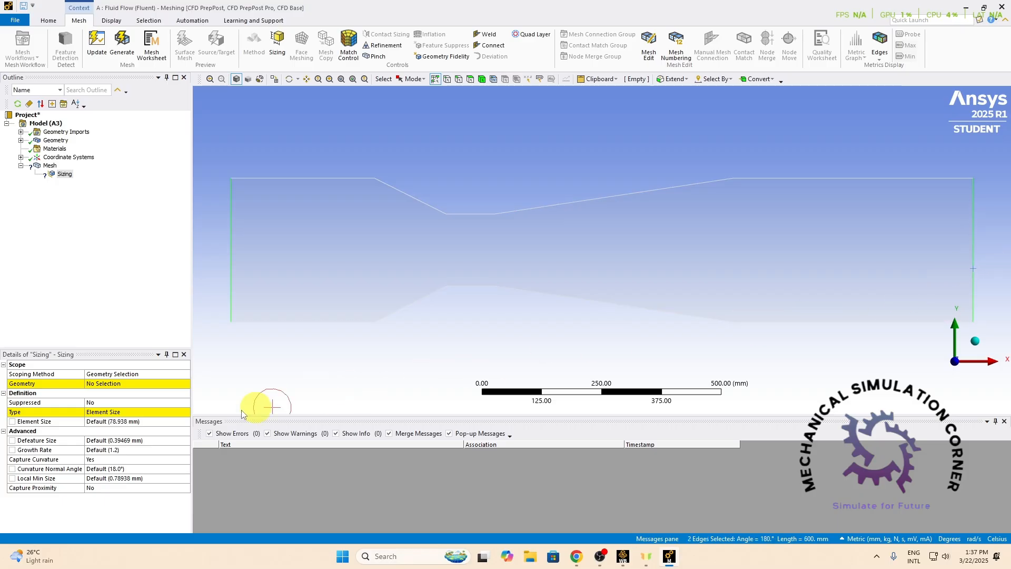
click(103, 384)
click(99, 383)
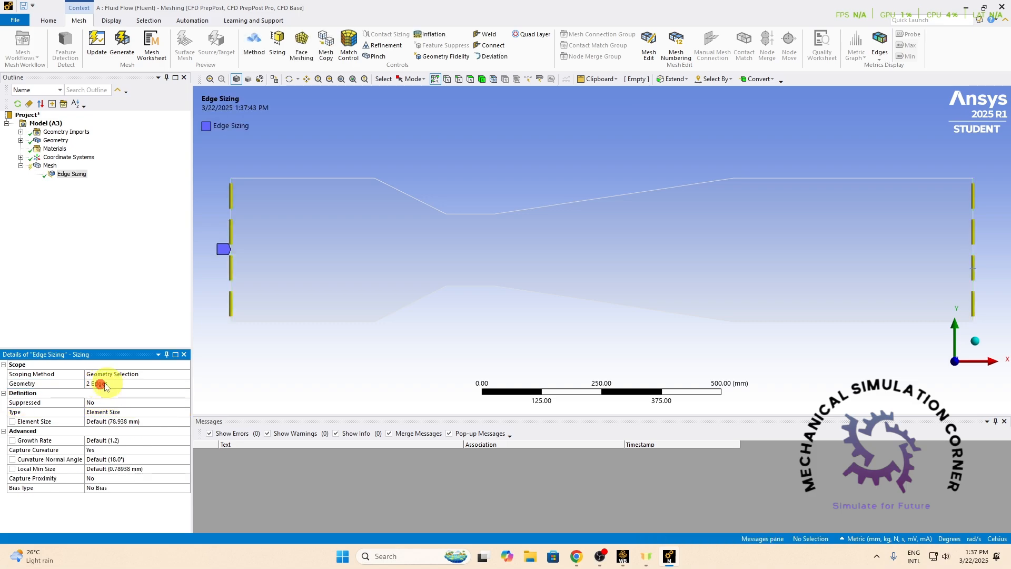
Step: Set the end edges' sizing type to Number of Divisions with 50 divisions
click(119, 411)
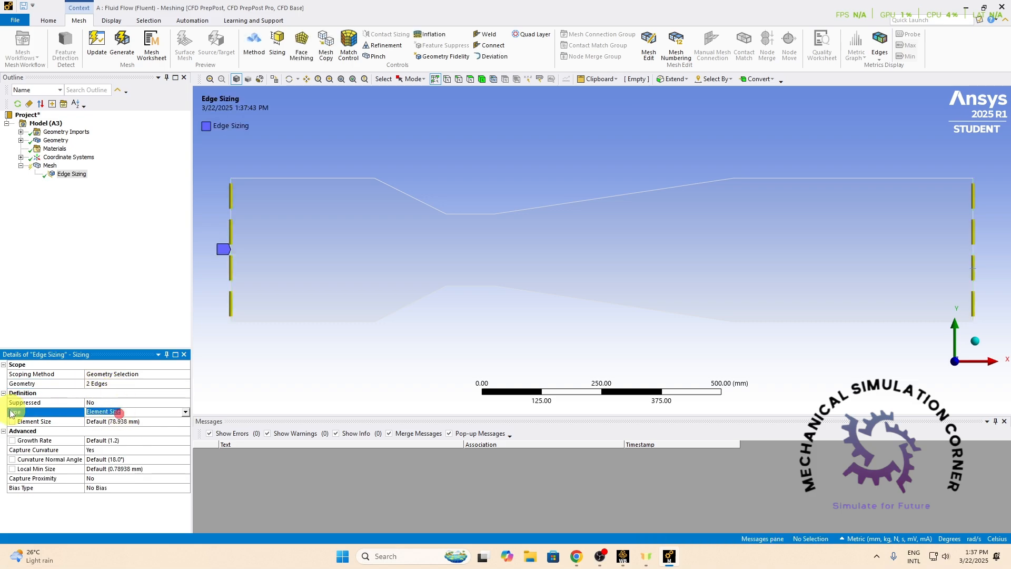
click(185, 412)
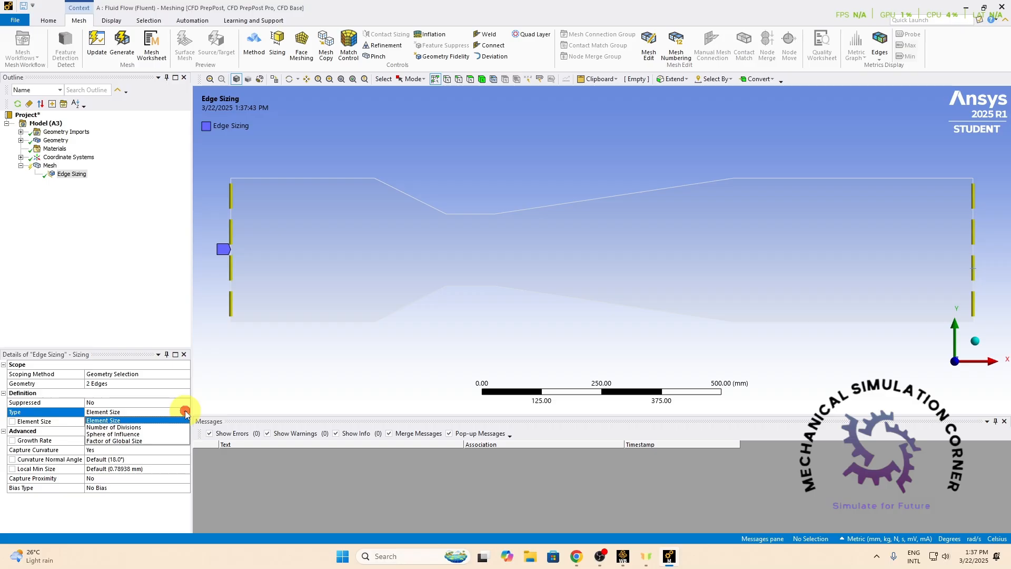
click(121, 427)
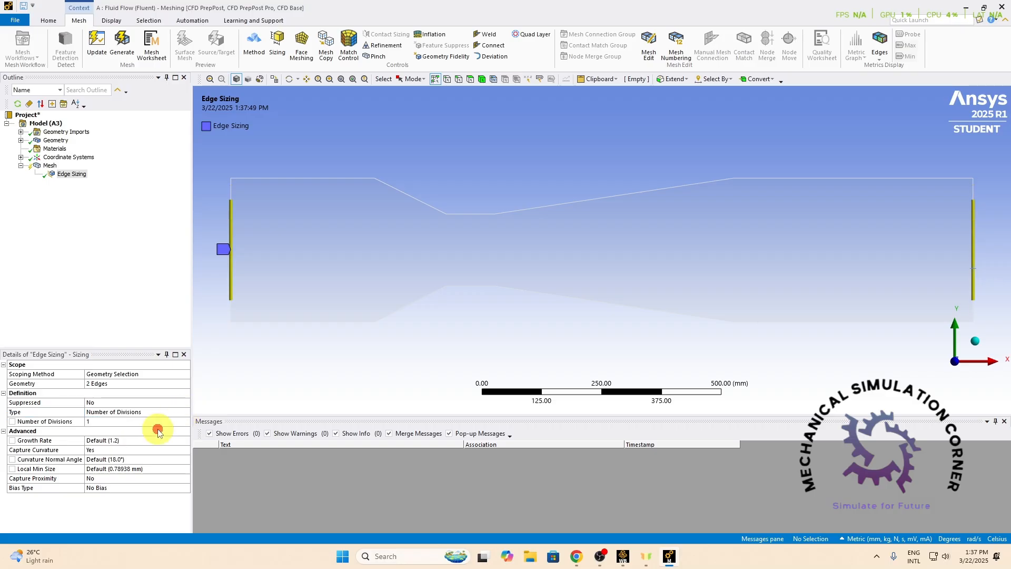
click(107, 422)
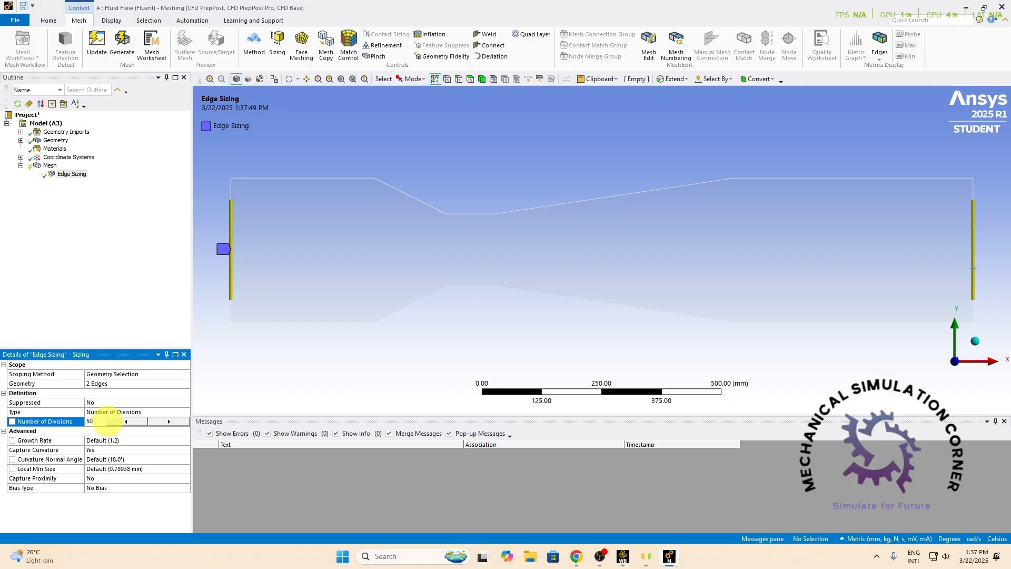
key(Return)
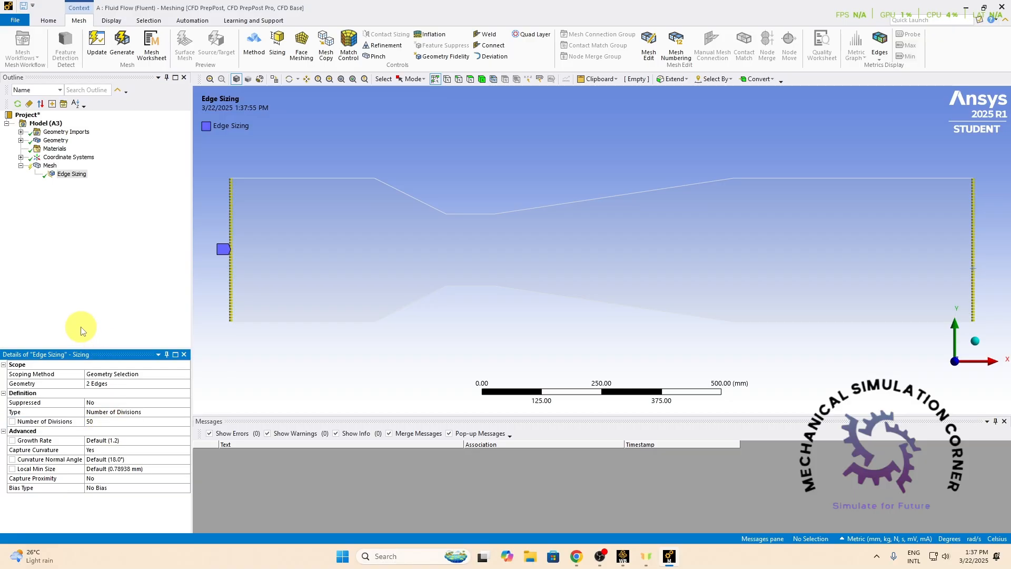
Step: Insert a second mesh sizing control scoped to the ten upper and lower wall edges of the venturi tube
right_click(51, 167)
mouse_move(58, 173)
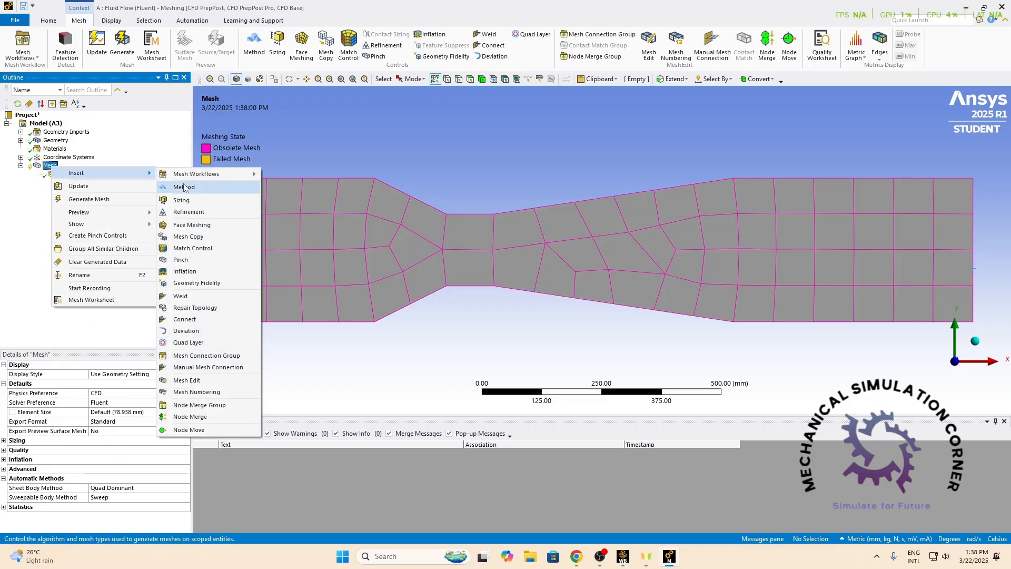
click(193, 205)
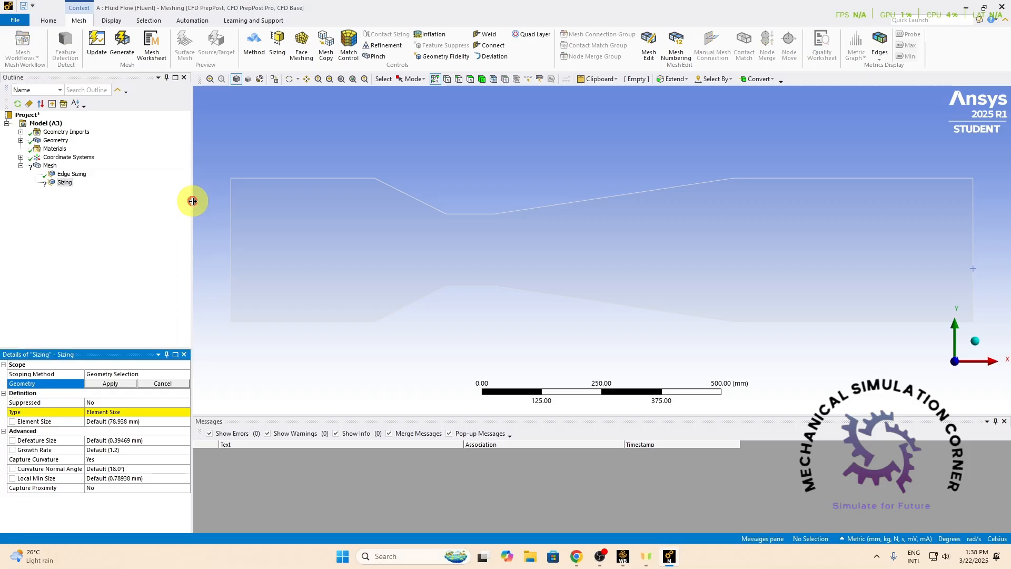
click(281, 181)
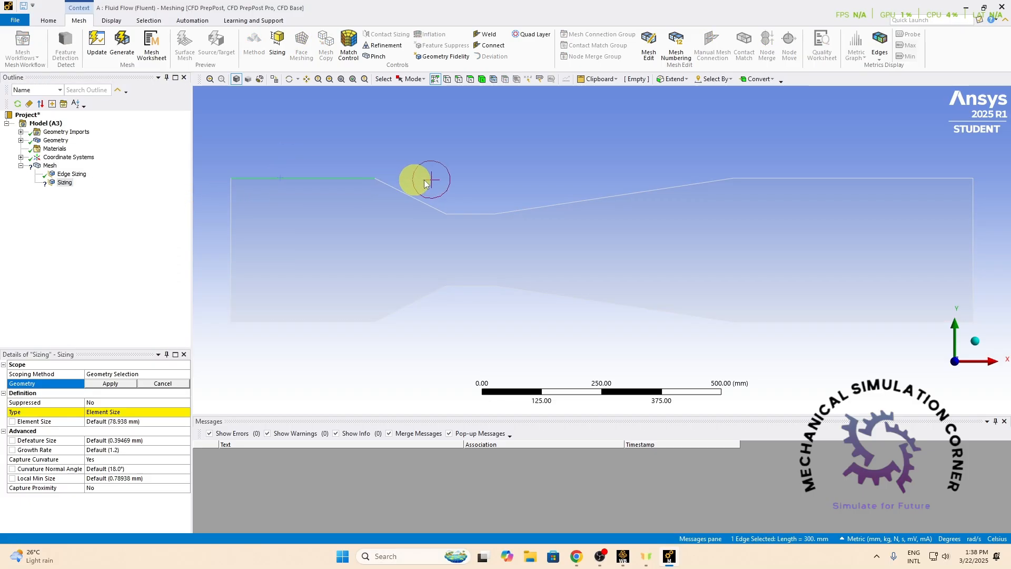
ctrl+click(418, 199)
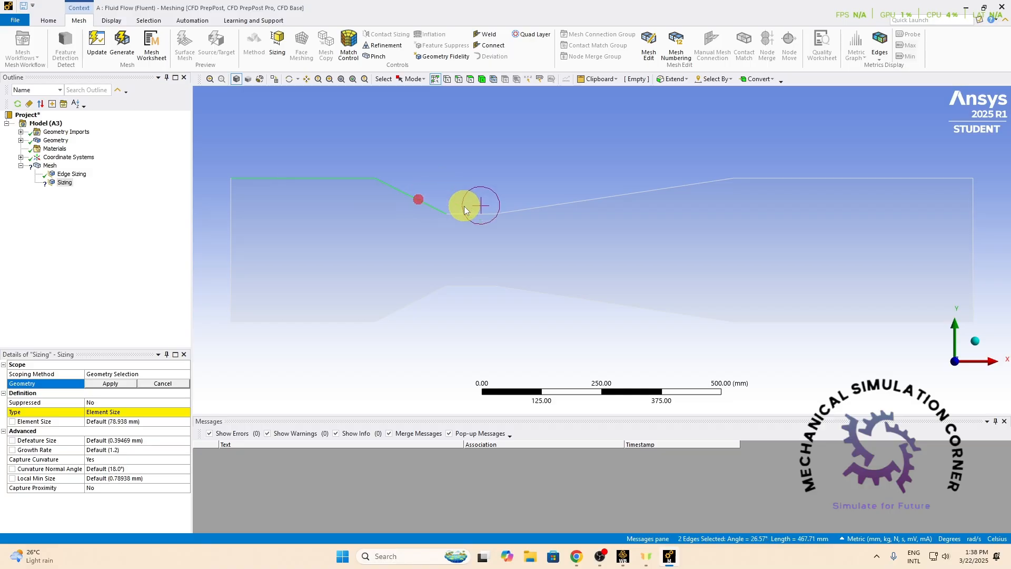
ctrl+click(467, 215)
ctrl+click(520, 209)
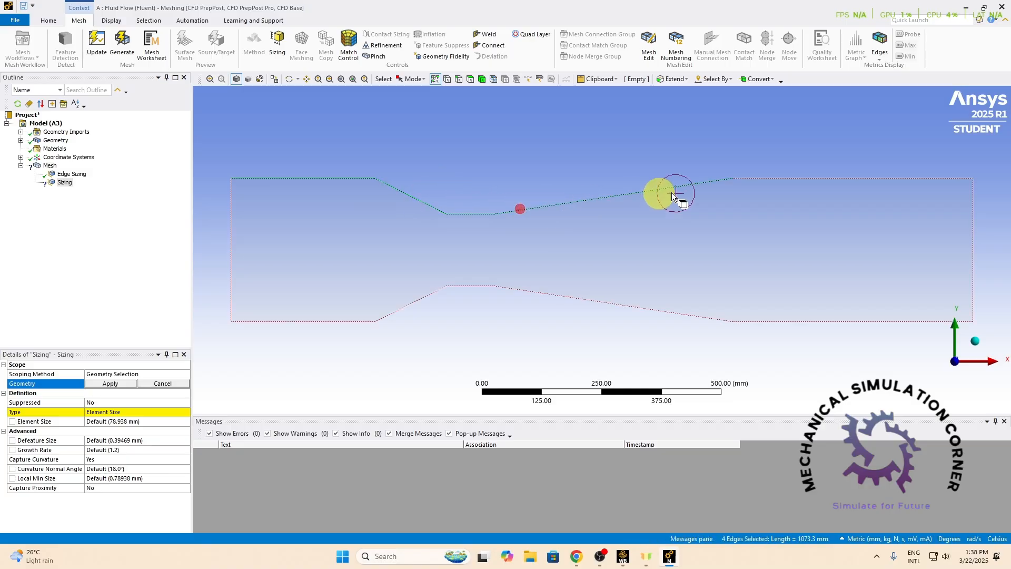
ctrl+click(762, 177)
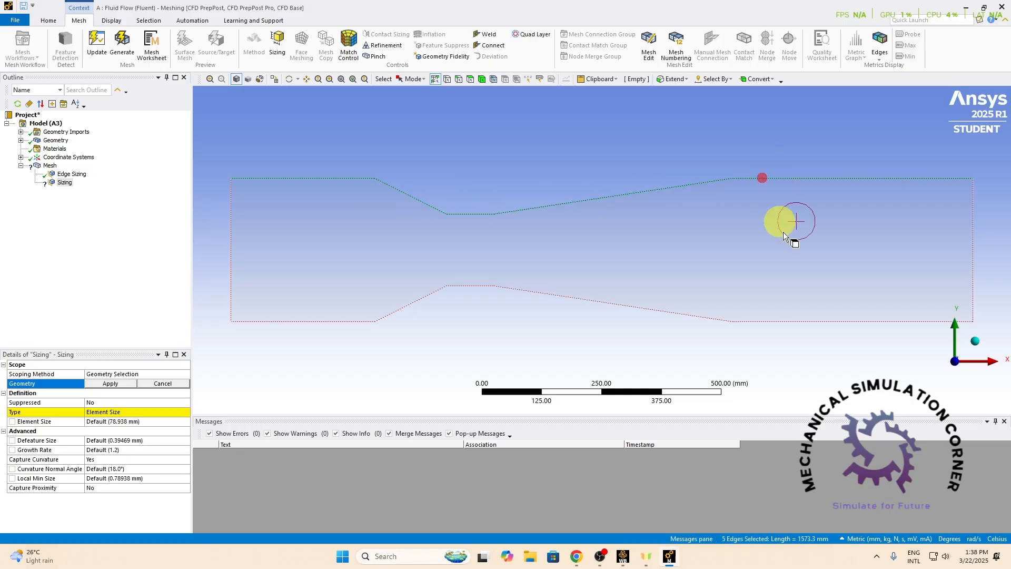
ctrl+click(779, 321)
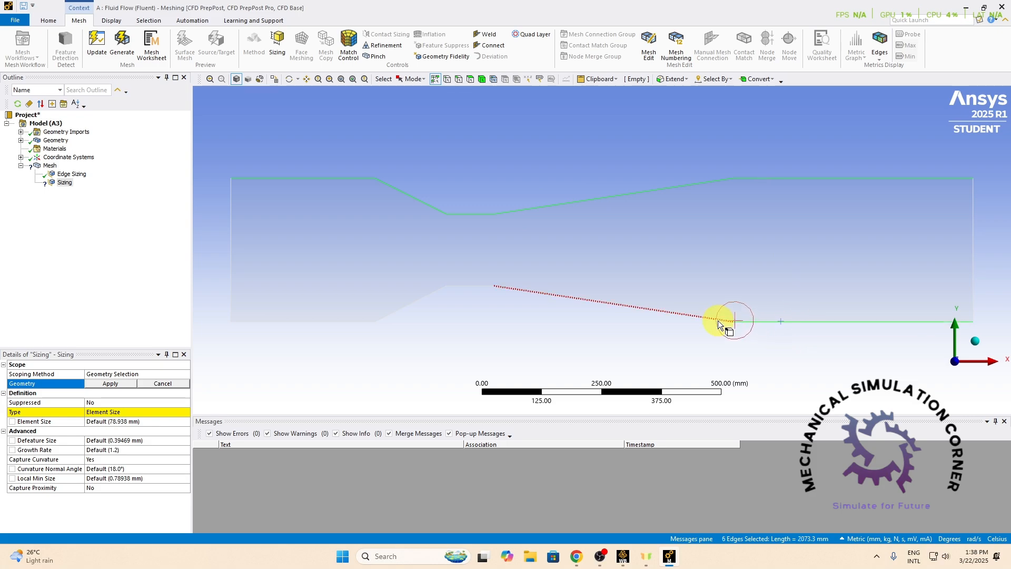
ctrl+click(718, 320)
ctrl+click(467, 284)
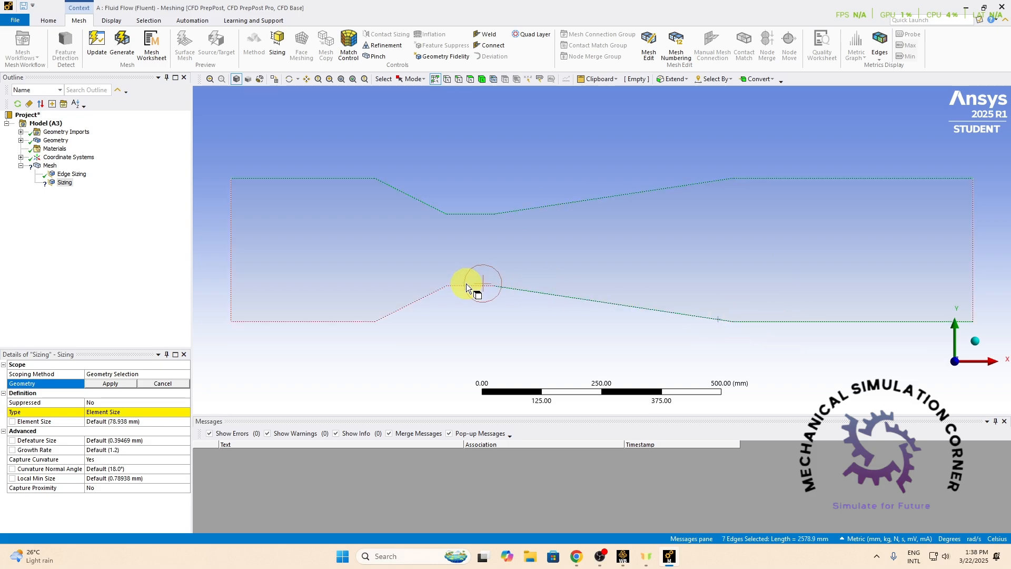
ctrl+click(434, 294)
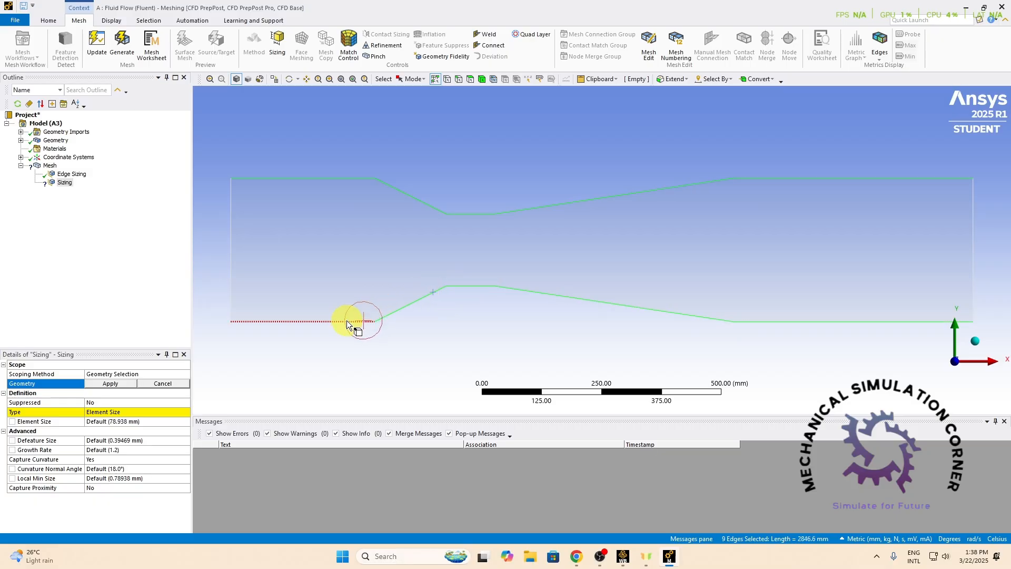
ctrl+click(346, 320)
right_click(347, 320)
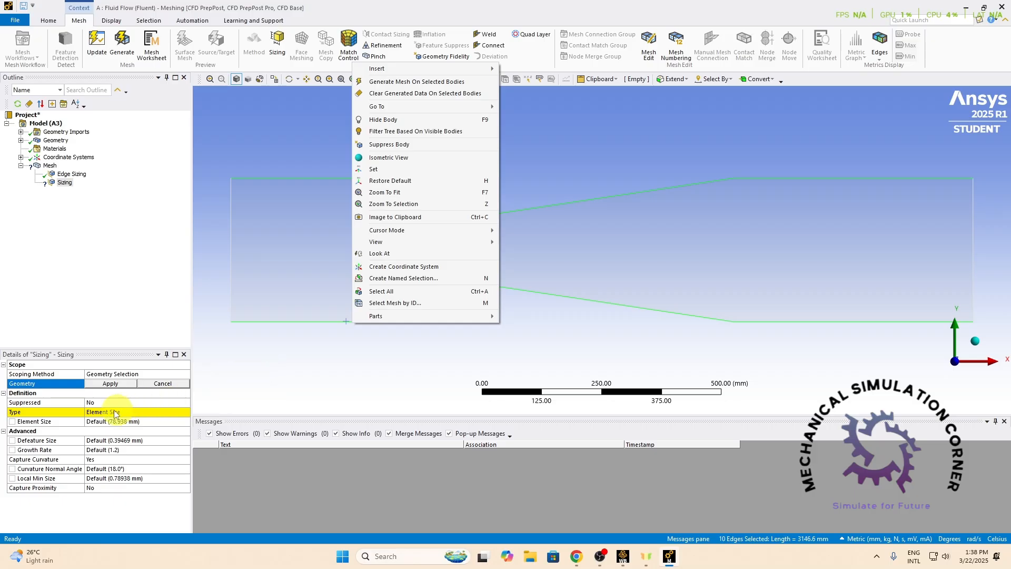
click(108, 384)
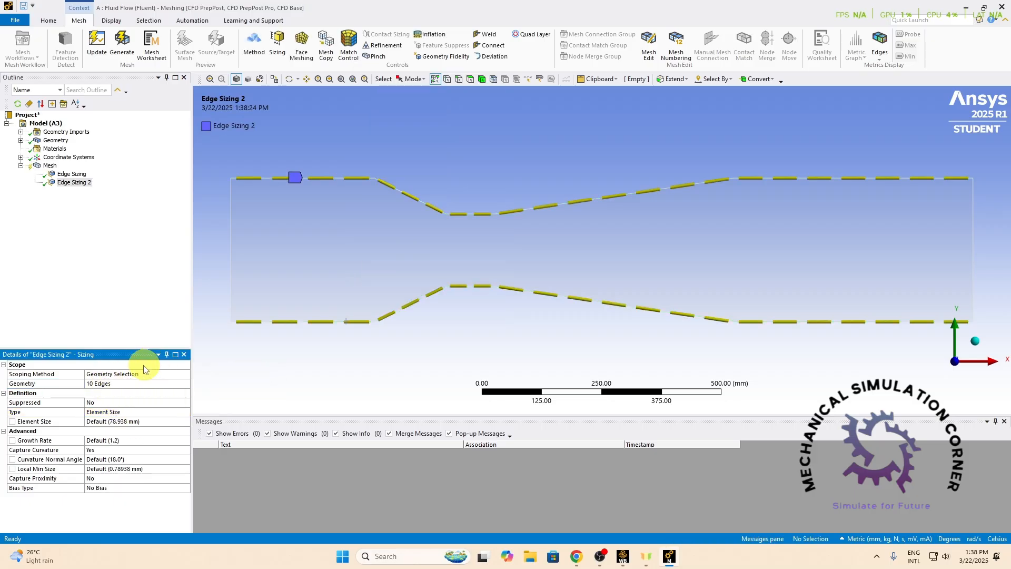
Step: Set the wall edges' sizing type to Number of Divisions with 50 divisions
click(139, 411)
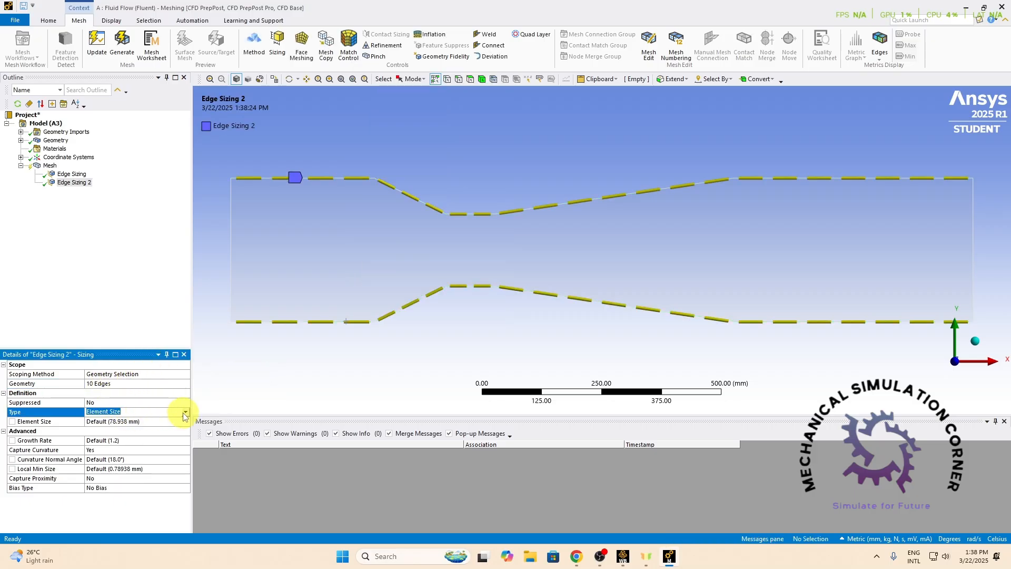
click(185, 412)
click(157, 426)
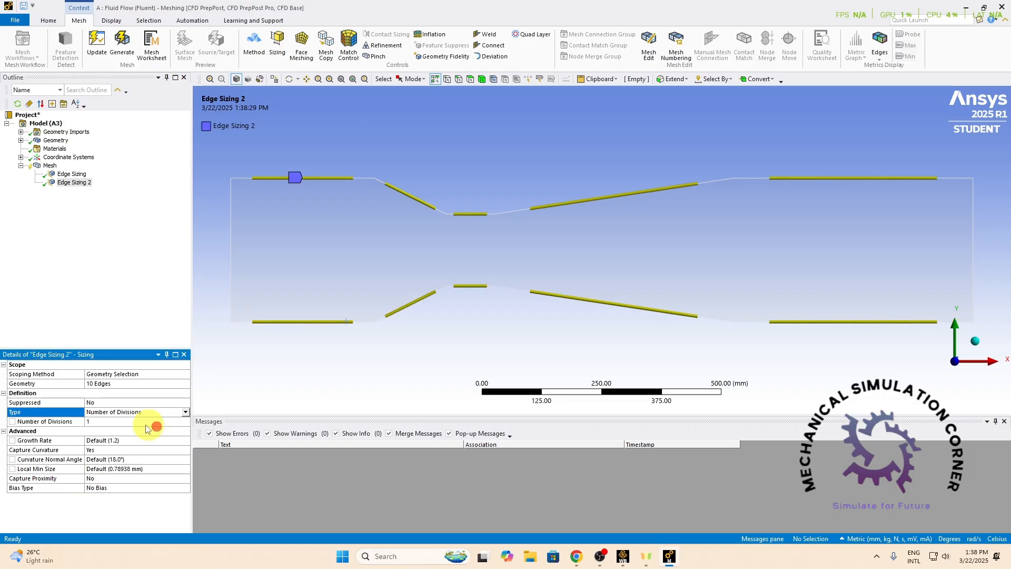
click(116, 421)
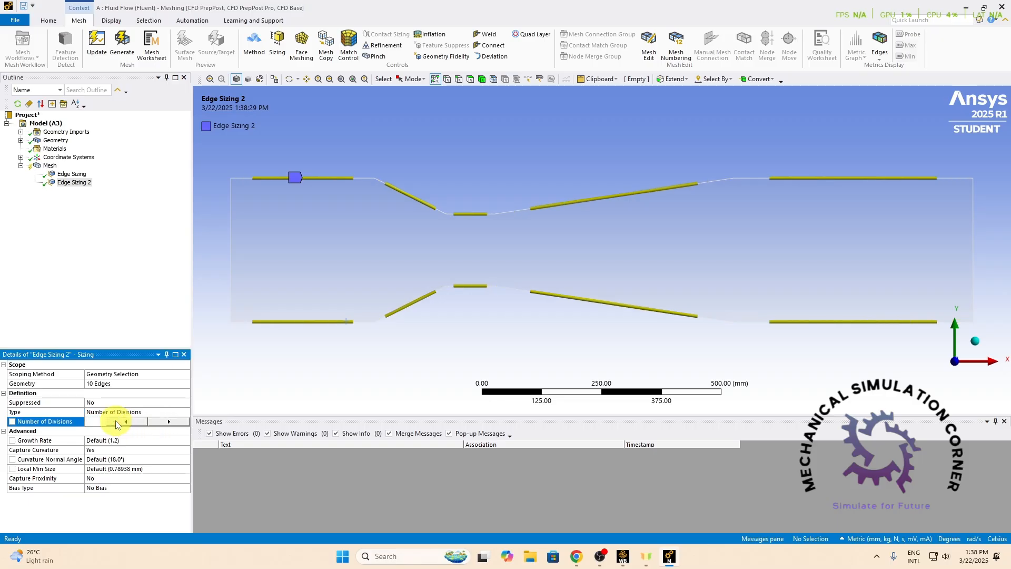
key(Return)
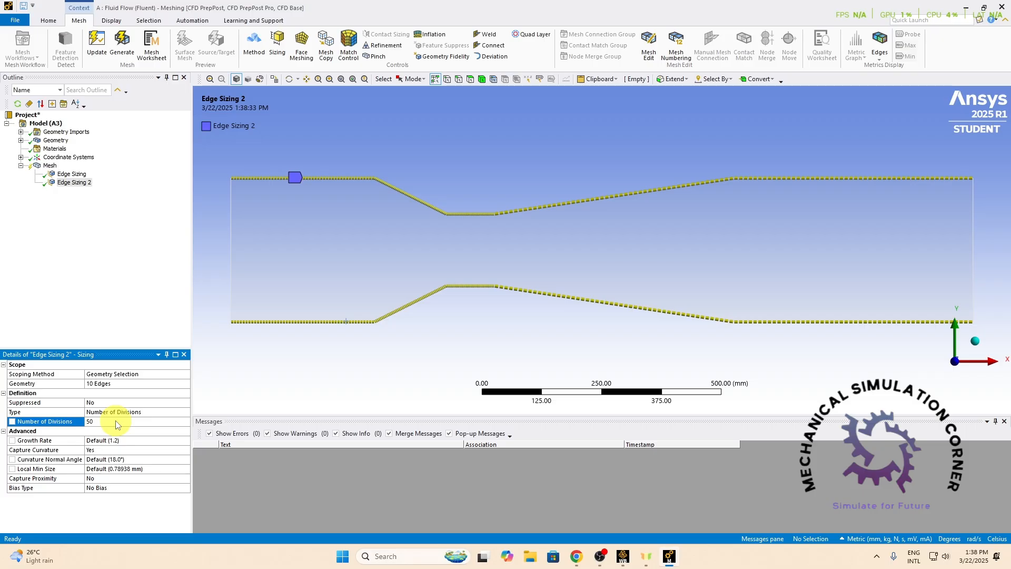
click(106, 312)
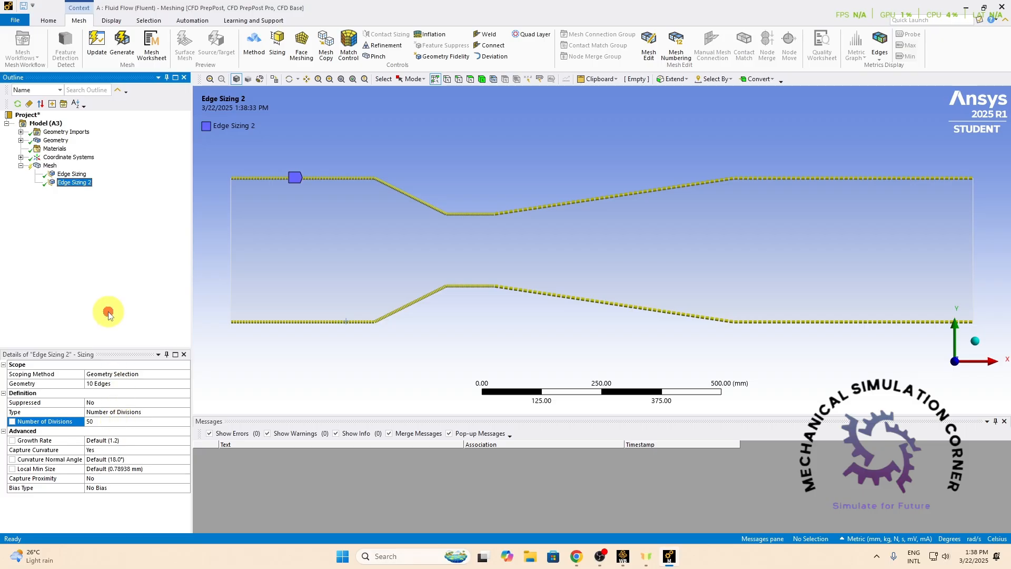
Step: Insert a Face Meshing control on the mesh and scope it to the venturi tube's face
click(49, 165)
right_click(49, 166)
mouse_move(71, 172)
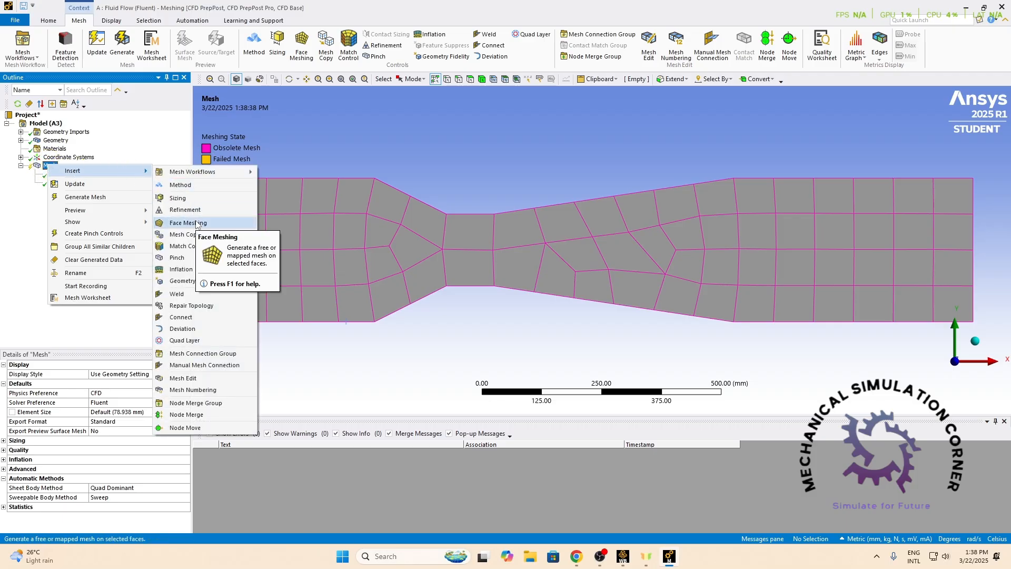
click(188, 222)
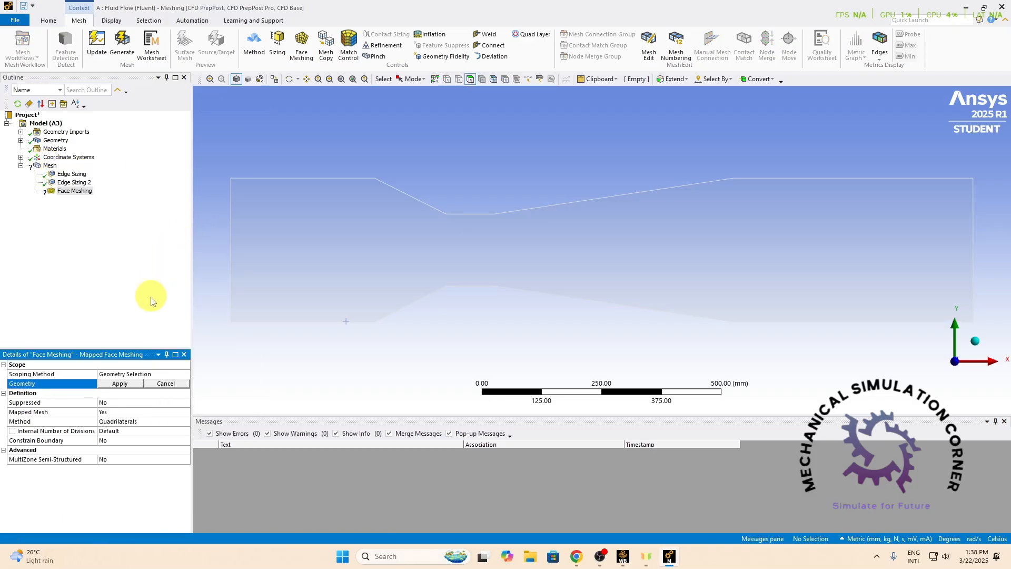
click(348, 258)
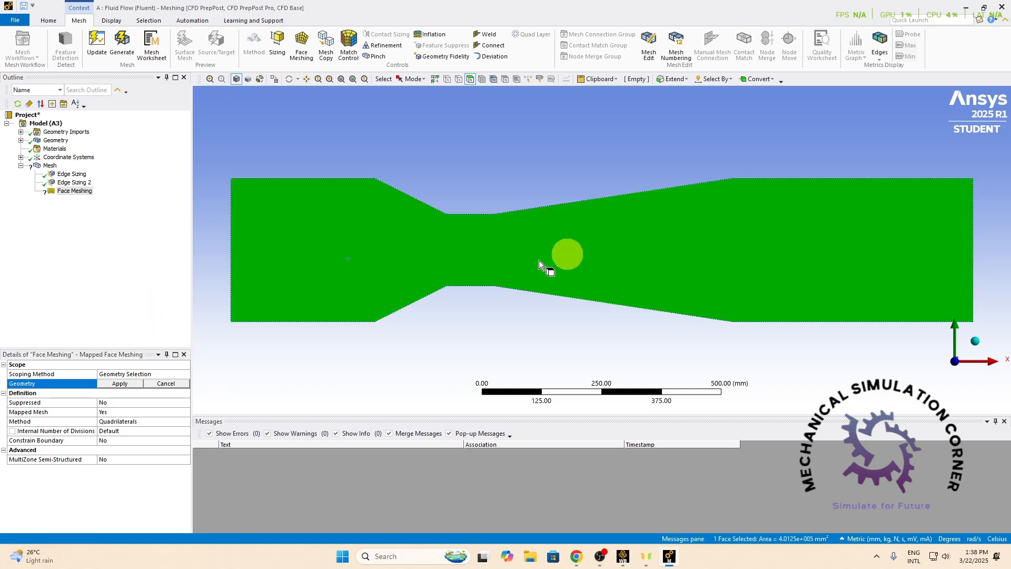
click(128, 387)
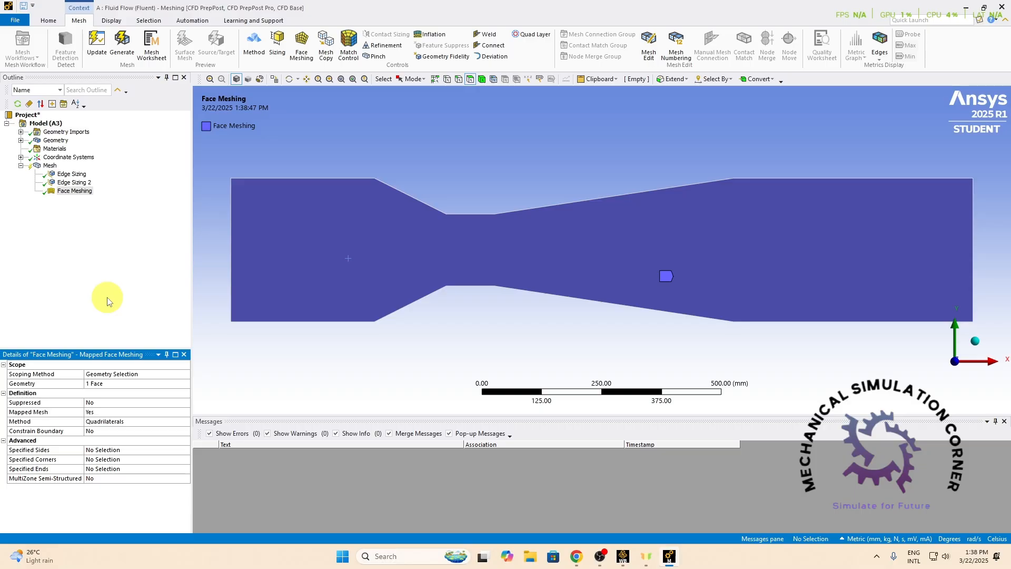
Step: Regenerate the venturi tube's mesh with the two edge sizings and the face meshing control applied
right_click(50, 167)
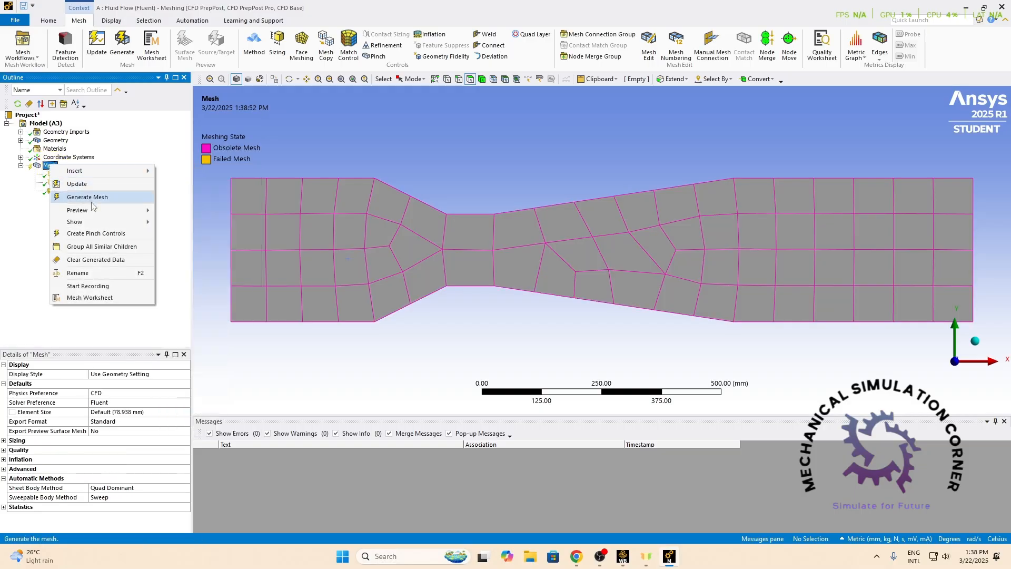
mouse_move(92, 180)
click(102, 198)
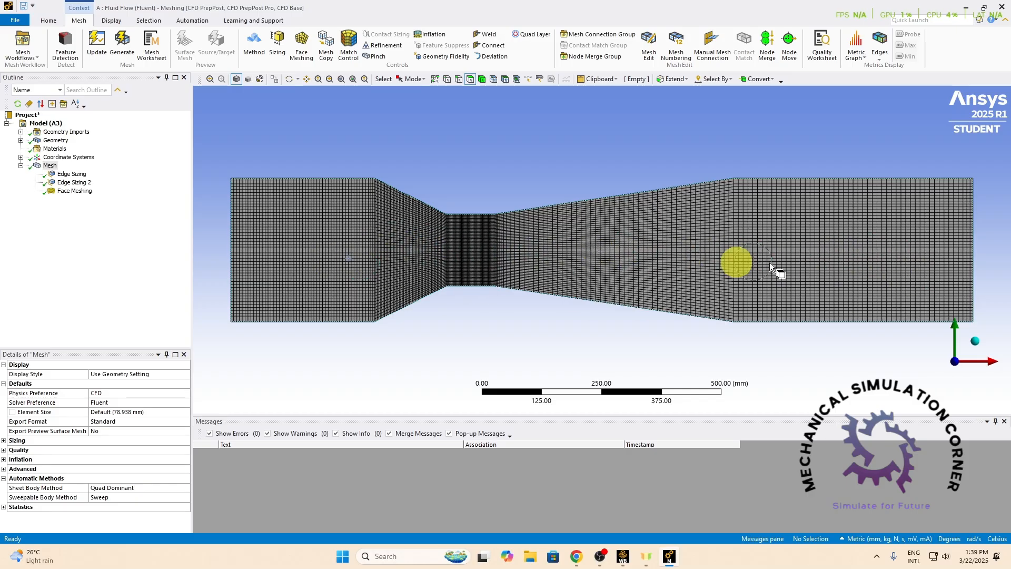
click(100, 289)
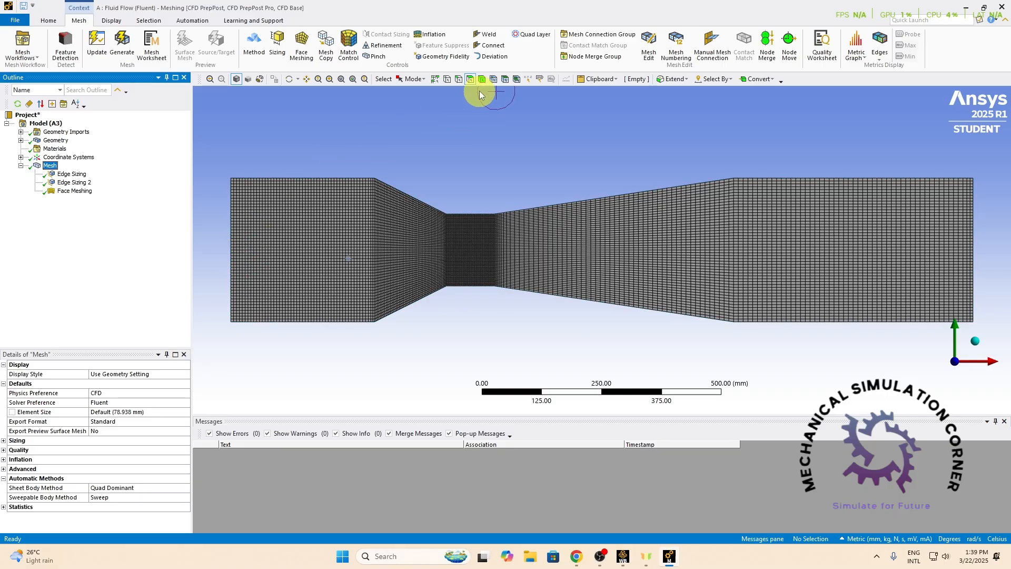
Step: Create a named selection called Inlet from the venturi tube's left vertical end edge
click(459, 79)
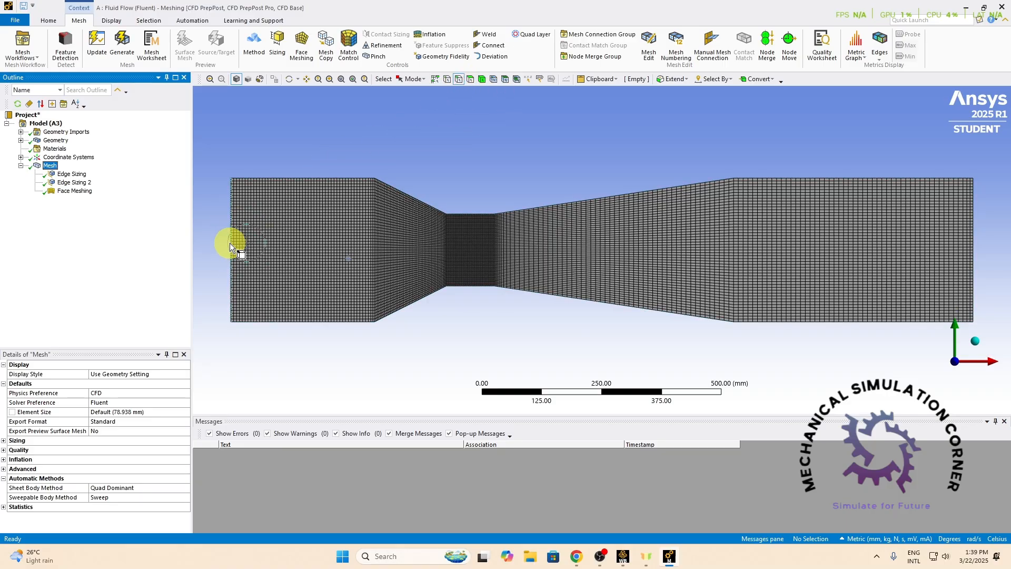
click(230, 242)
right_click(230, 242)
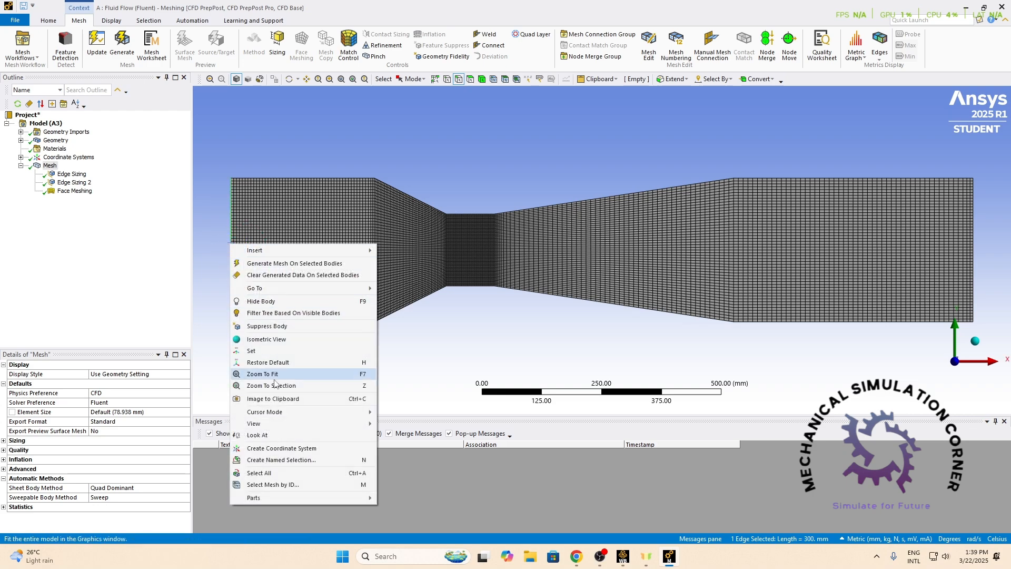
click(287, 460)
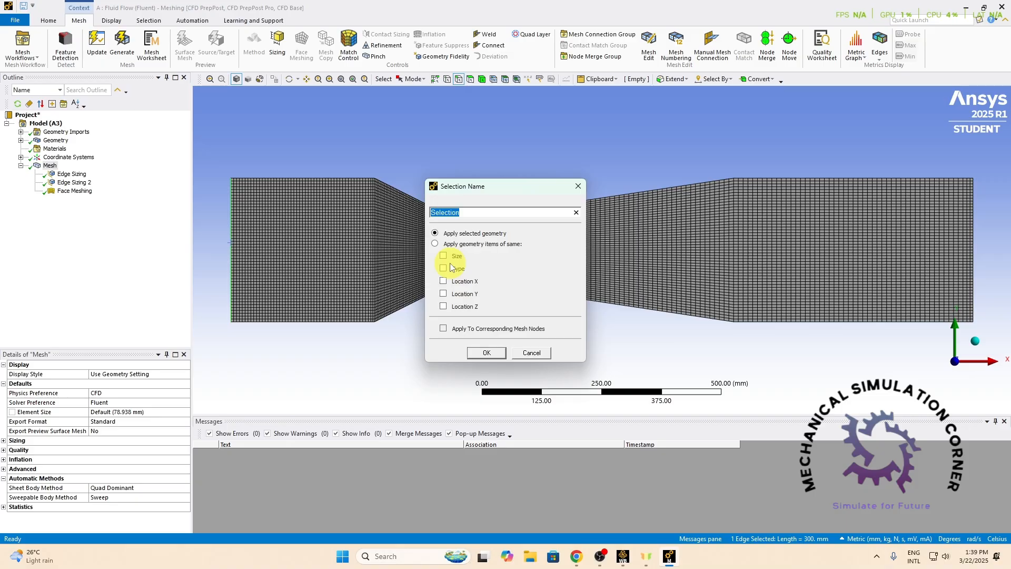
key(BackSpace)
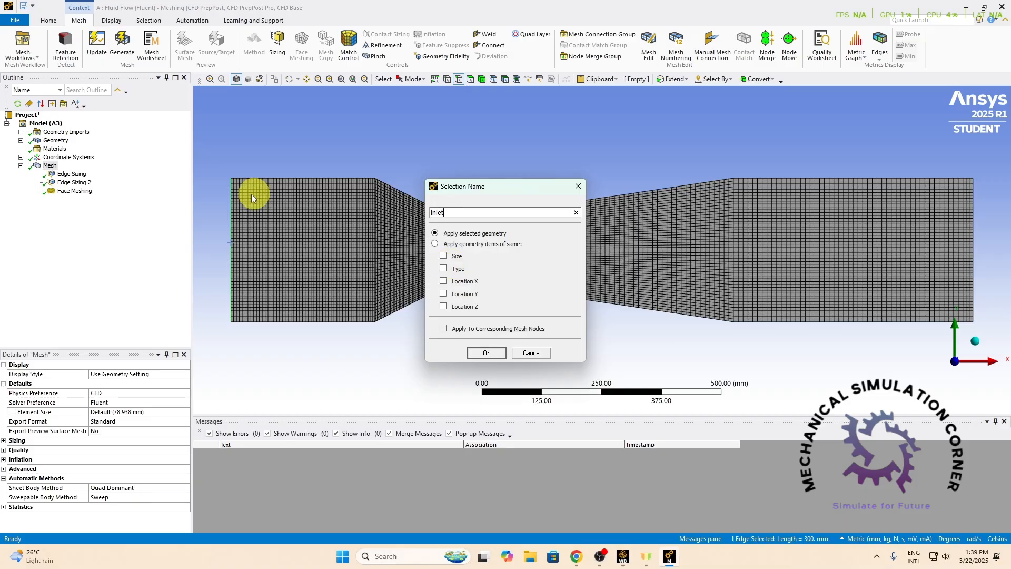
click(495, 355)
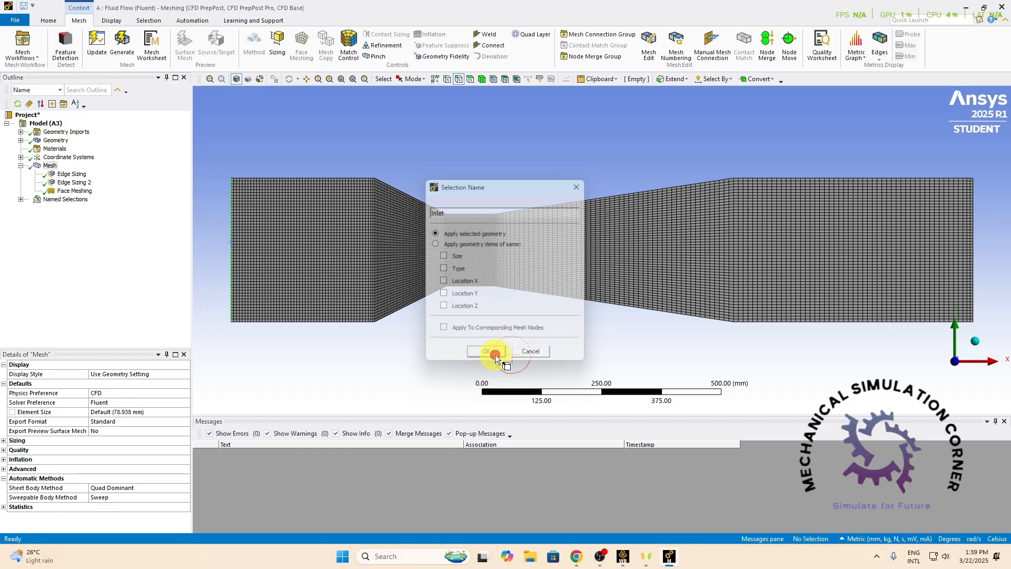
Step: Create a named selection called outlet from the venturi tube's right vertical end edge
click(975, 288)
right_click(975, 288)
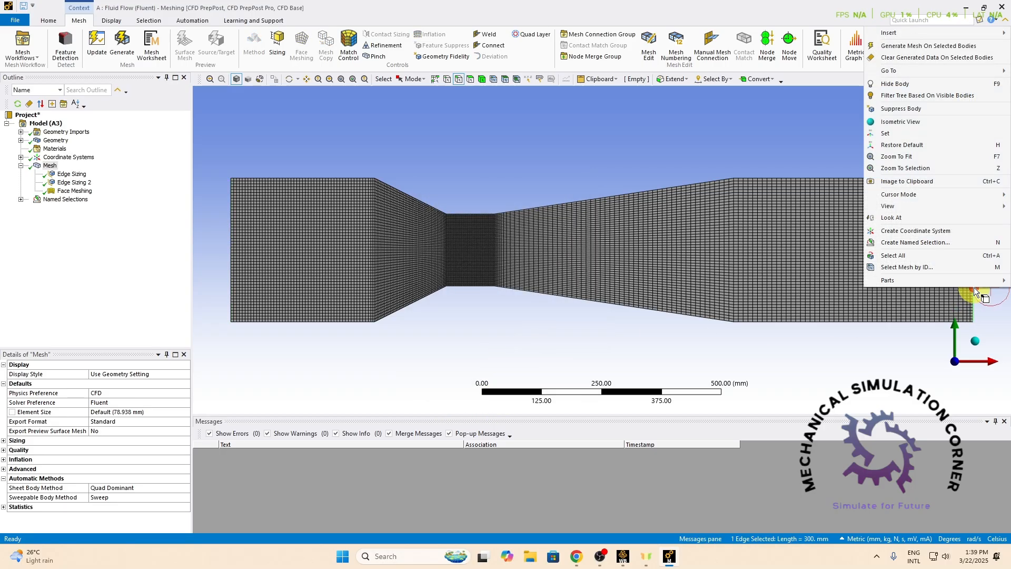
click(914, 242)
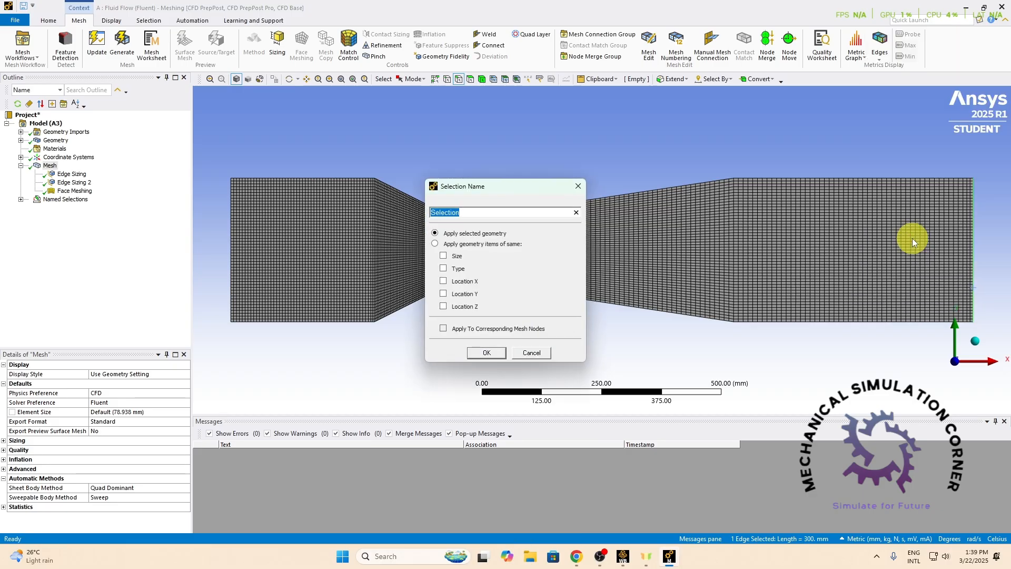
text(outlet)
click(486, 352)
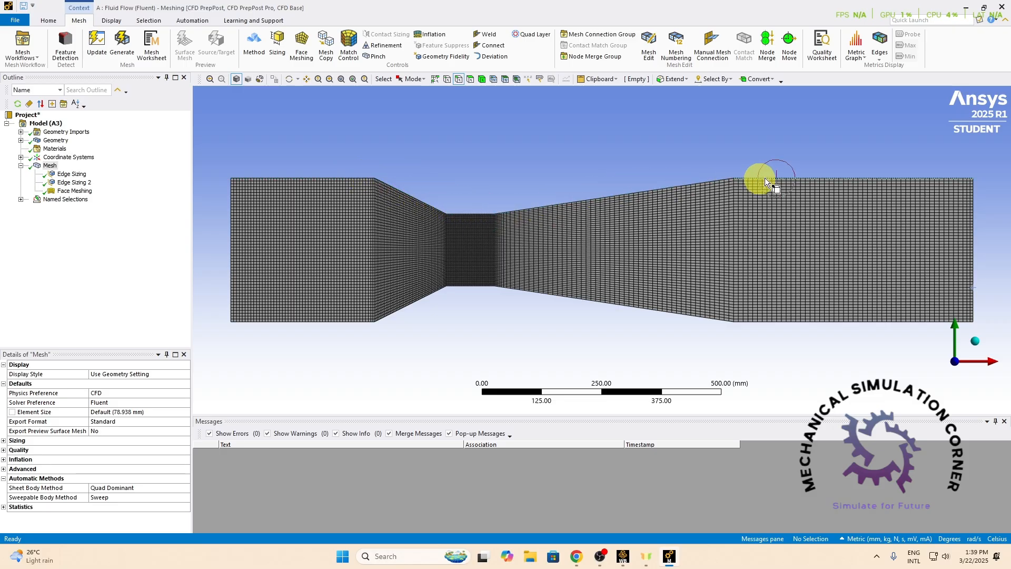
Step: Create a named selection called walls from the ten upper and lower wall edges of the venturi tube
click(309, 177)
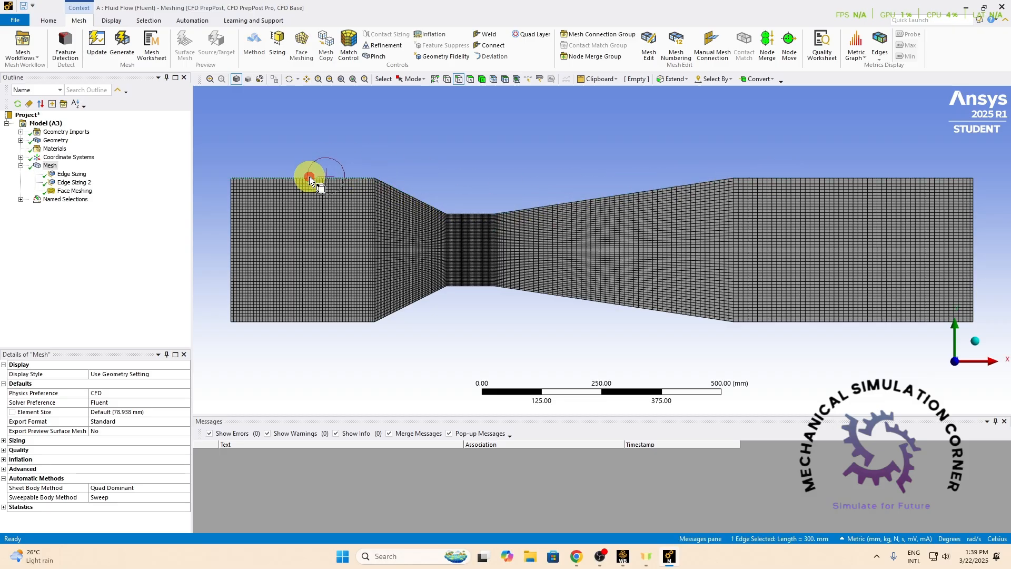
ctrl+click(415, 195)
ctrl+click(481, 212)
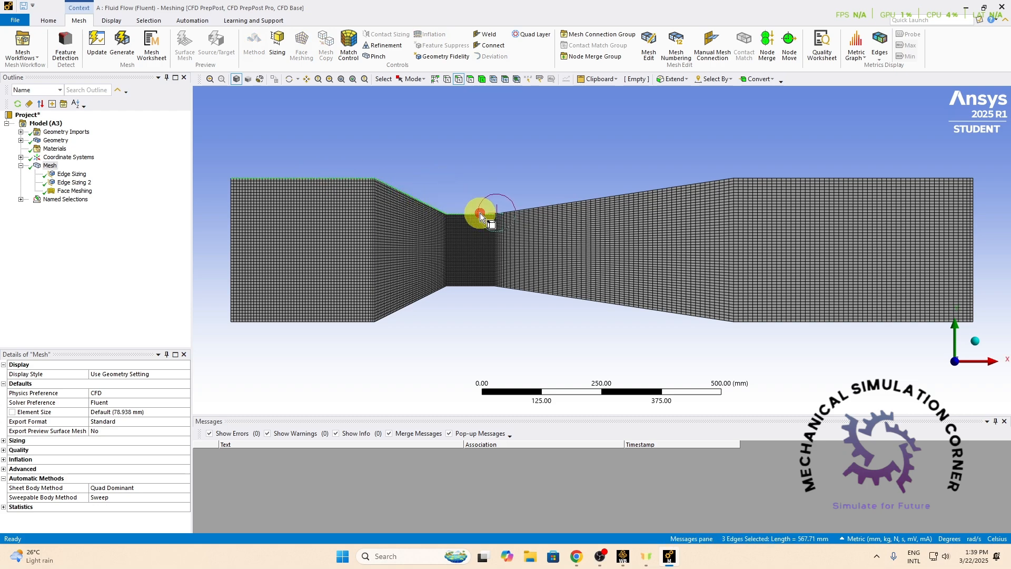
ctrl+click(538, 207)
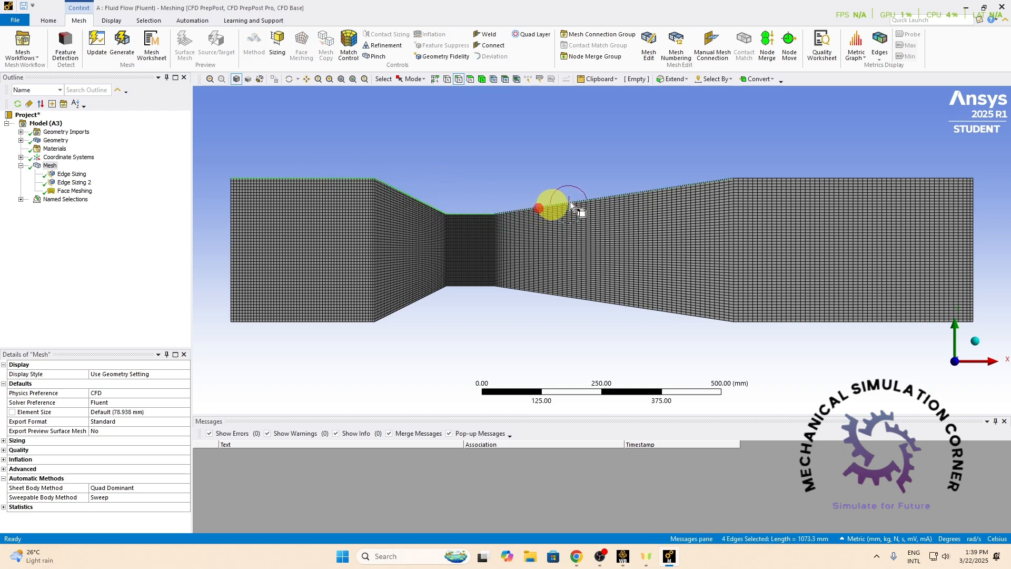
ctrl+click(749, 176)
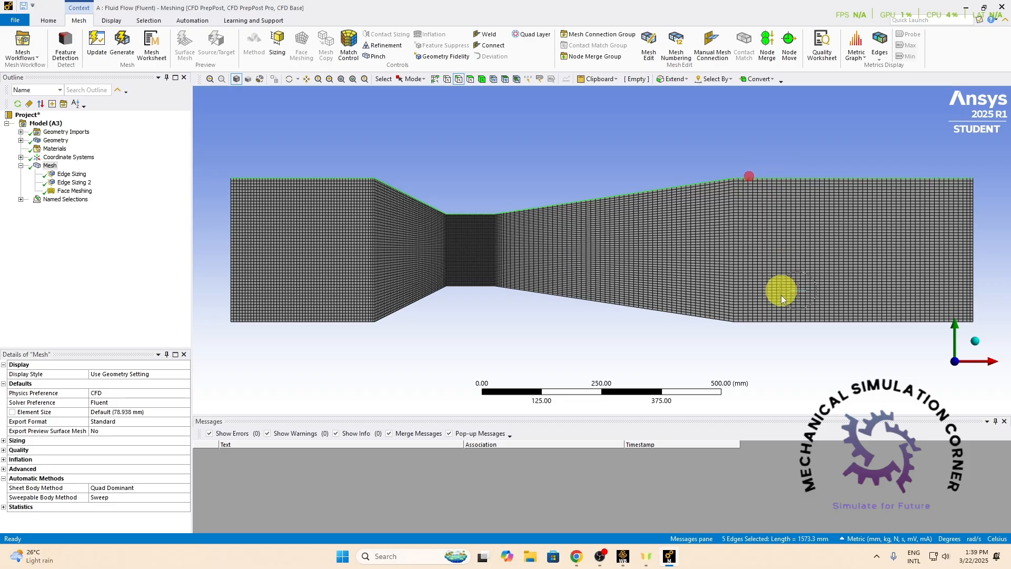
ctrl+click(780, 321)
ctrl+click(704, 317)
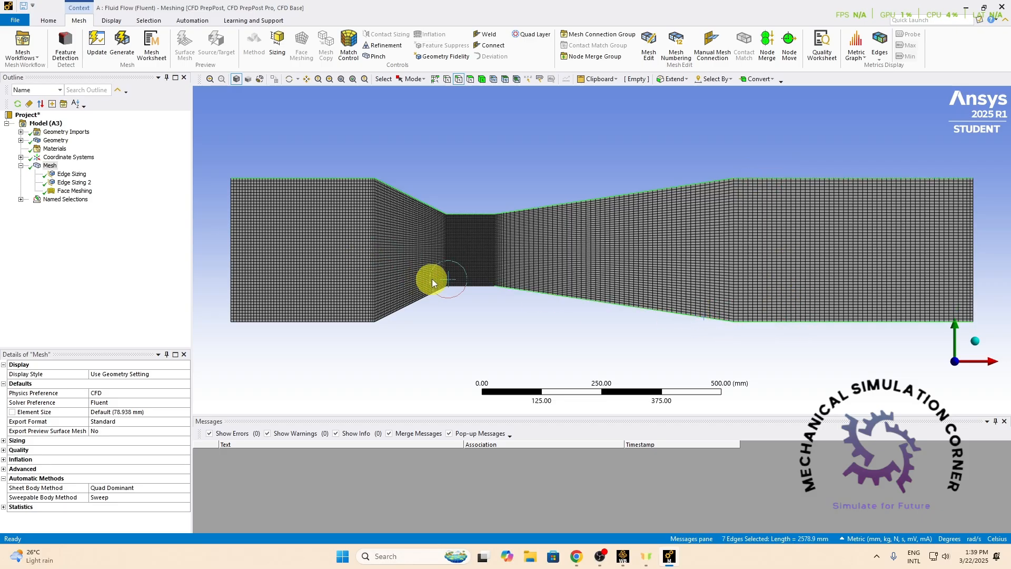
ctrl+click(459, 286)
ctrl+click(431, 295)
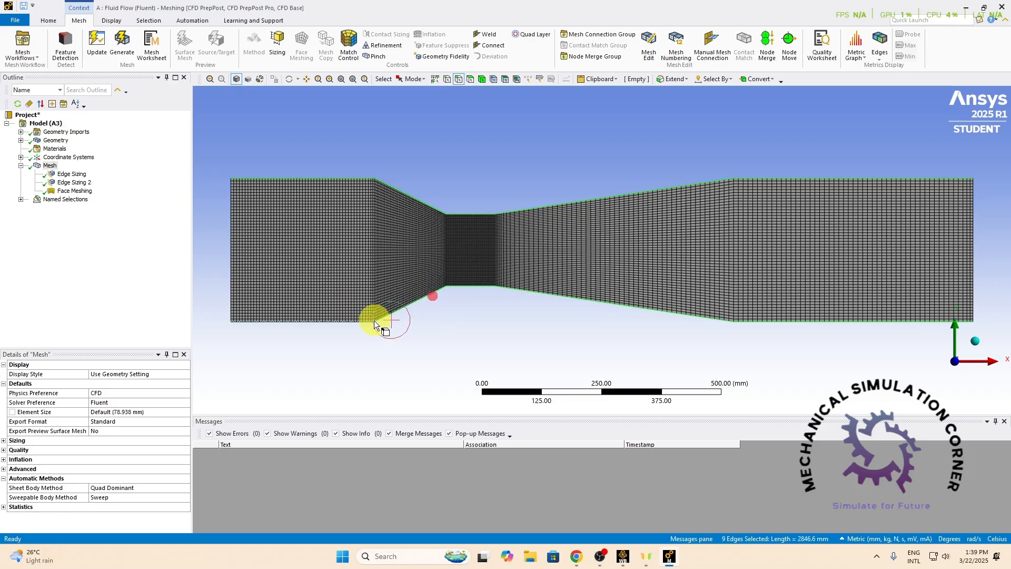
ctrl+click(365, 322)
right_click(381, 318)
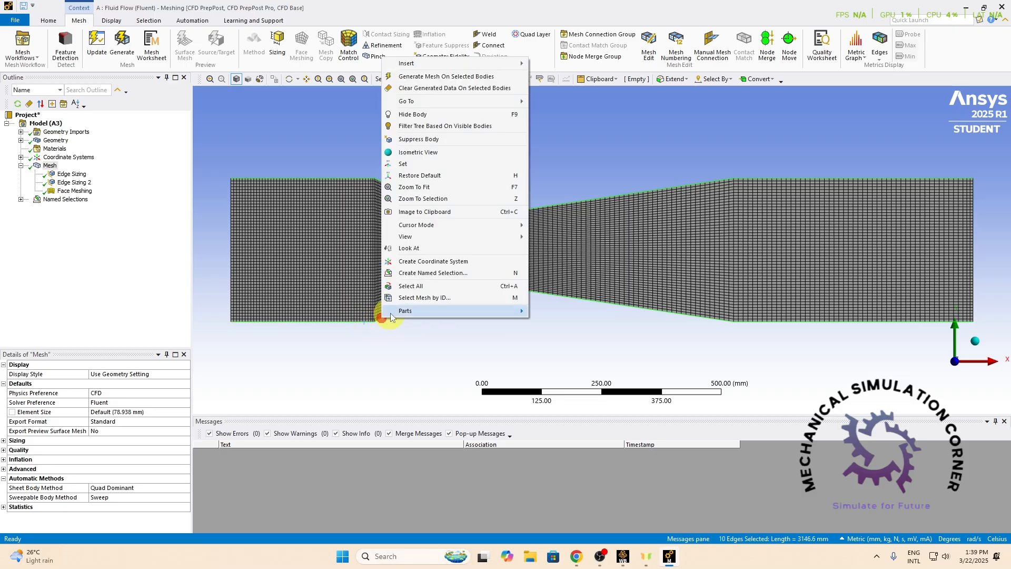
click(442, 273)
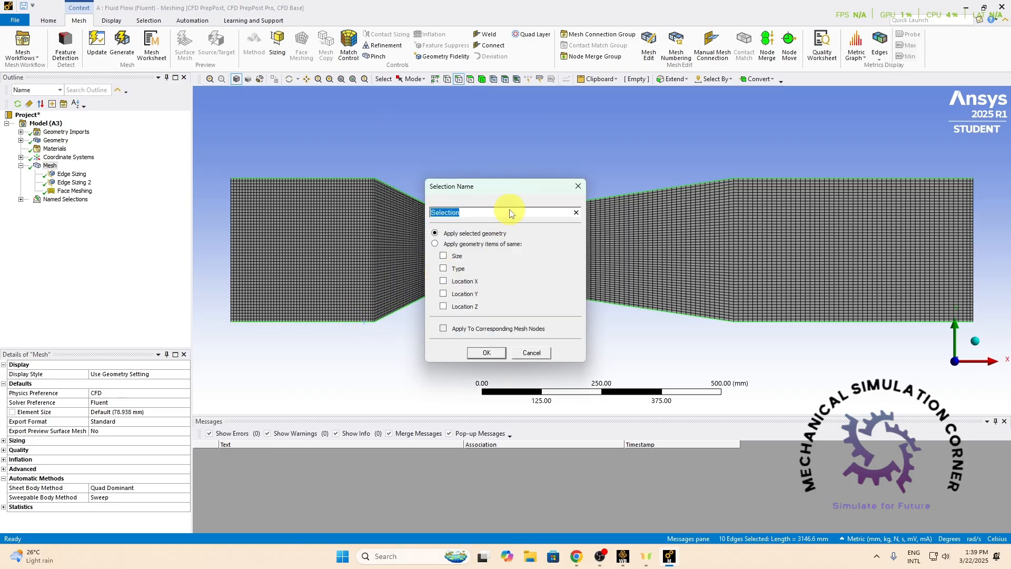
text(walls)
click(480, 352)
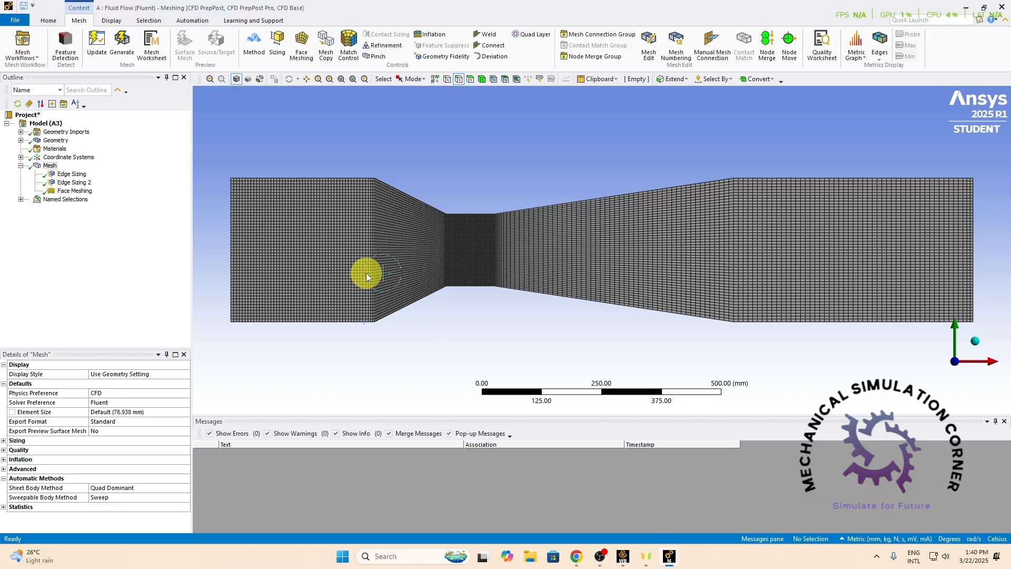
click(398, 274)
click(156, 279)
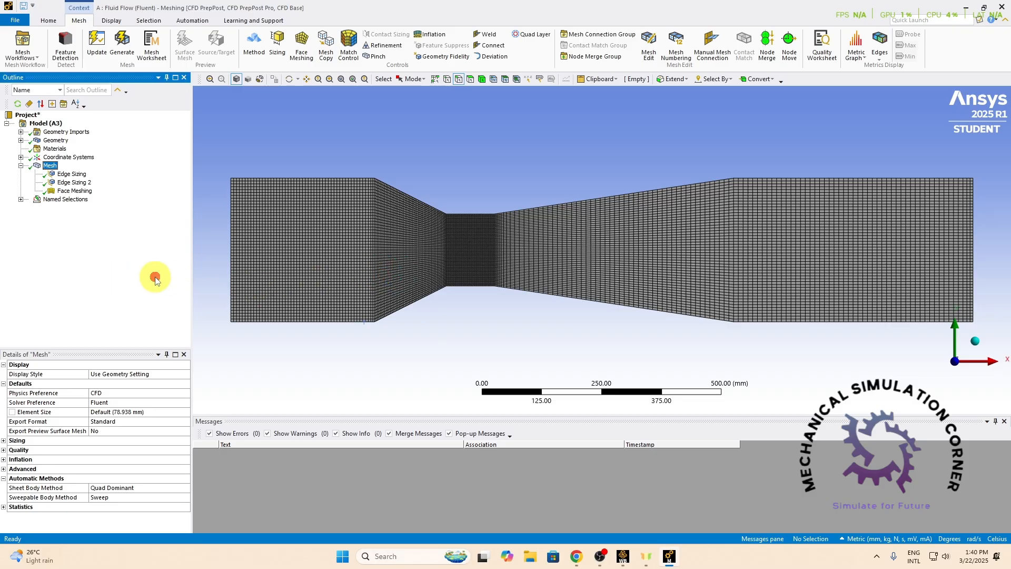
Step: Create a named selection called fluiddomain from the venturi tube's face
click(471, 80)
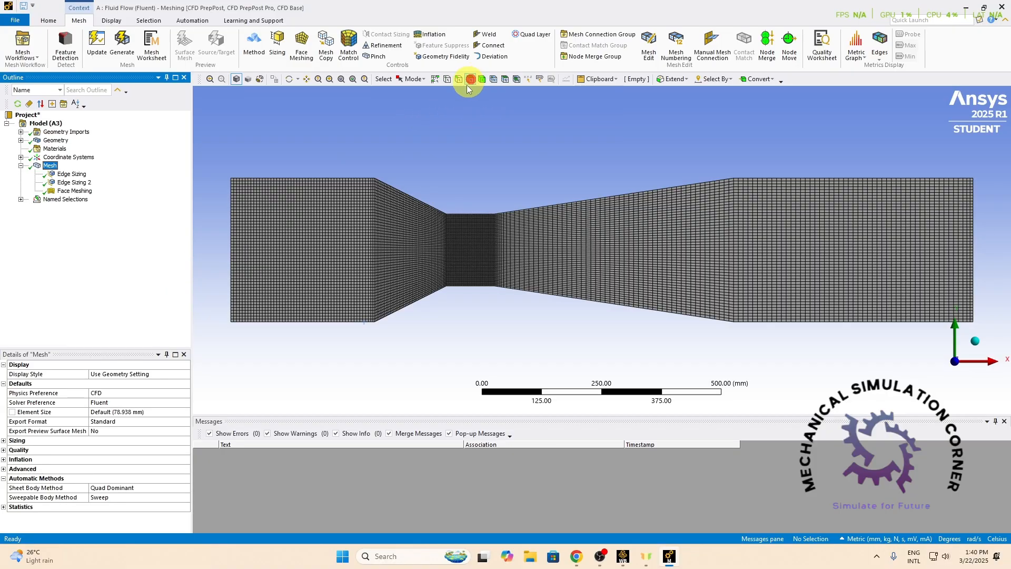
click(455, 248)
right_click(324, 256)
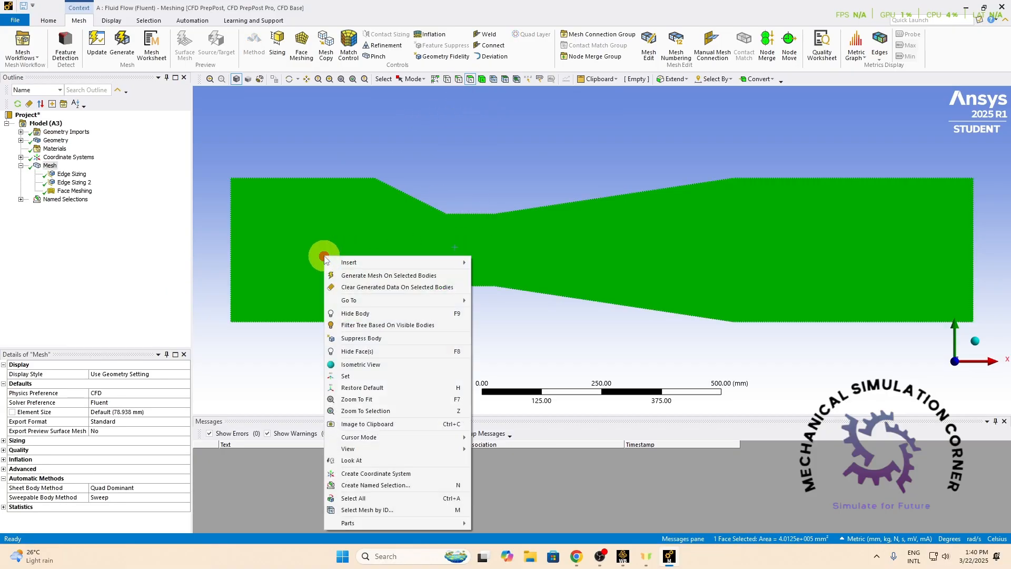
click(405, 485)
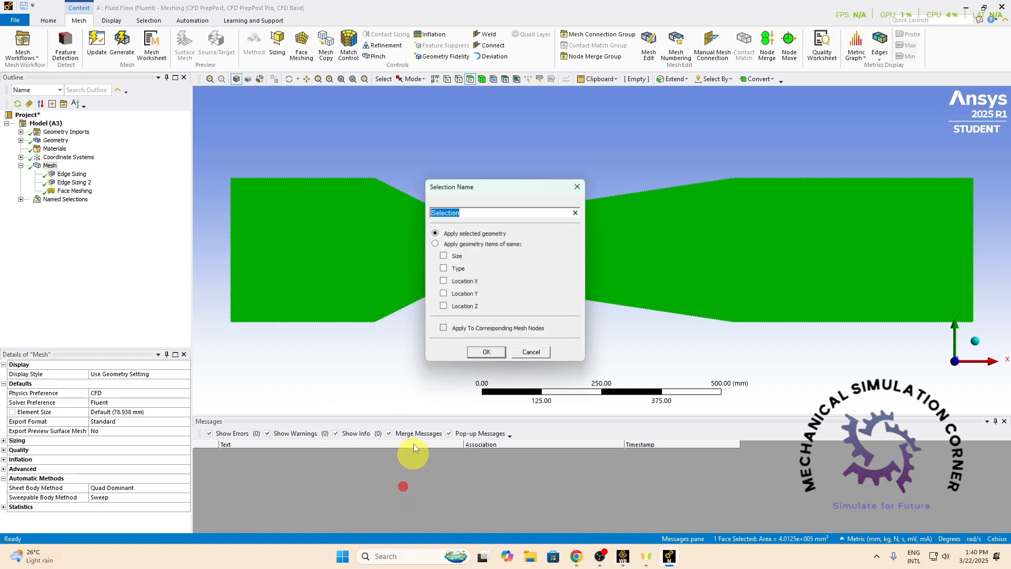
text(fluiddomain)
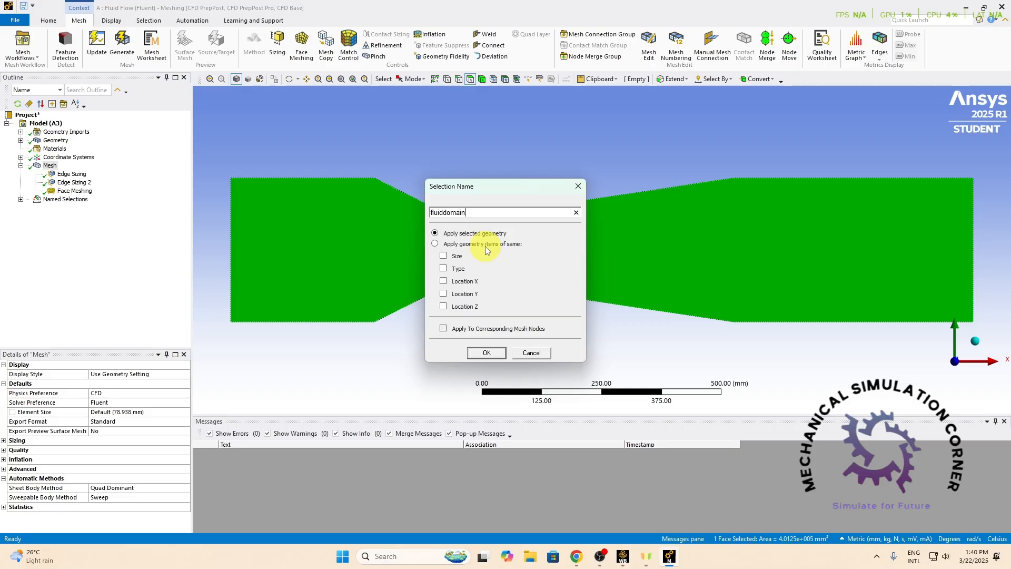
click(491, 356)
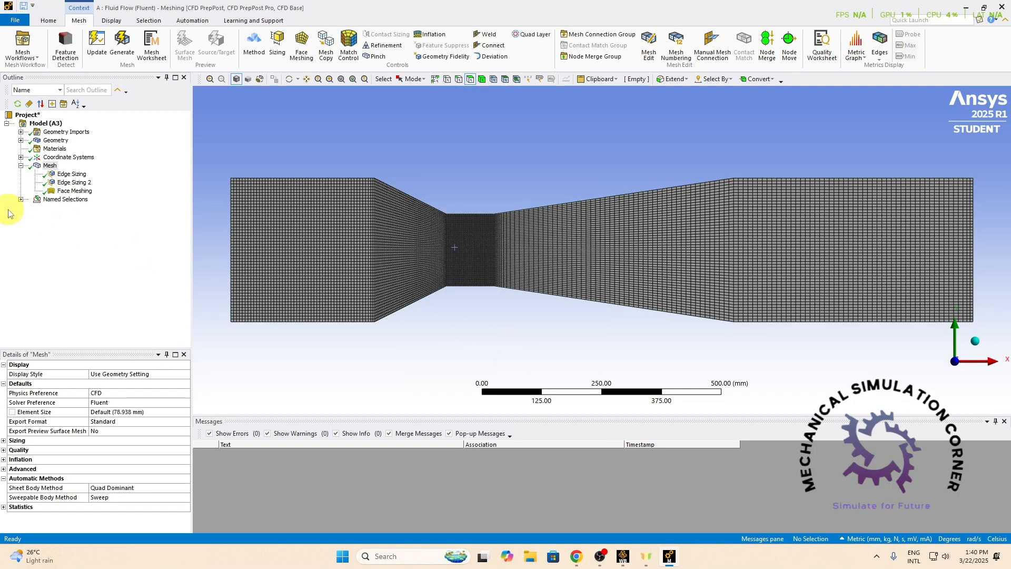
Step: Review which edges of the venturi tube the Inlet, outlet and walls named selections cover
click(20, 199)
click(63, 208)
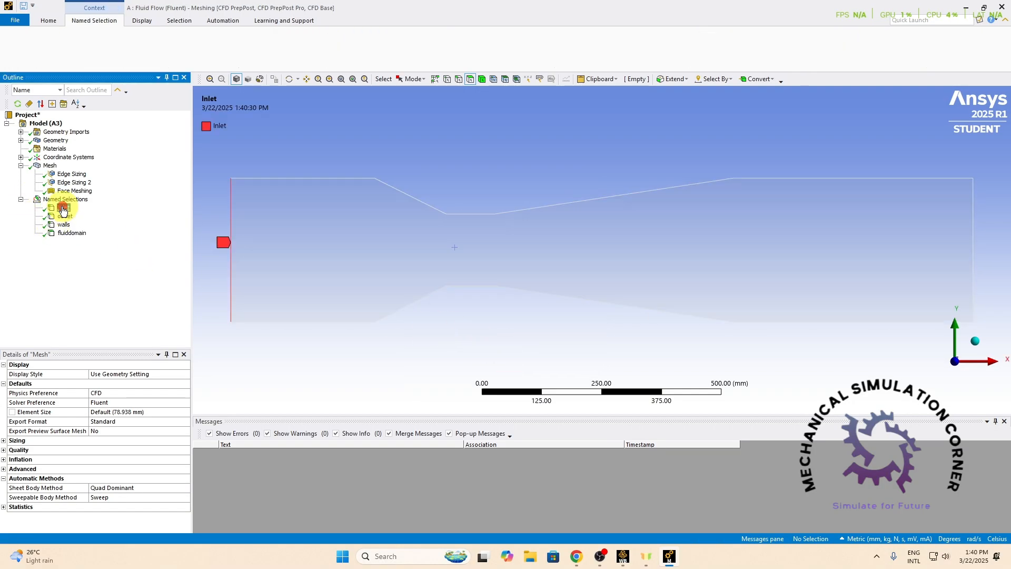
click(65, 215)
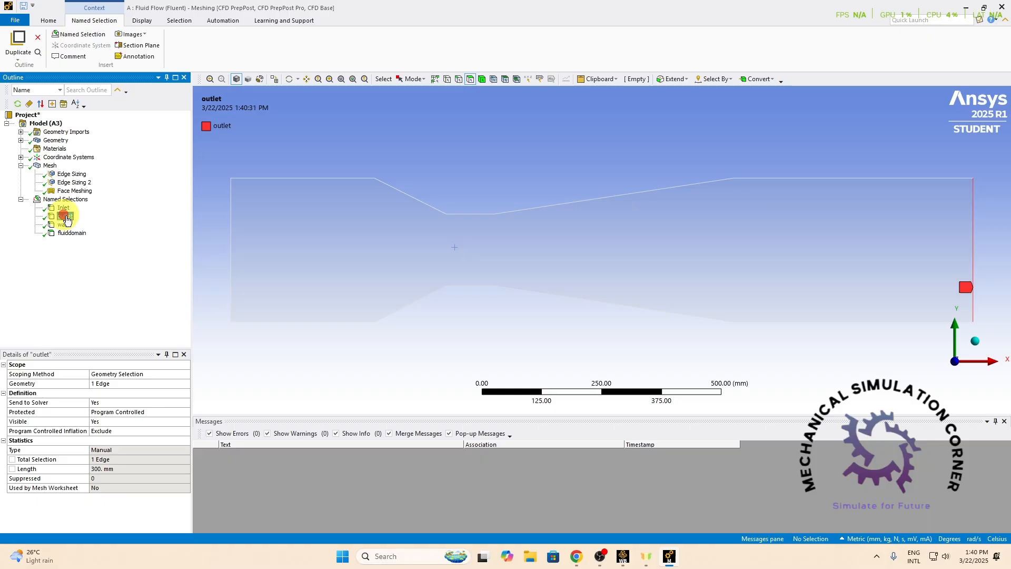
click(64, 225)
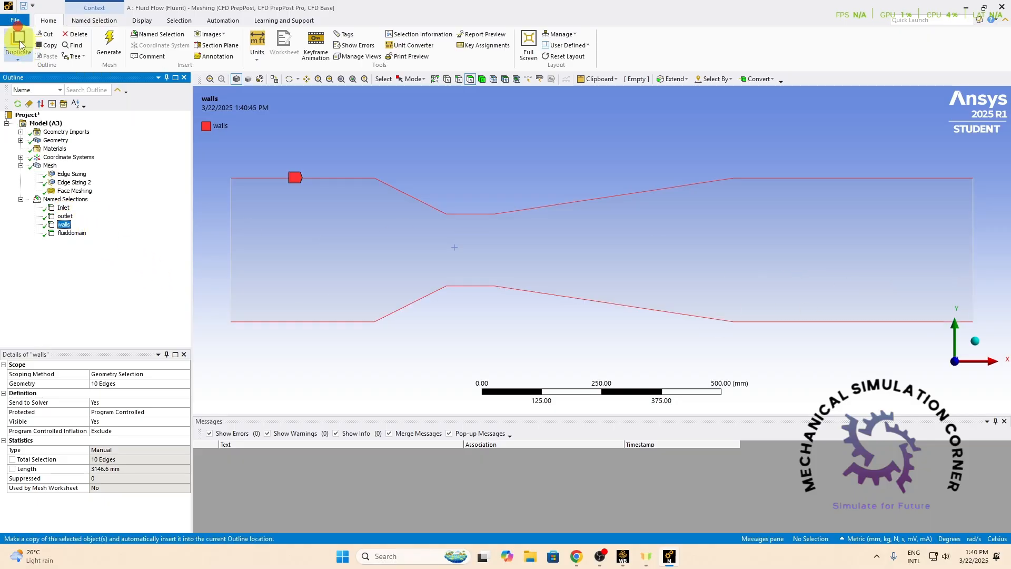
Step: Close Meshing and update the Mesh component of the Fluid Flow (Fluent) system in Workbench
click(17, 22)
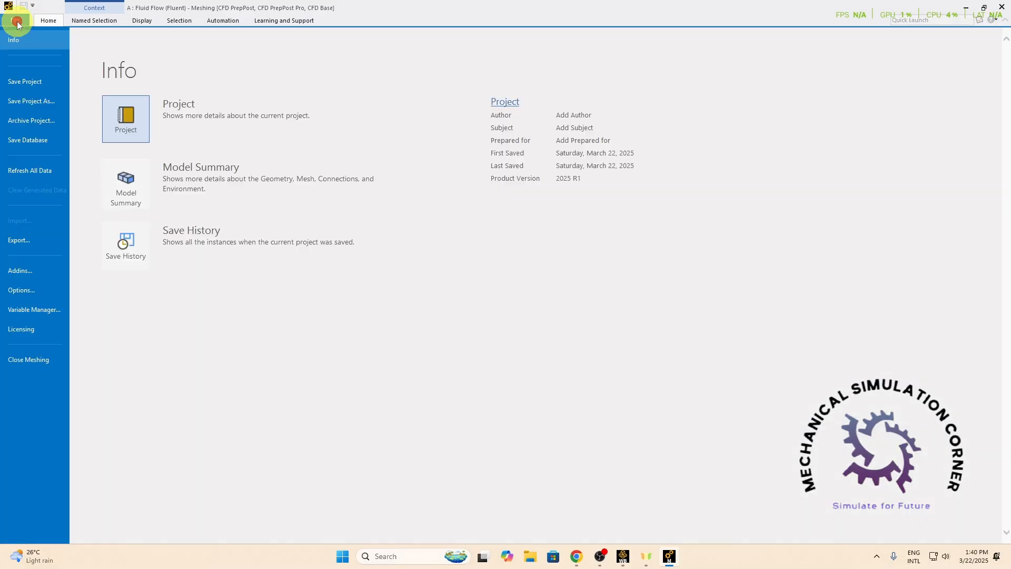
click(32, 358)
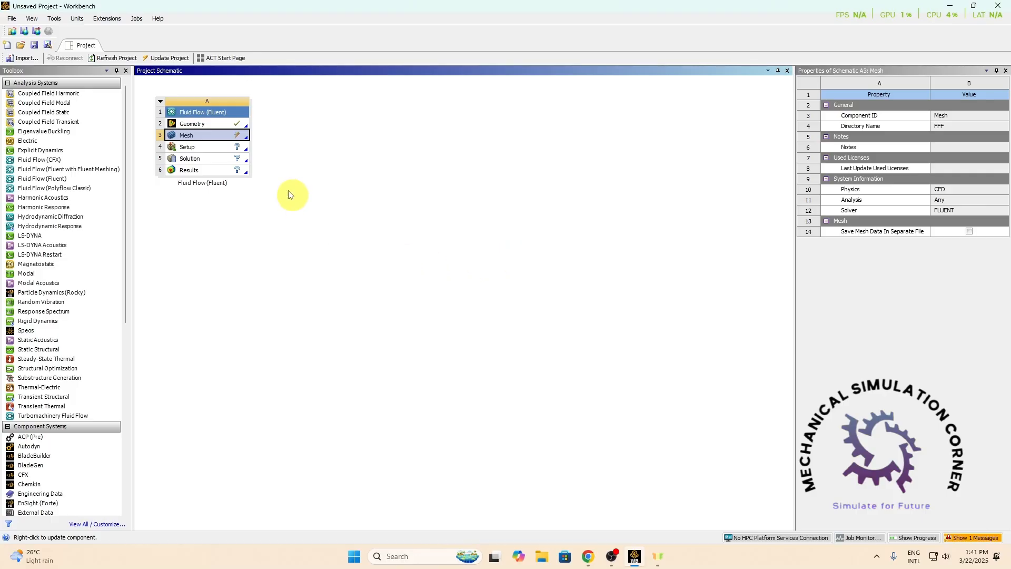
right_click(221, 141)
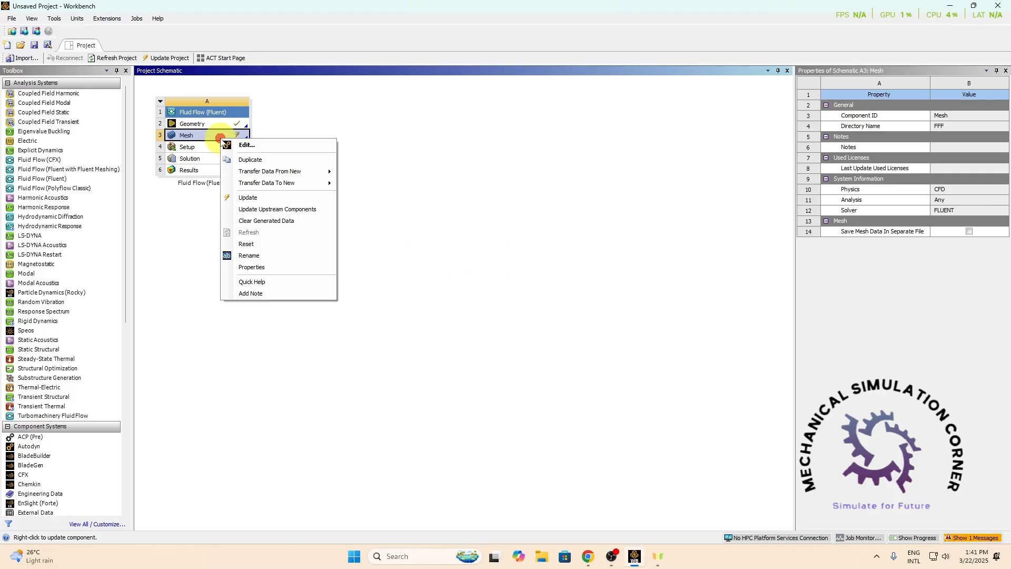
click(262, 196)
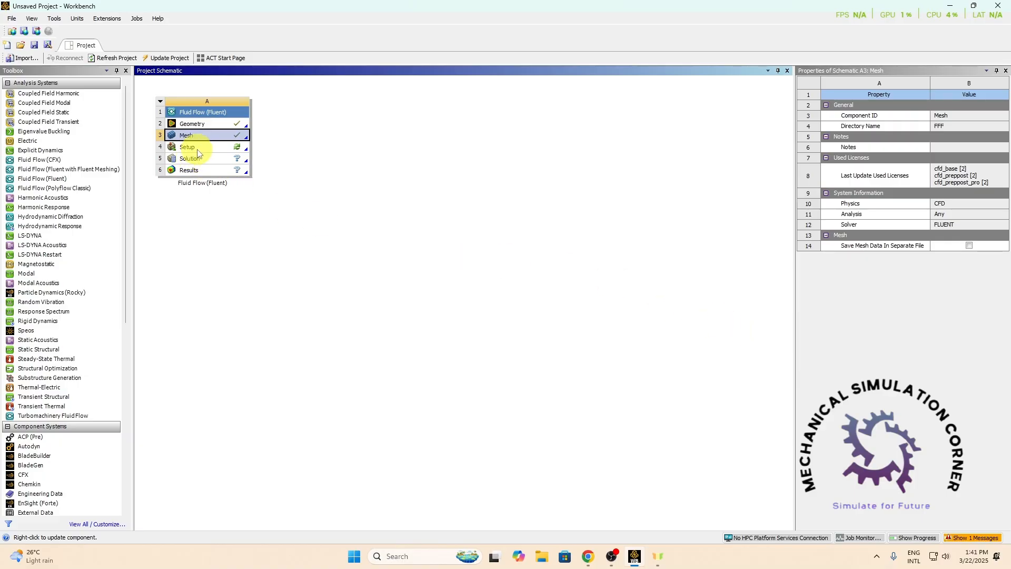
Step: Launch Fluent from the system's Setup with double precision and 4 solver processes, dismissing the startup notice
double_click(205, 149)
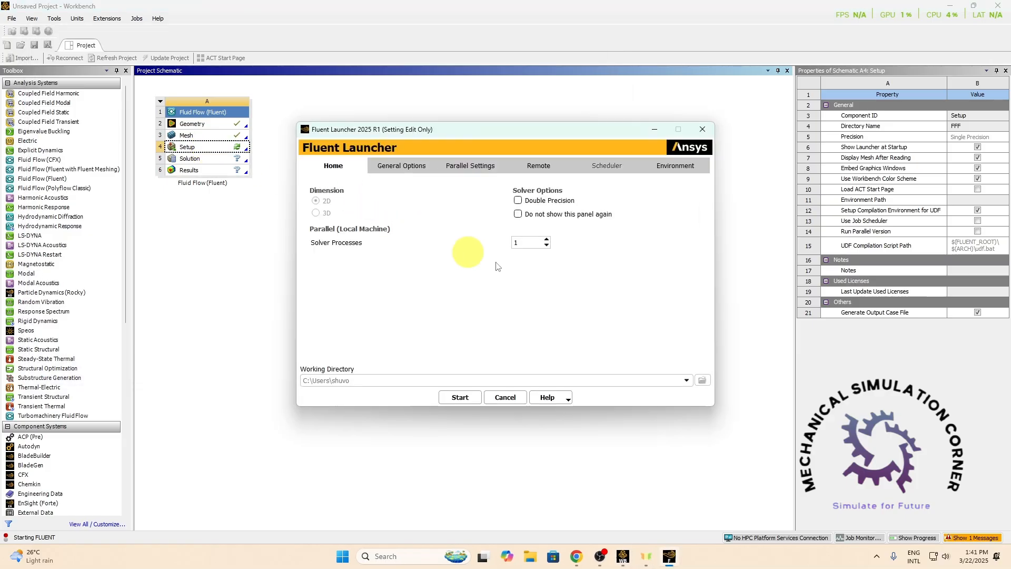
click(518, 200)
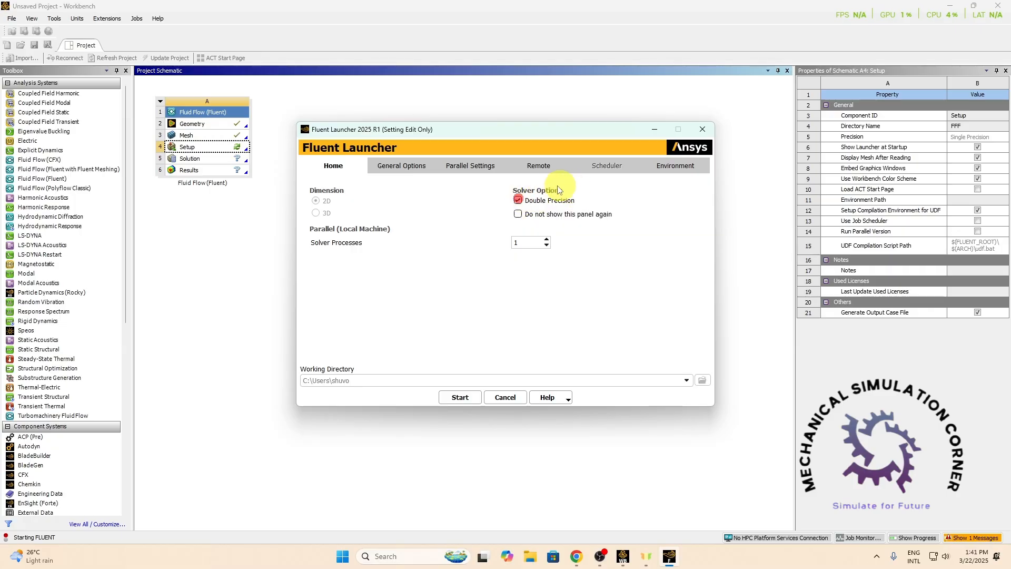
click(524, 240)
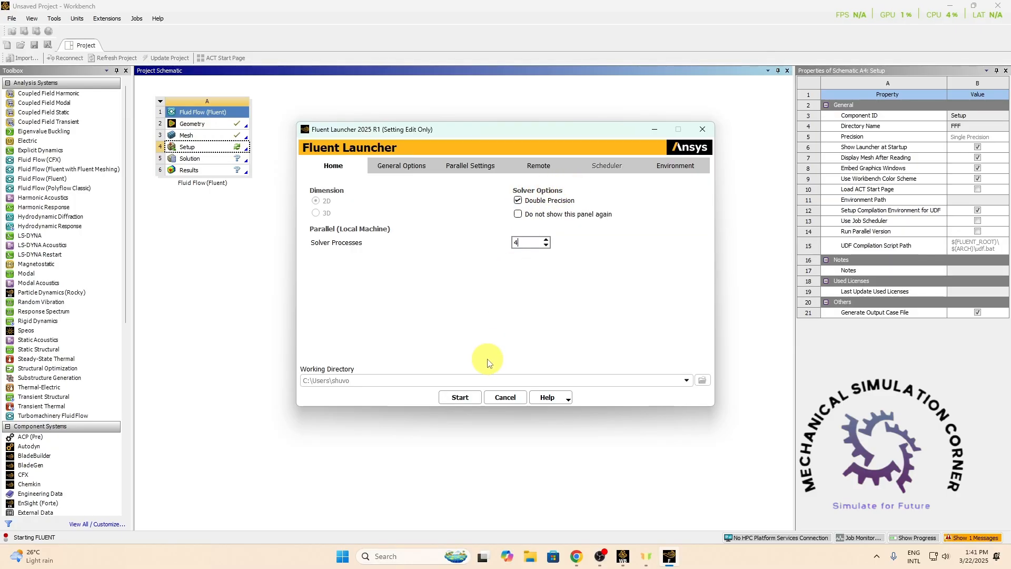
text(4)
click(462, 399)
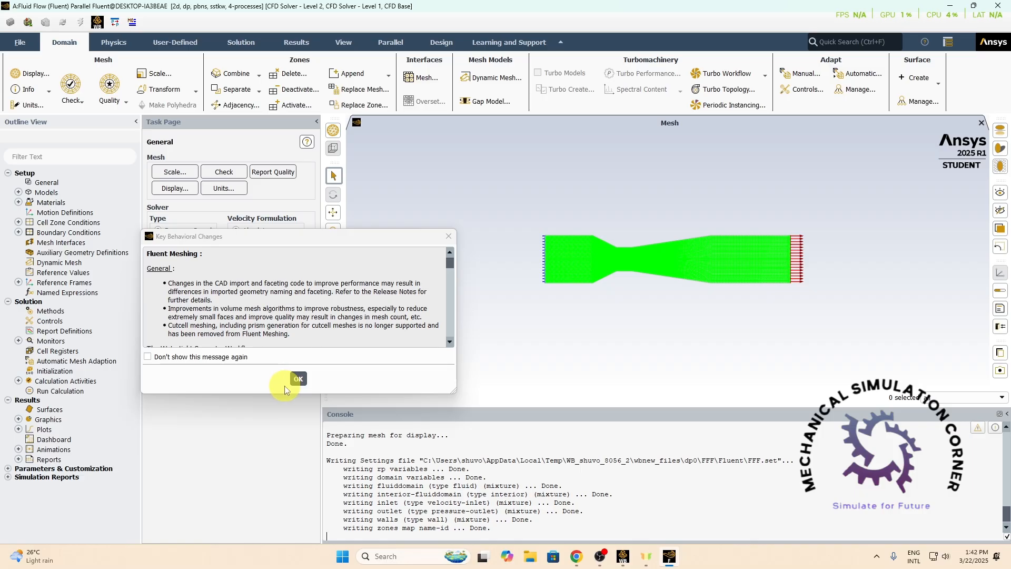
click(298, 378)
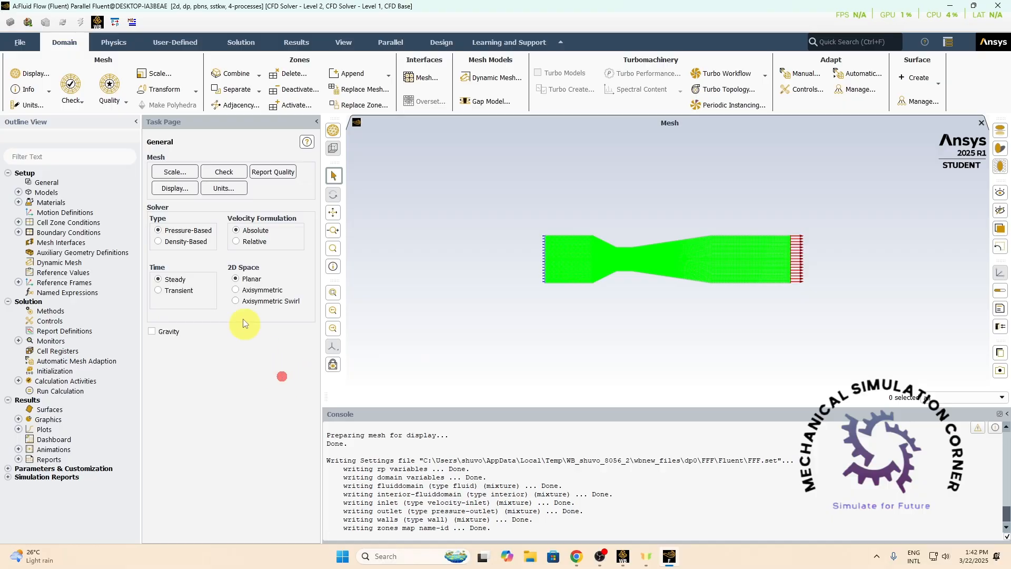
Step: Run a mesh check and evaluate the mesh quality of the venturi domain
click(224, 171)
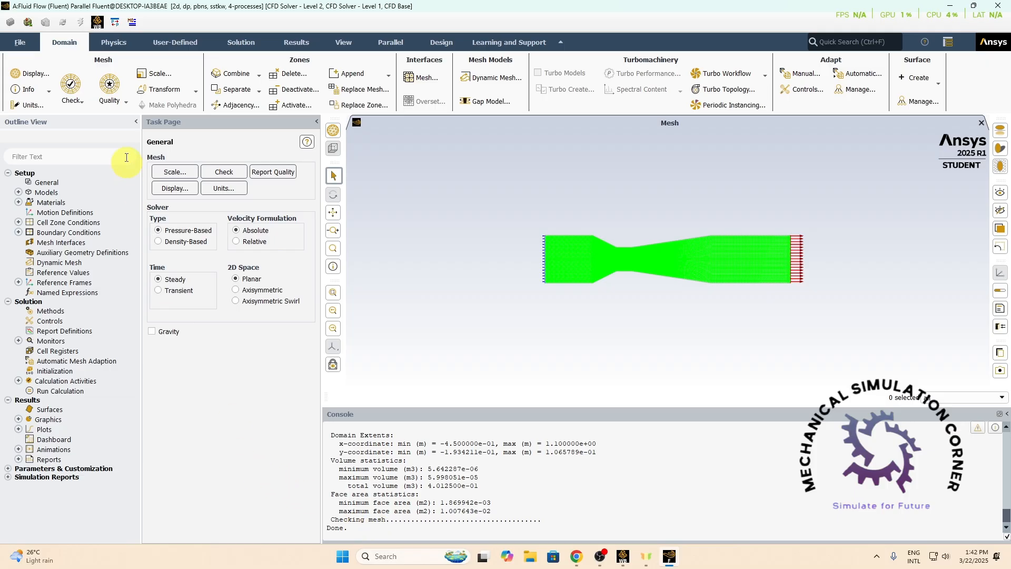
click(111, 92)
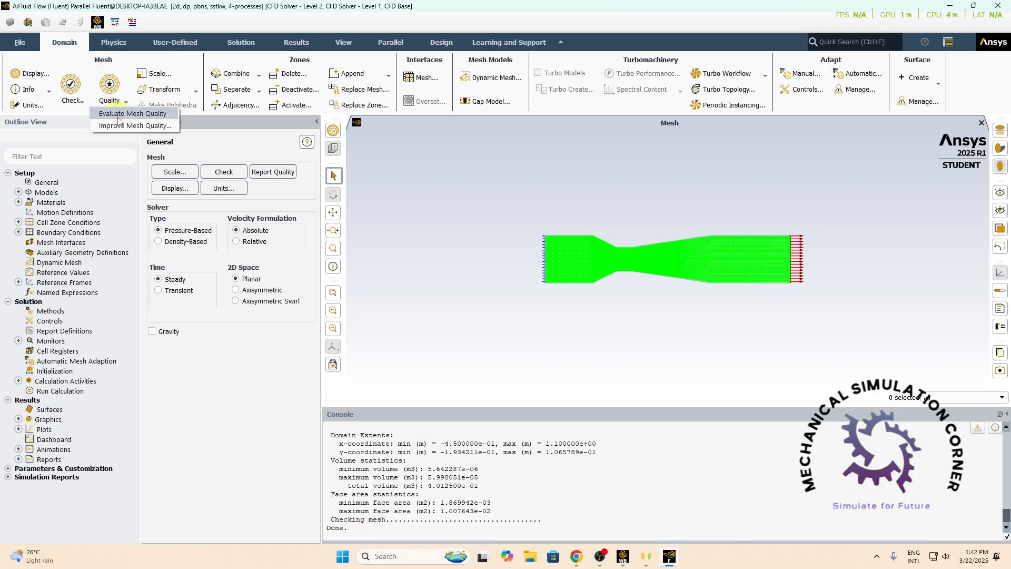
click(119, 115)
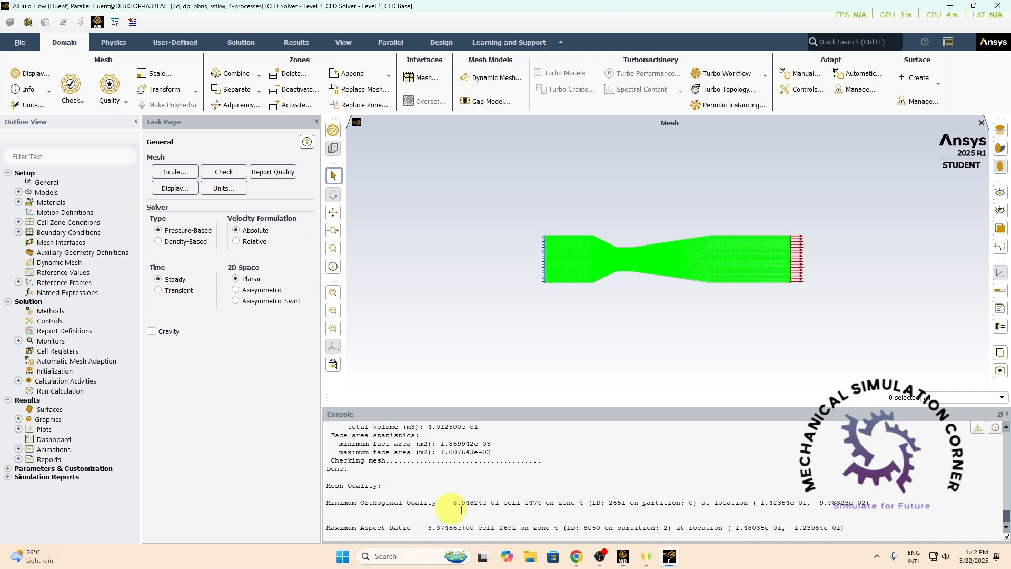
click(214, 425)
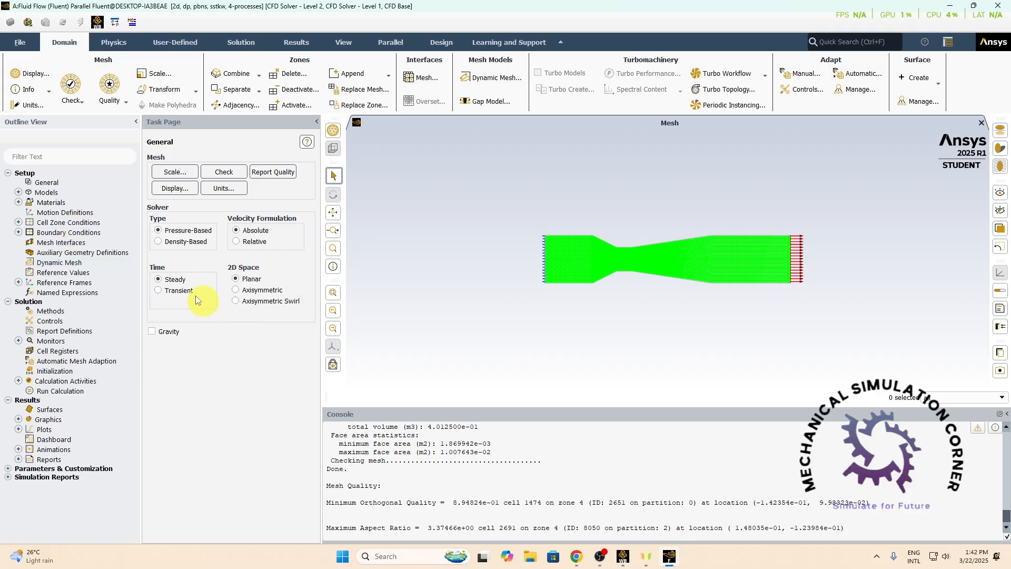
Step: Set the viscous model to Realizable k-epsilon with standard wall functions and curvature correction
click(18, 192)
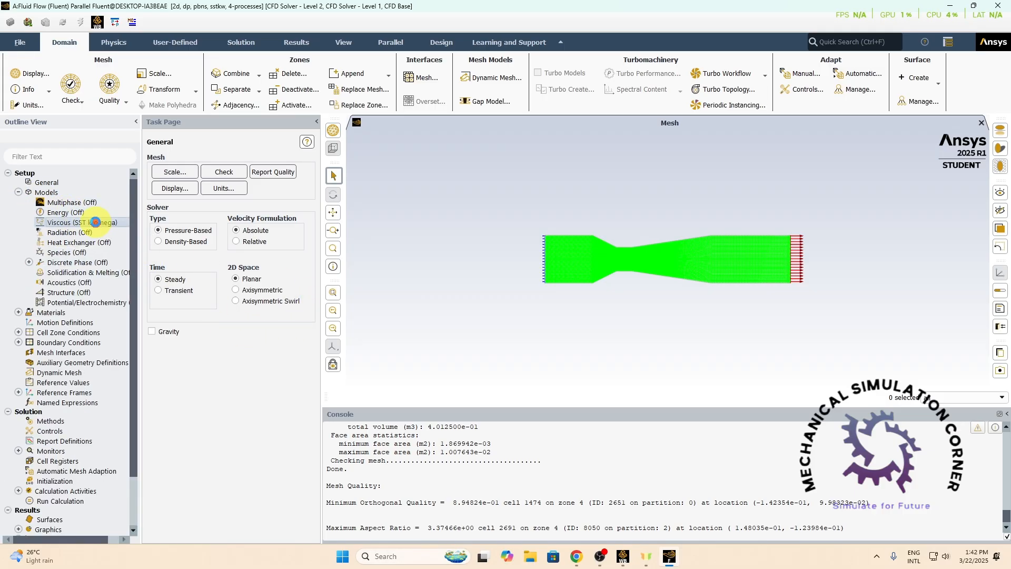
double_click(95, 222)
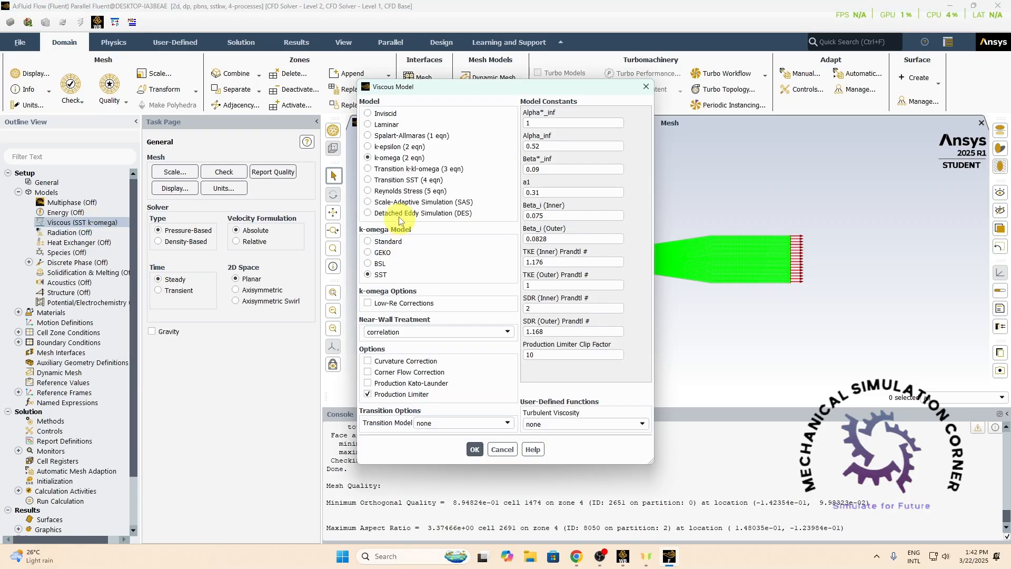
click(368, 147)
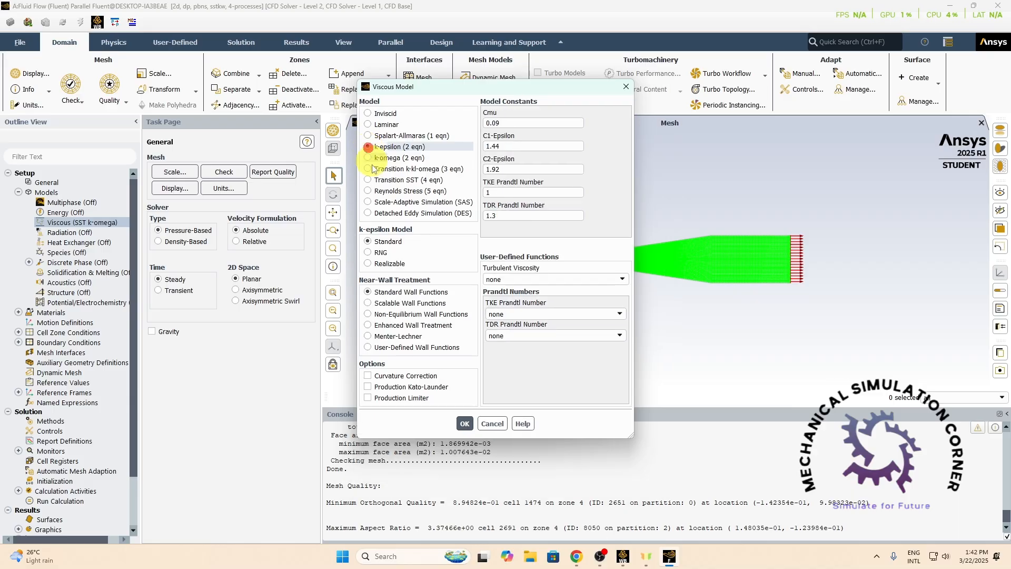
click(368, 264)
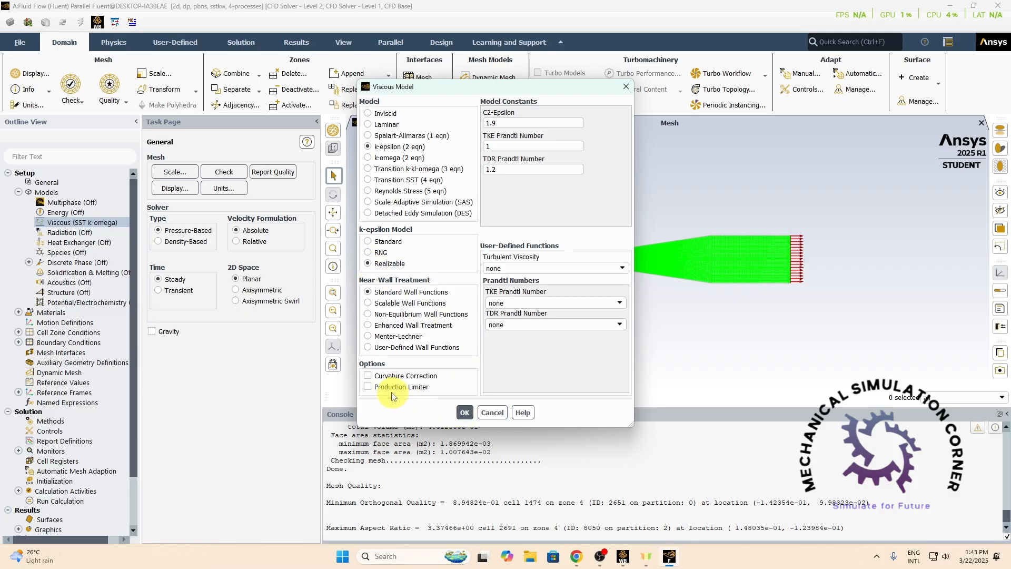
click(369, 376)
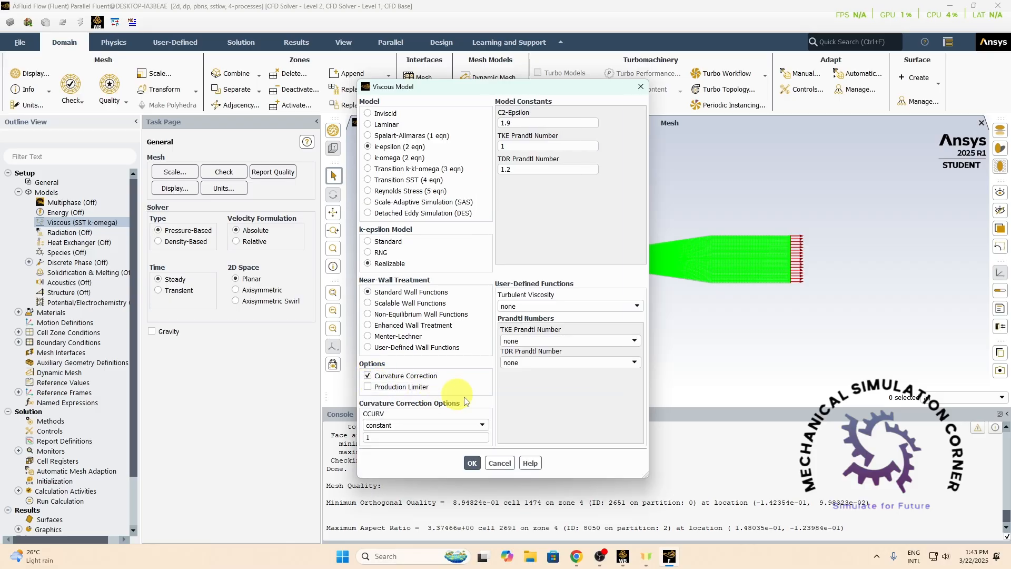
click(472, 463)
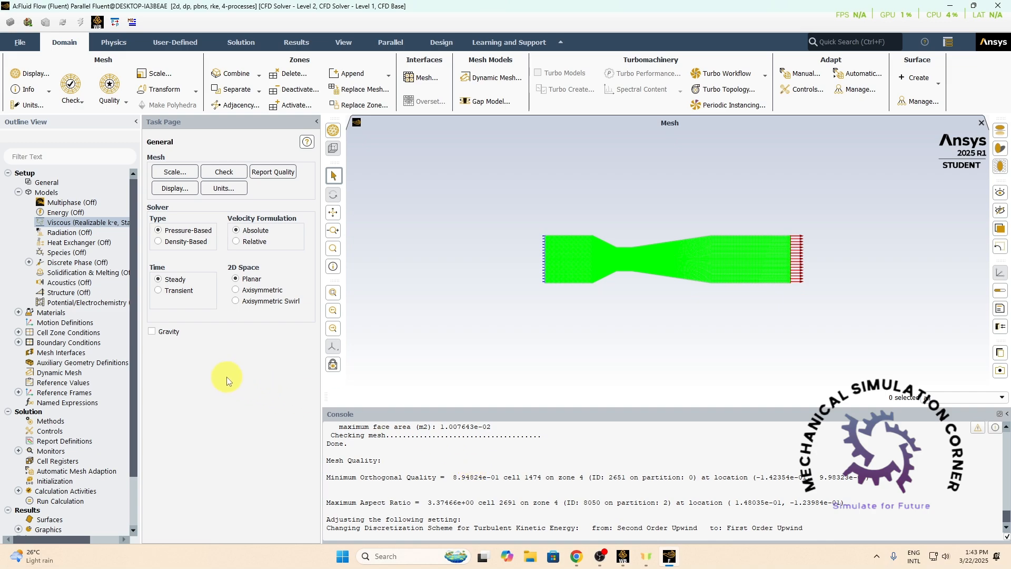
Step: Copy water-liquid (h2o<l>) from the Fluent database into the case's fluid materials, starting from the air material
click(19, 193)
click(18, 202)
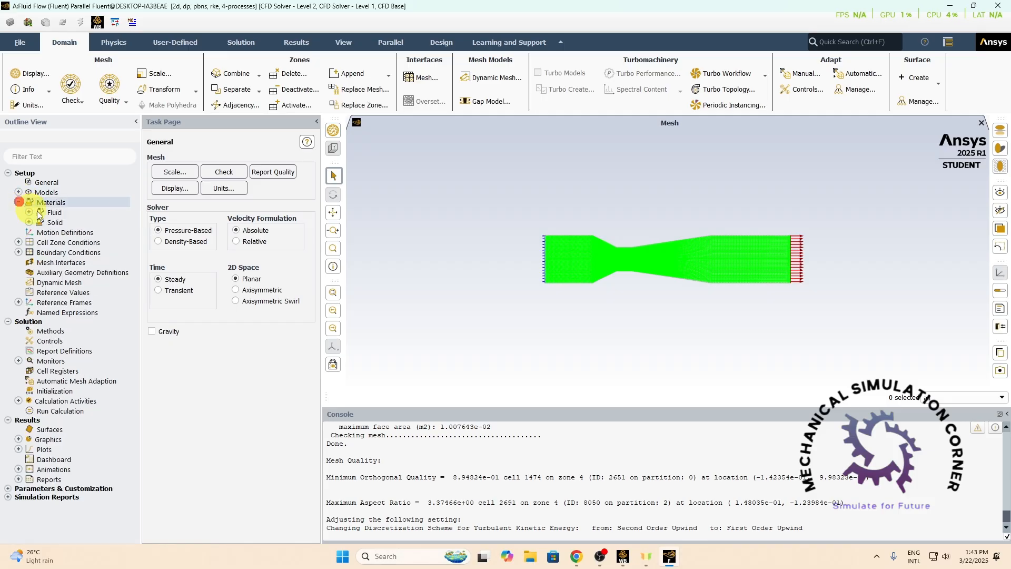
click(41, 213)
click(29, 212)
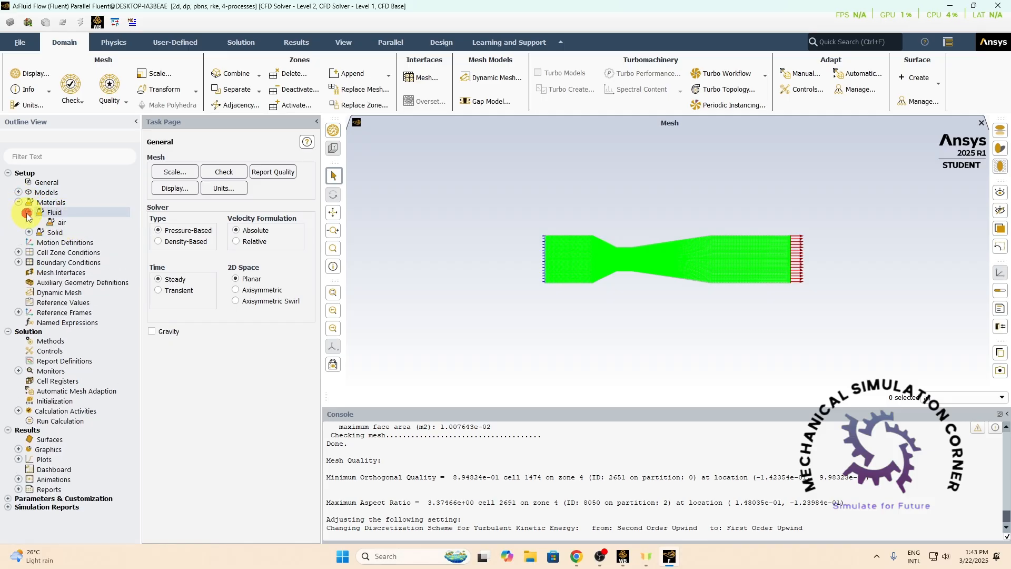
click(80, 225)
double_click(80, 226)
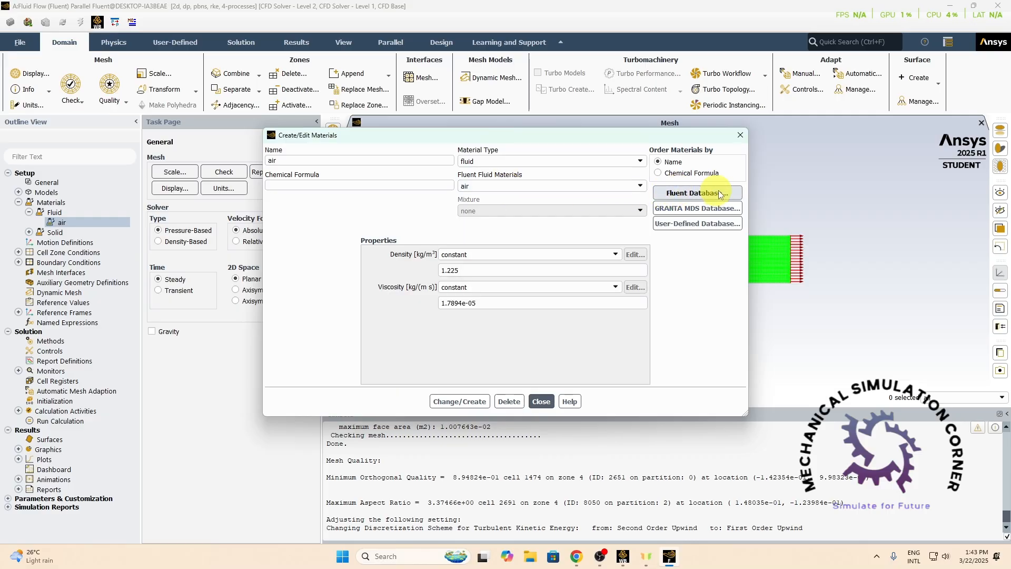
click(672, 195)
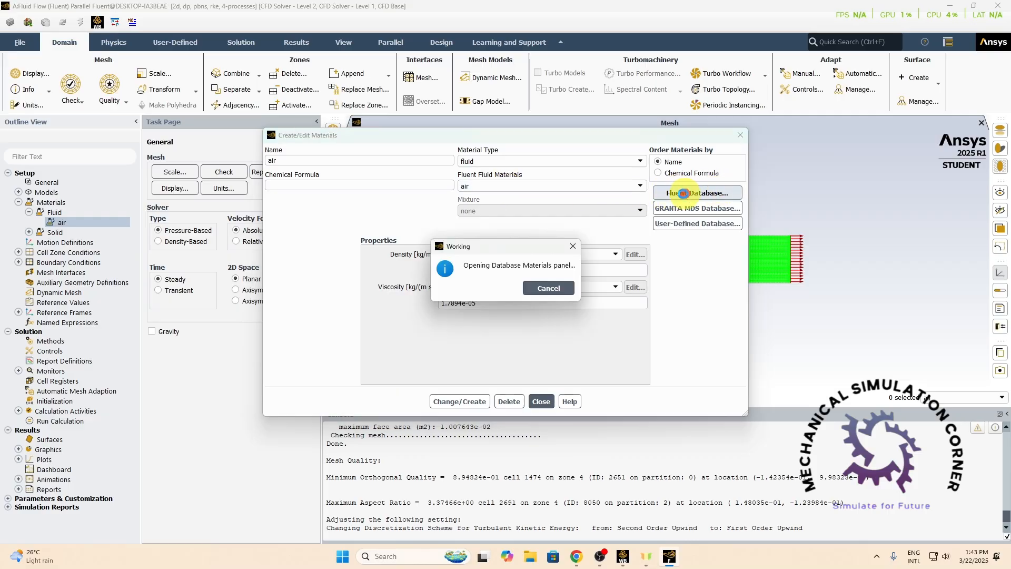
scroll(266, 342, down, 10)
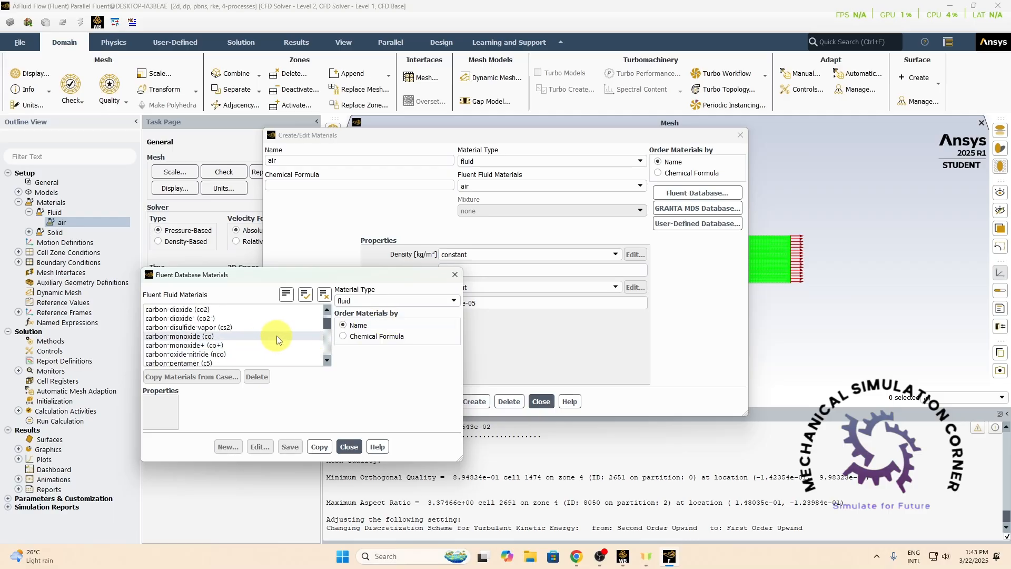
drag(330, 325, 330, 353)
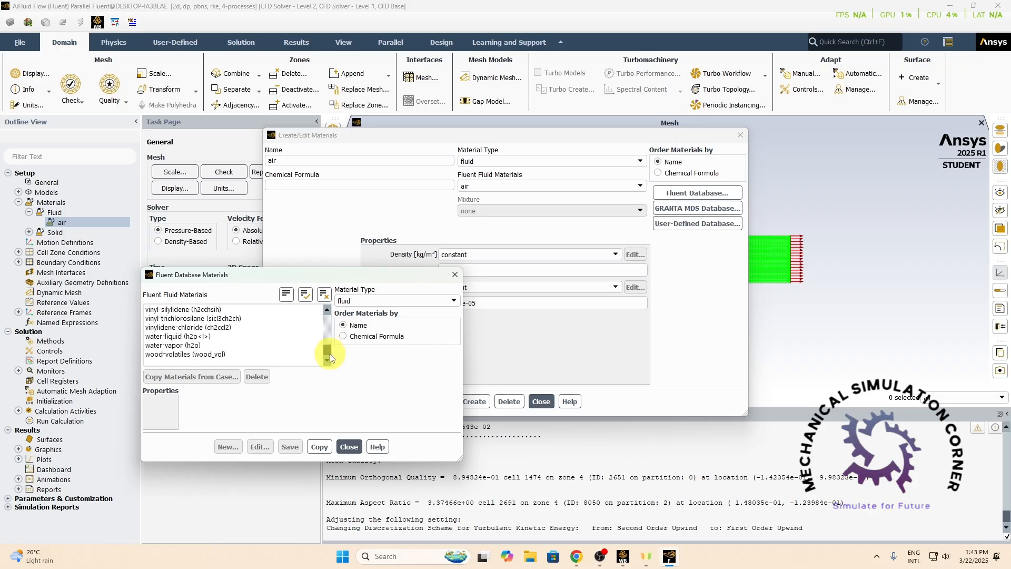
click(202, 336)
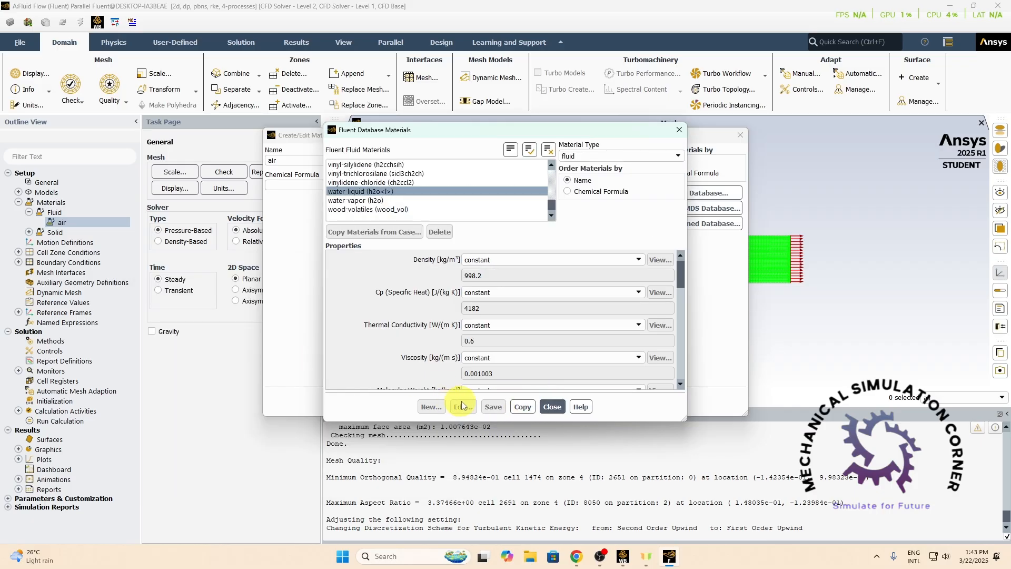
click(522, 408)
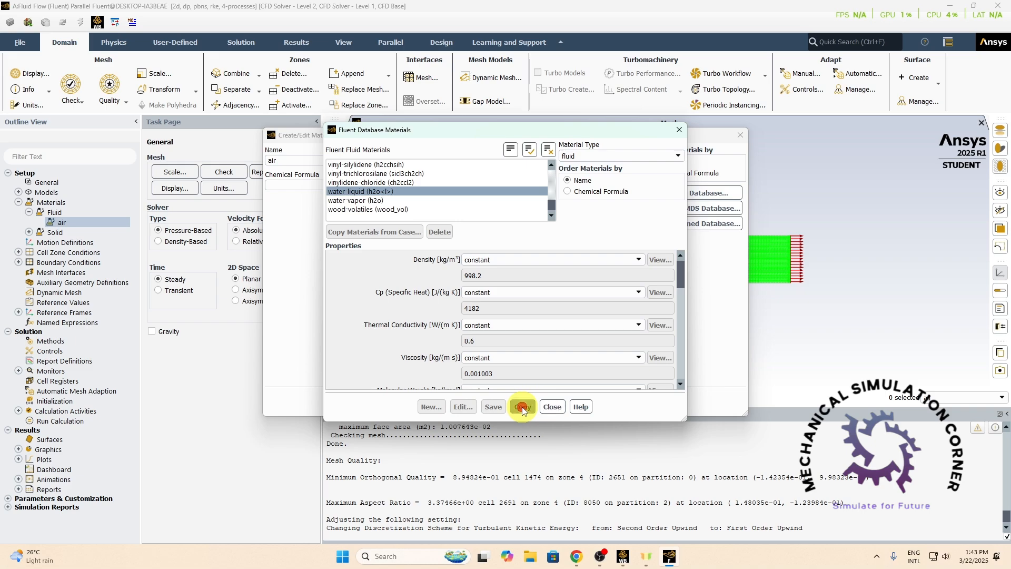
click(551, 408)
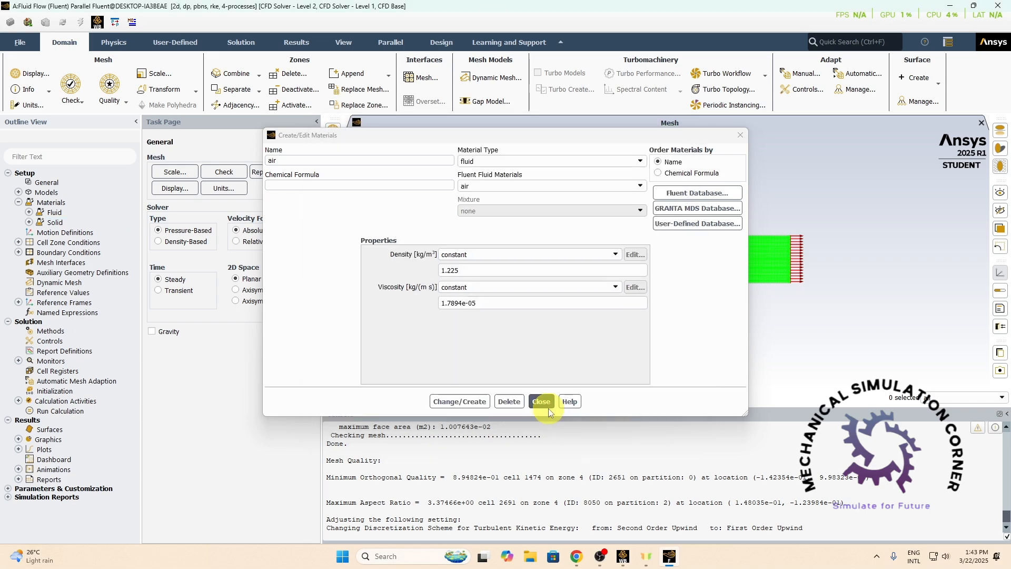
Step: Select water-liquid (h2o<l>) among the case's fluid materials and apply its material definition
click(484, 187)
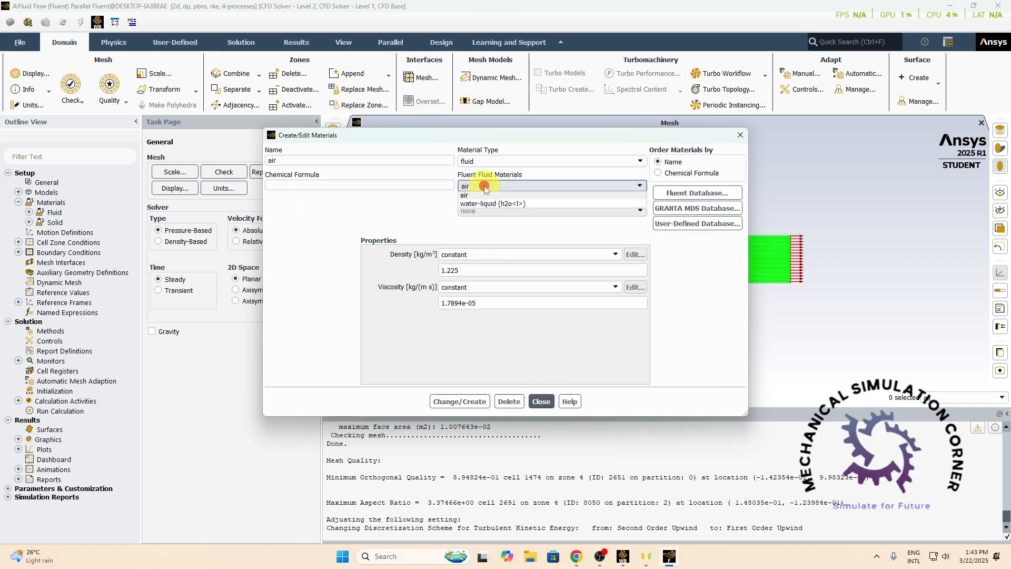
click(492, 204)
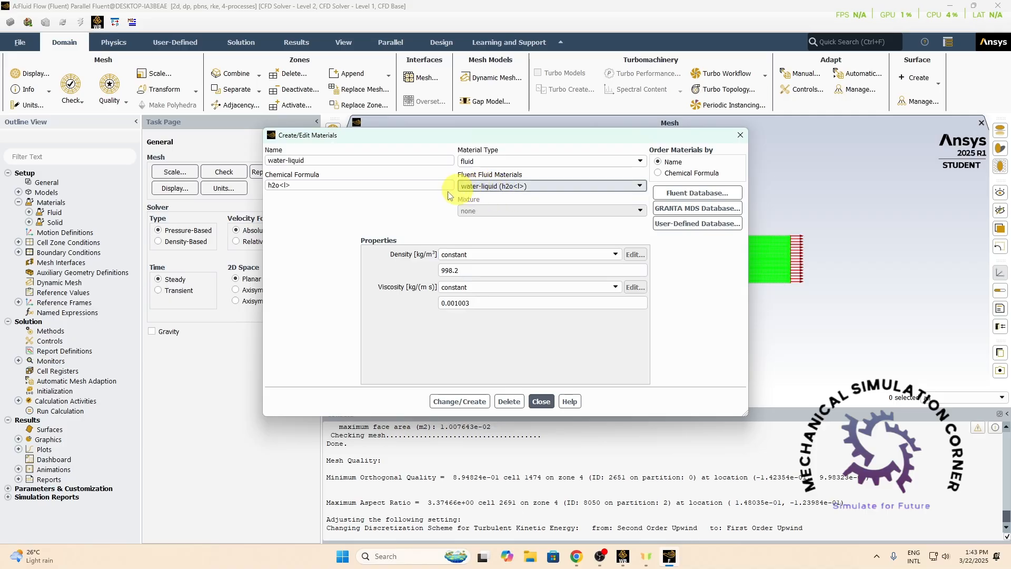
click(467, 403)
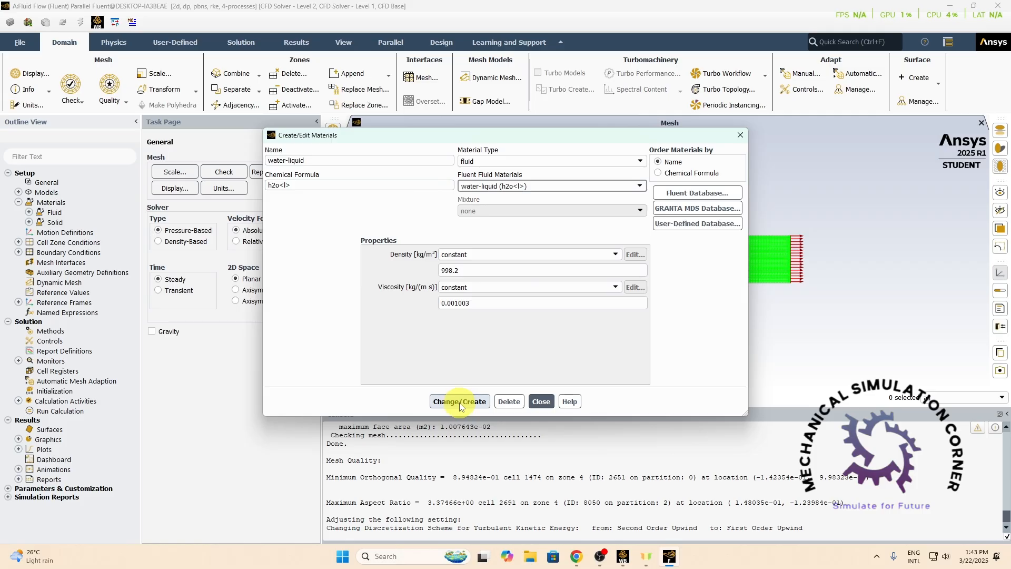
click(459, 403)
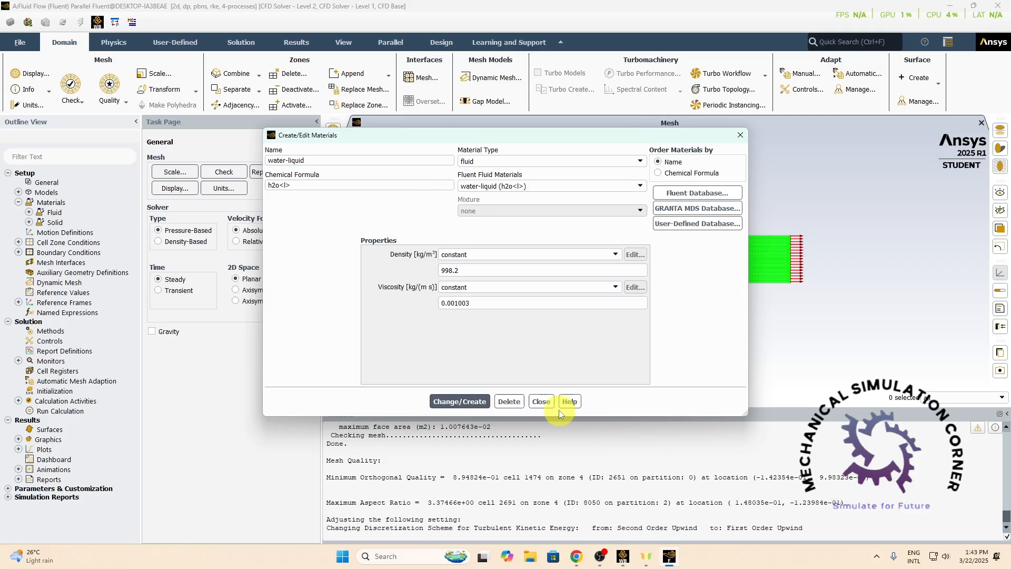
Step: Close the material editor and review the fluid and solid materials defined in the case
click(542, 401)
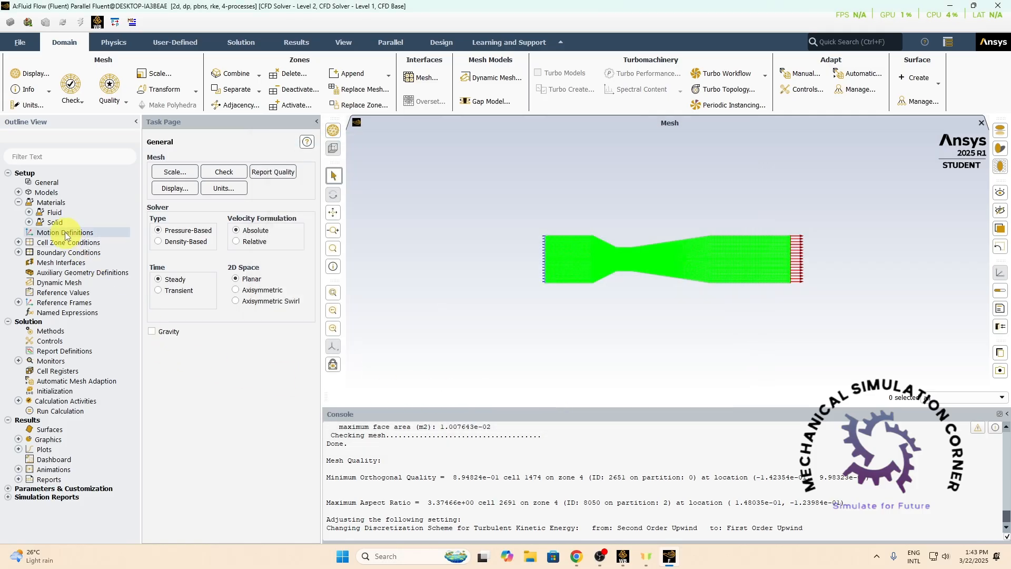
click(29, 213)
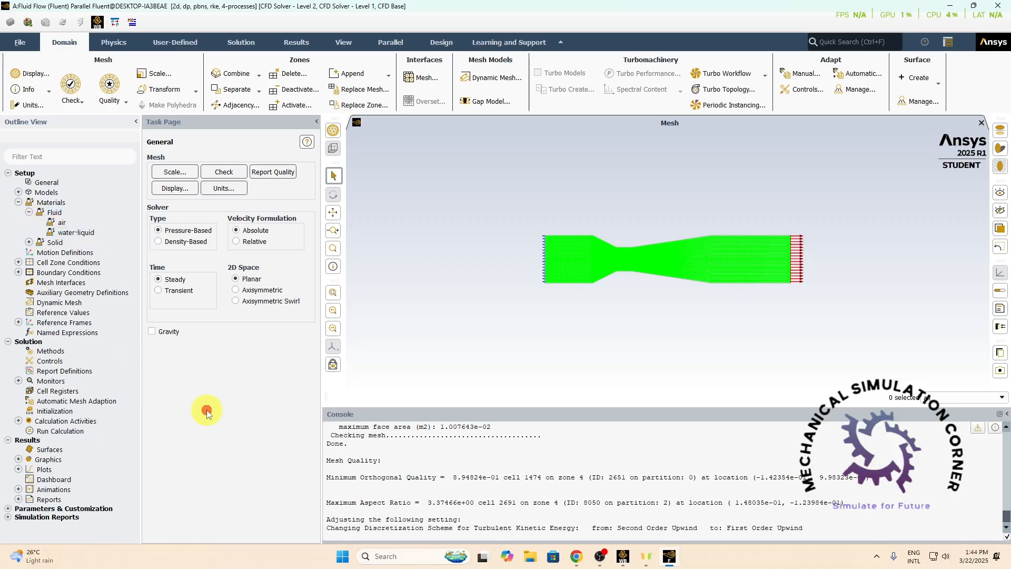
click(30, 242)
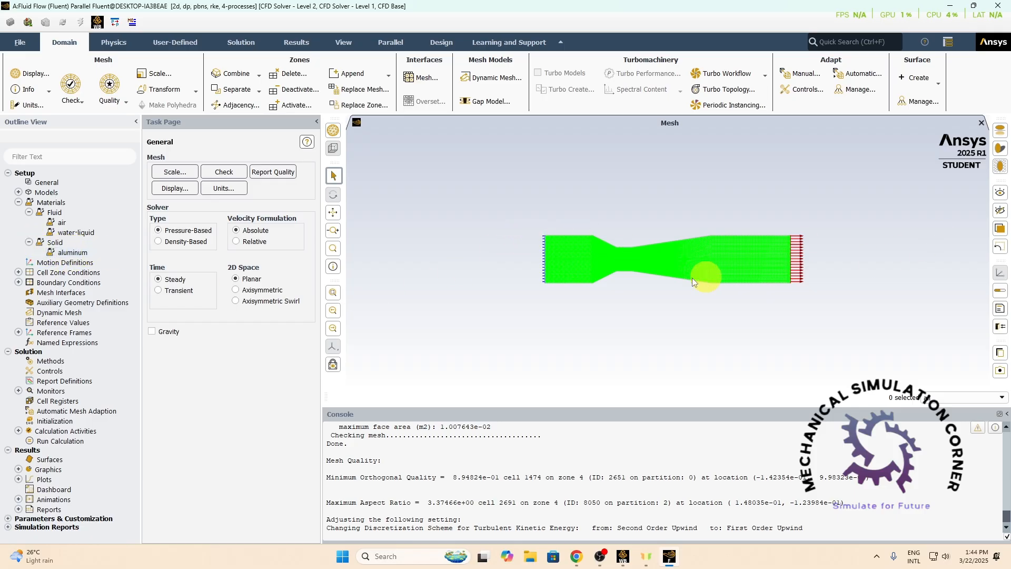
click(30, 243)
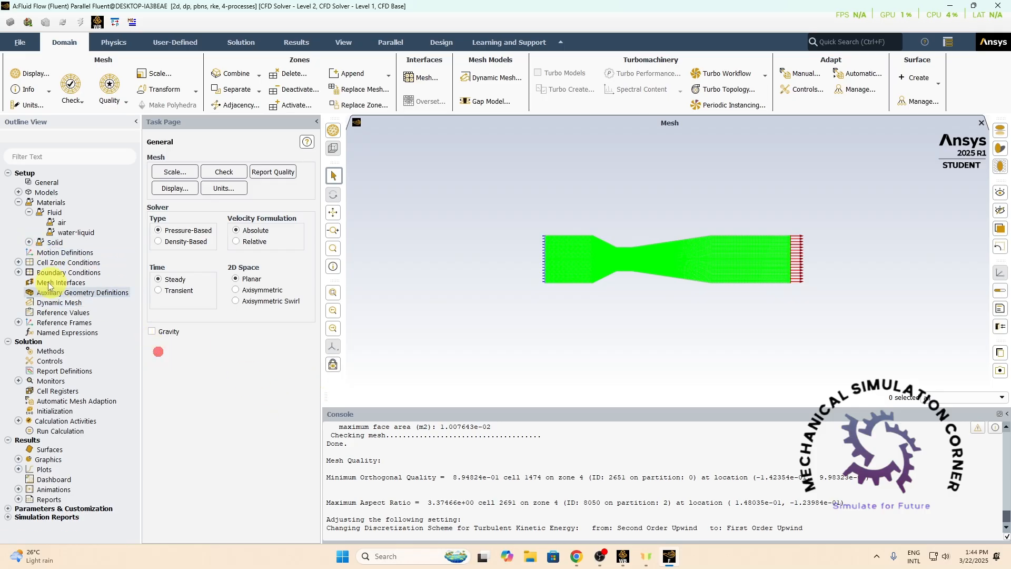
click(18, 202)
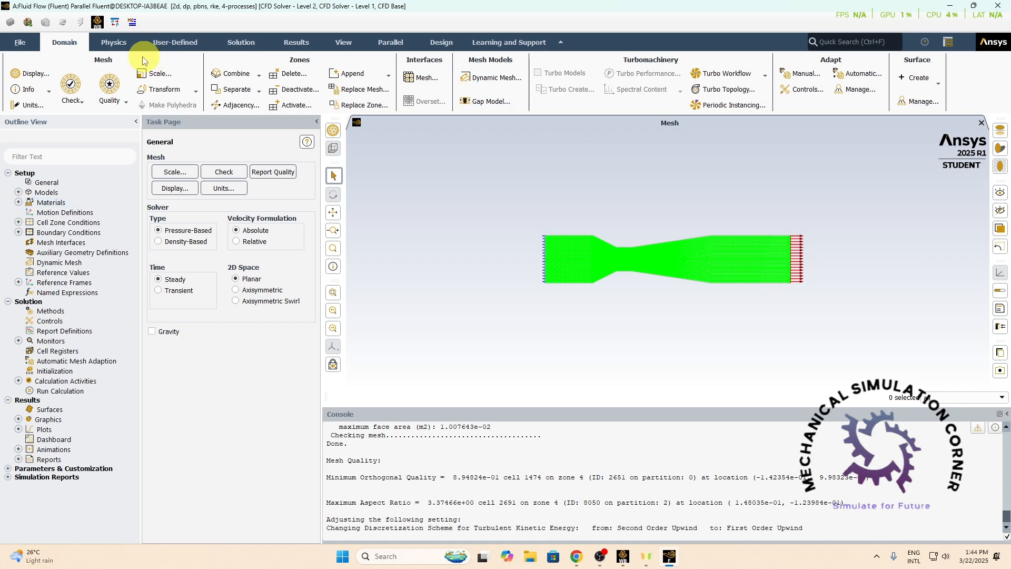
Step: Assign water-liquid as the material of the fluiddomain cell zone and apply it
click(124, 46)
click(468, 73)
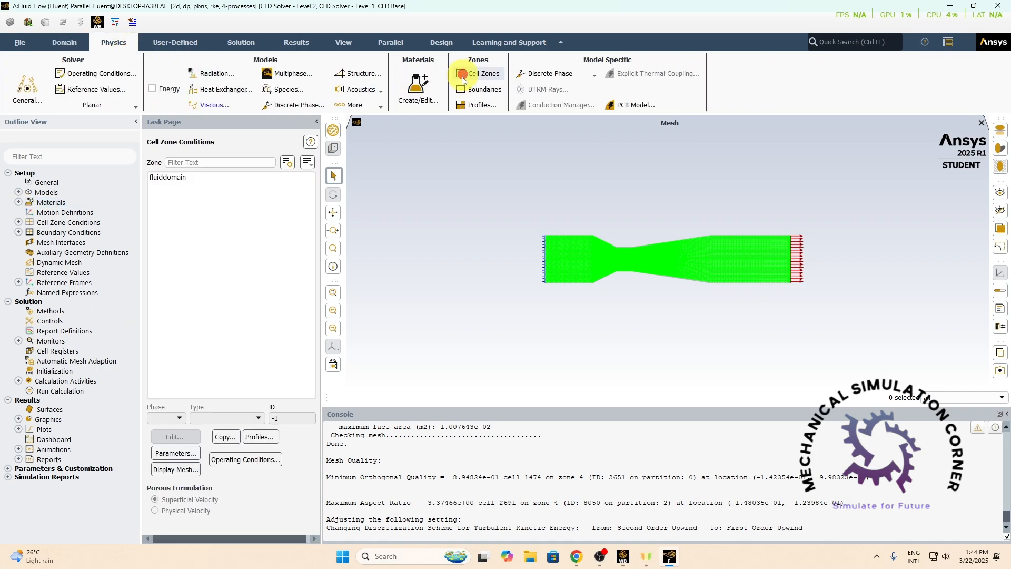
click(262, 306)
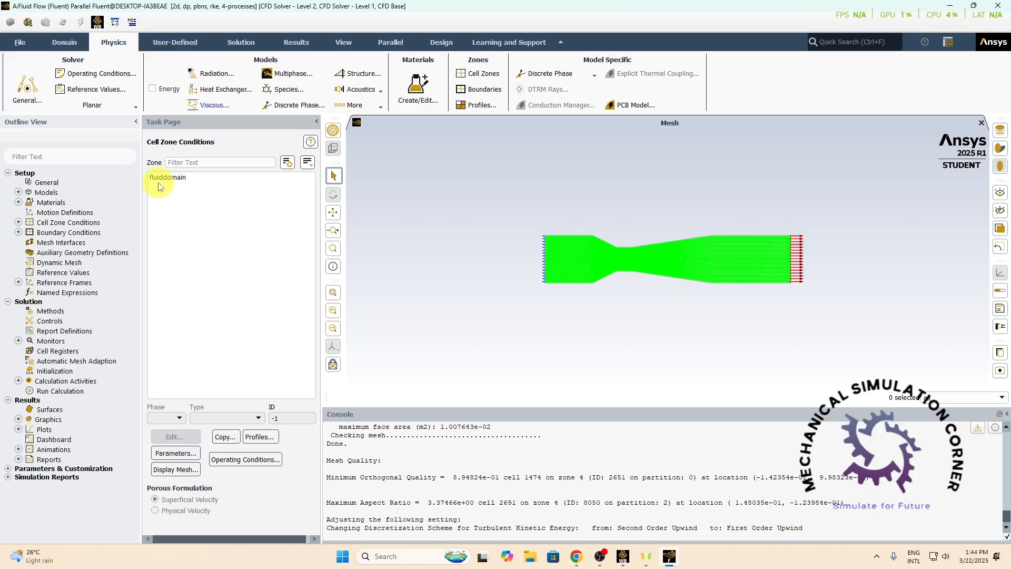
click(174, 179)
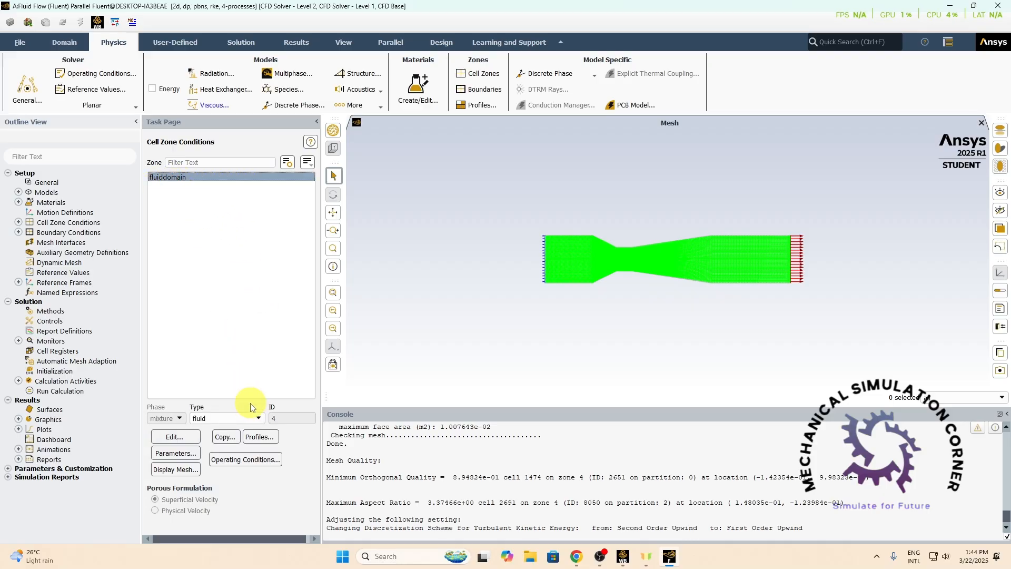
click(193, 435)
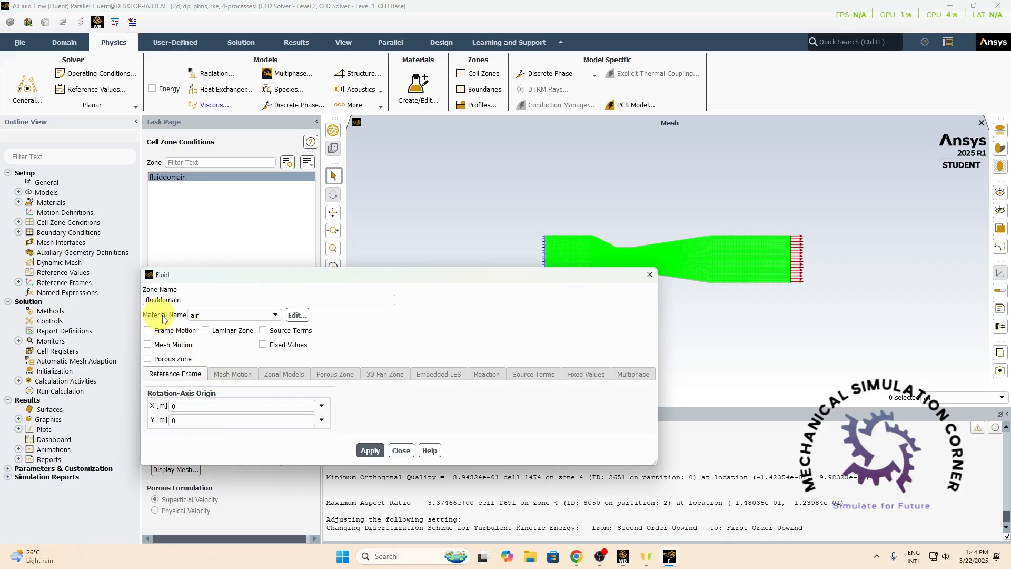
click(275, 316)
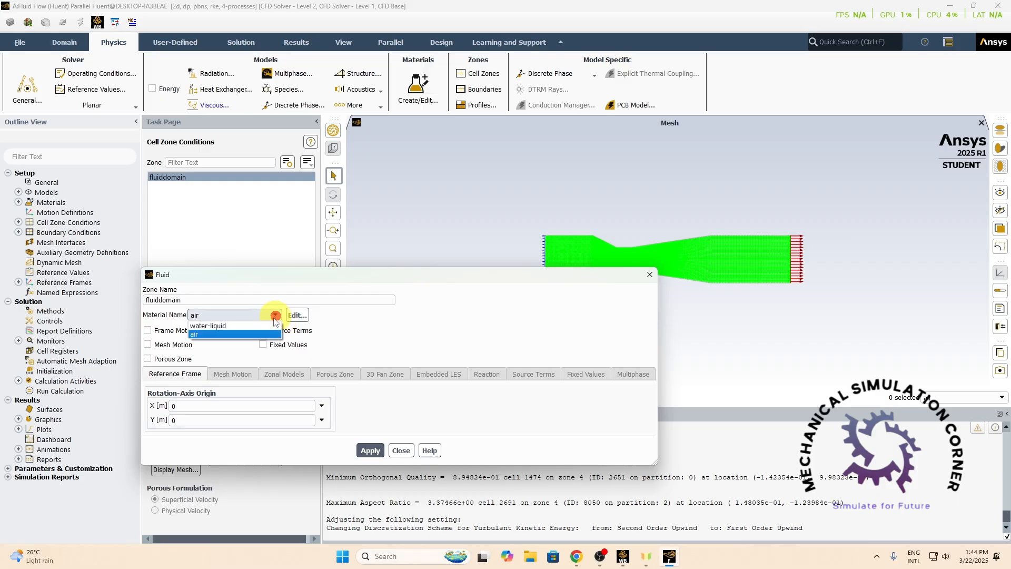
click(212, 332)
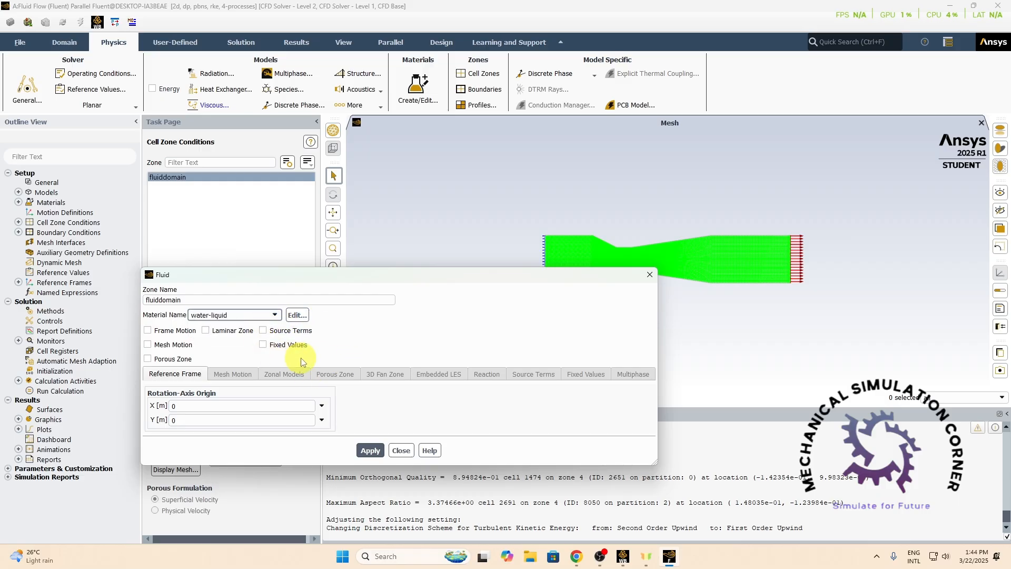
click(362, 449)
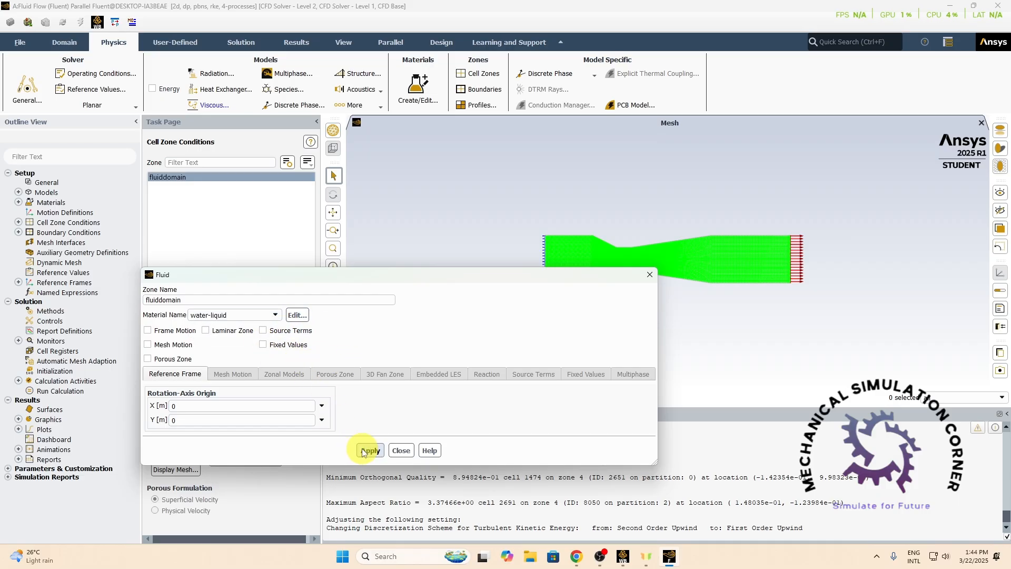
click(401, 450)
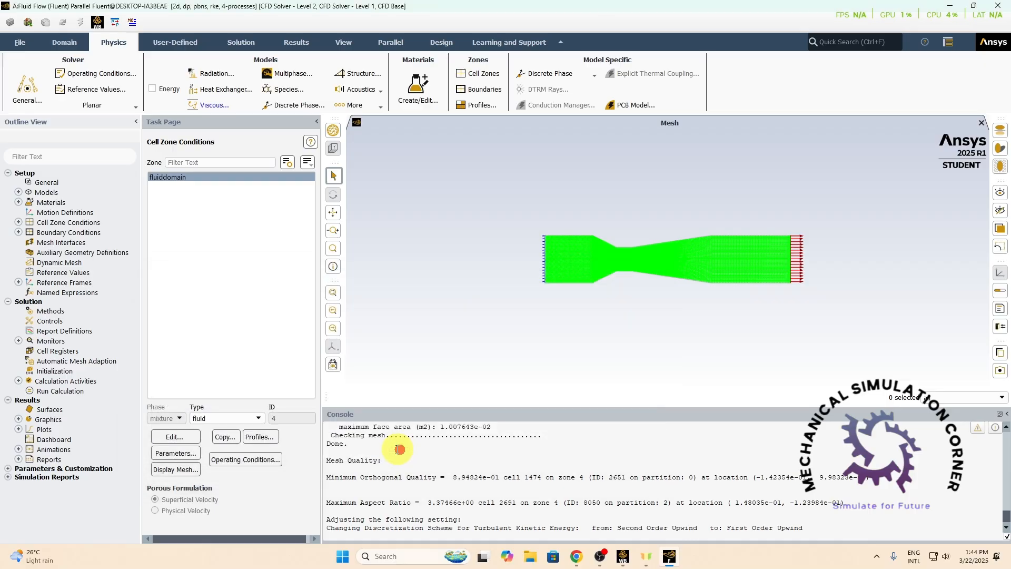
Step: Delete air from the case's fluid materials and check the fluid list that remains
click(18, 205)
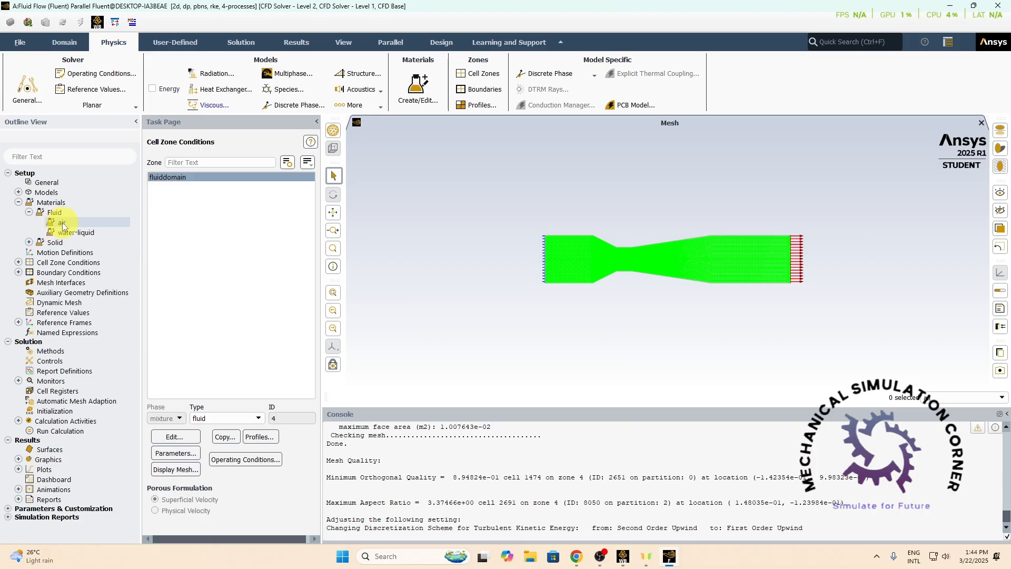
click(62, 224)
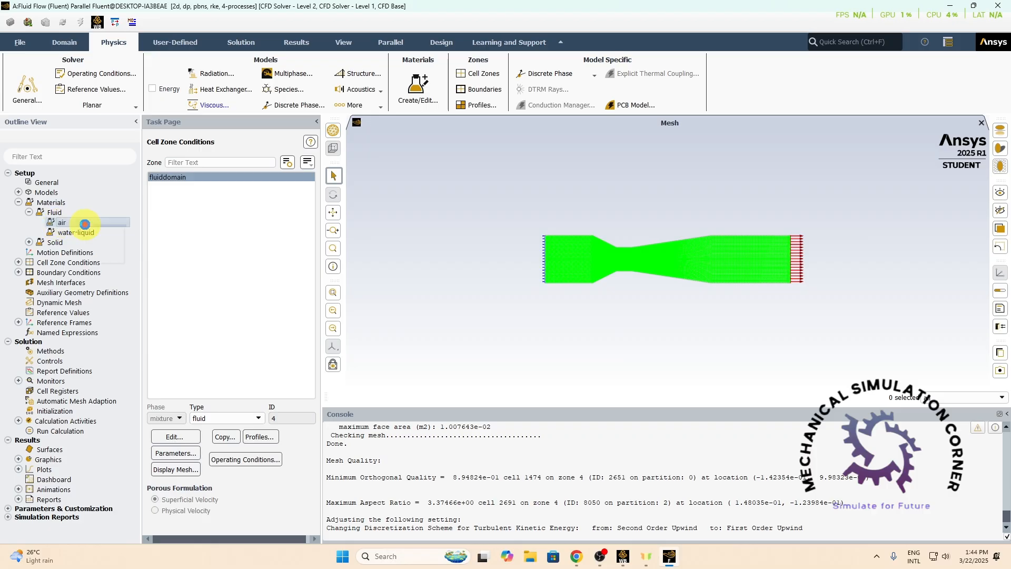
right_click(85, 224)
click(104, 256)
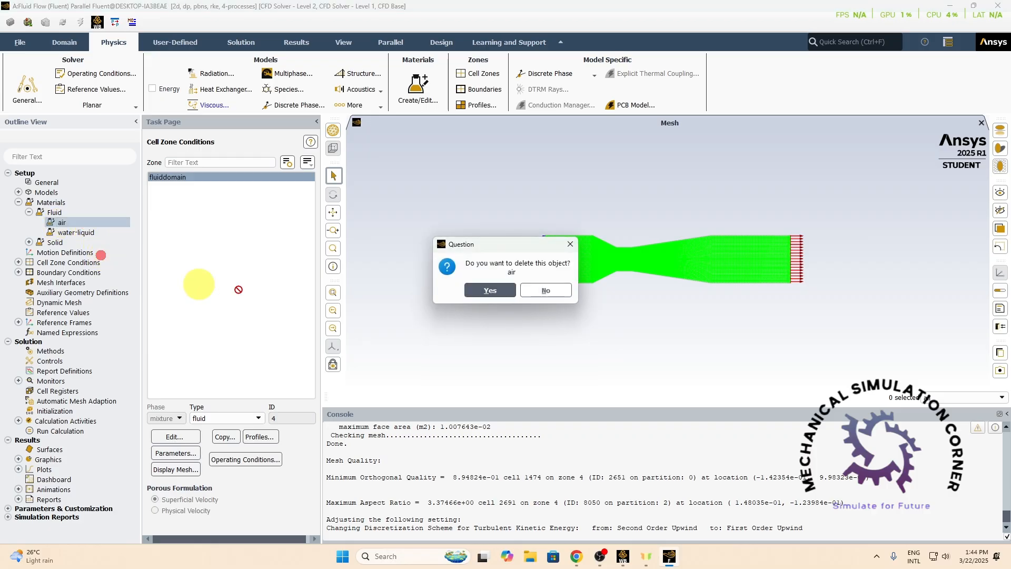
click(486, 291)
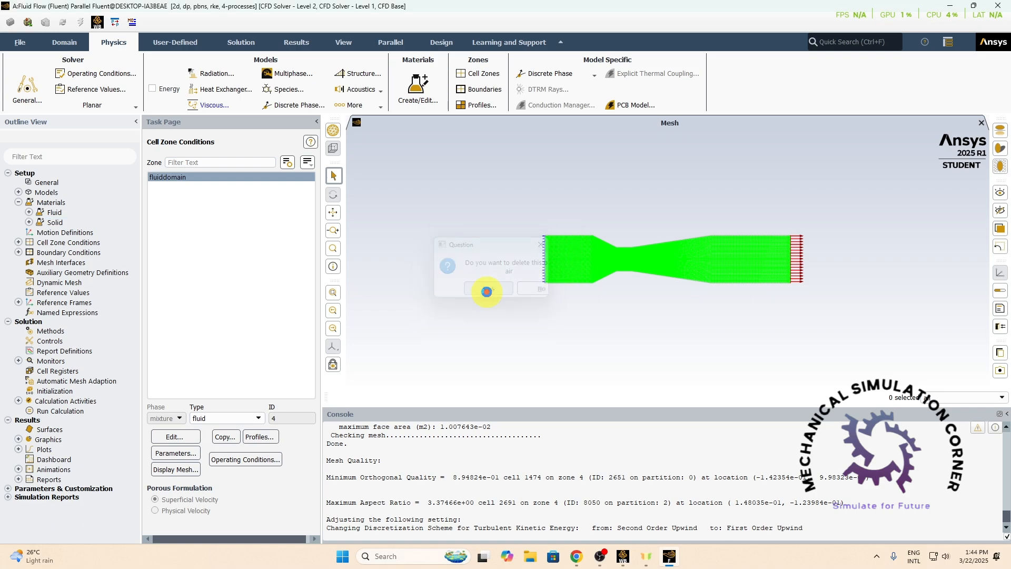
click(30, 213)
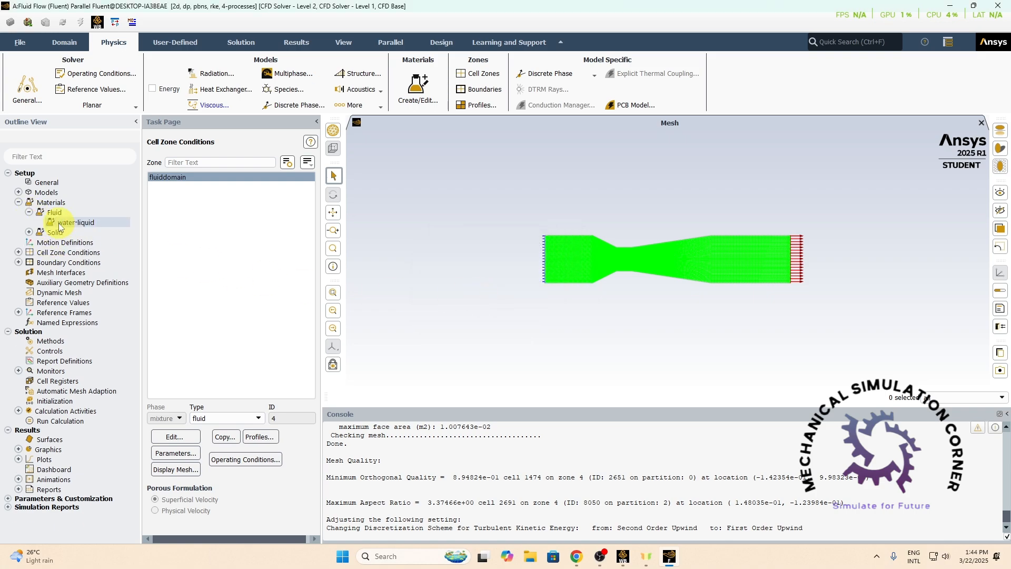
click(29, 212)
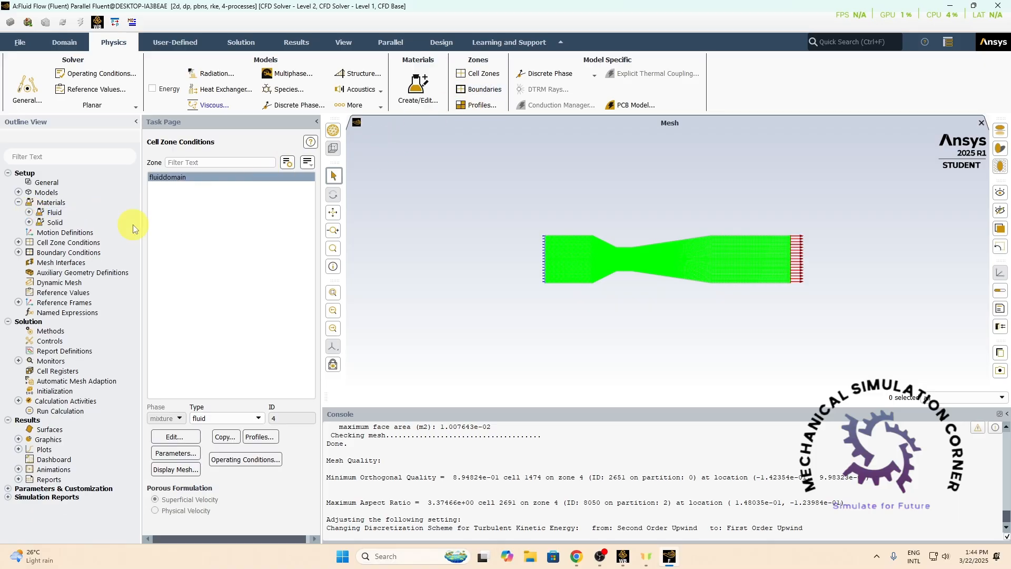
click(18, 202)
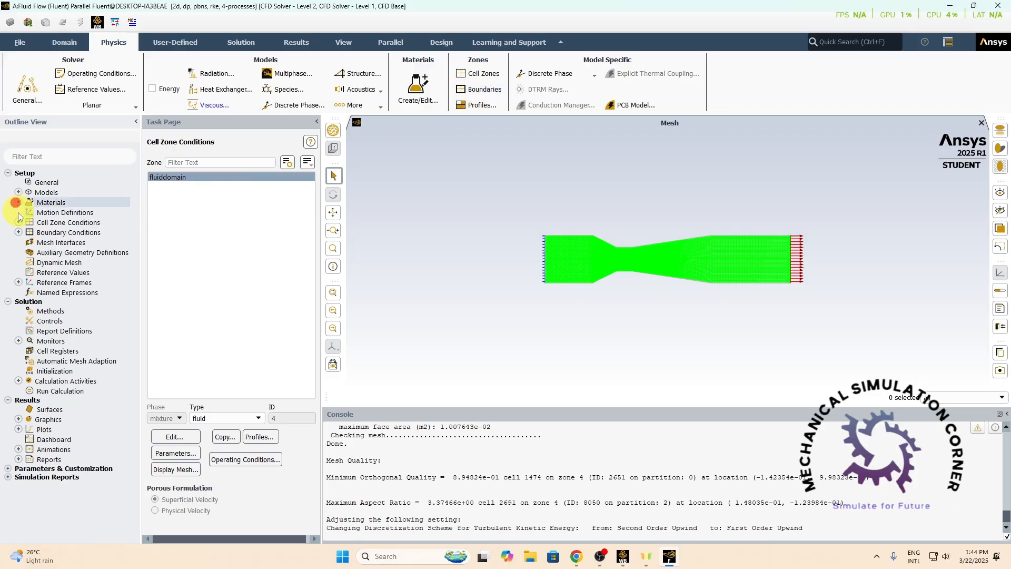
Step: Bring up the boundary conditions and check the types assigned to the inlet and outlet zones, including the alternatives for the inlet
click(19, 232)
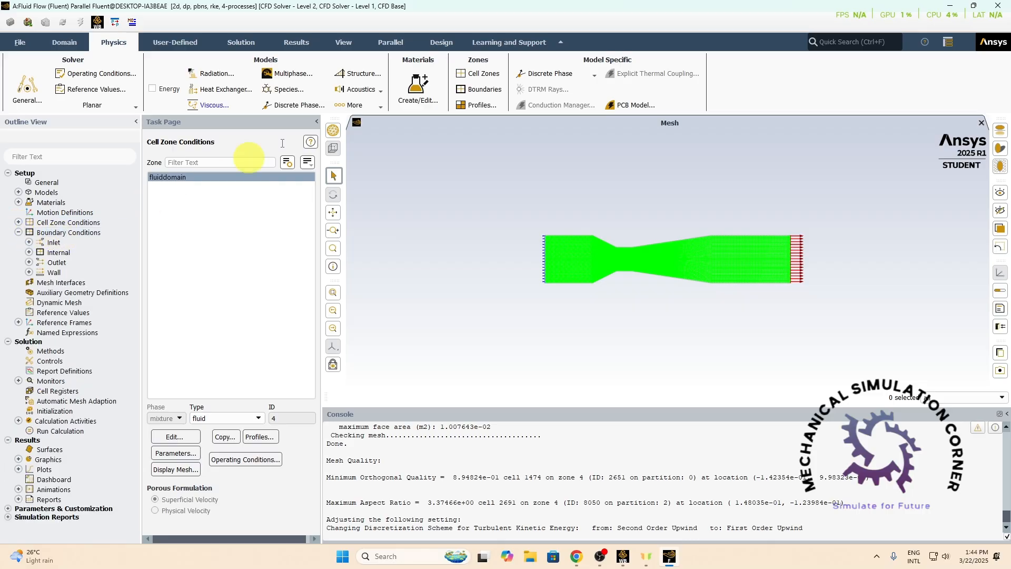
click(470, 89)
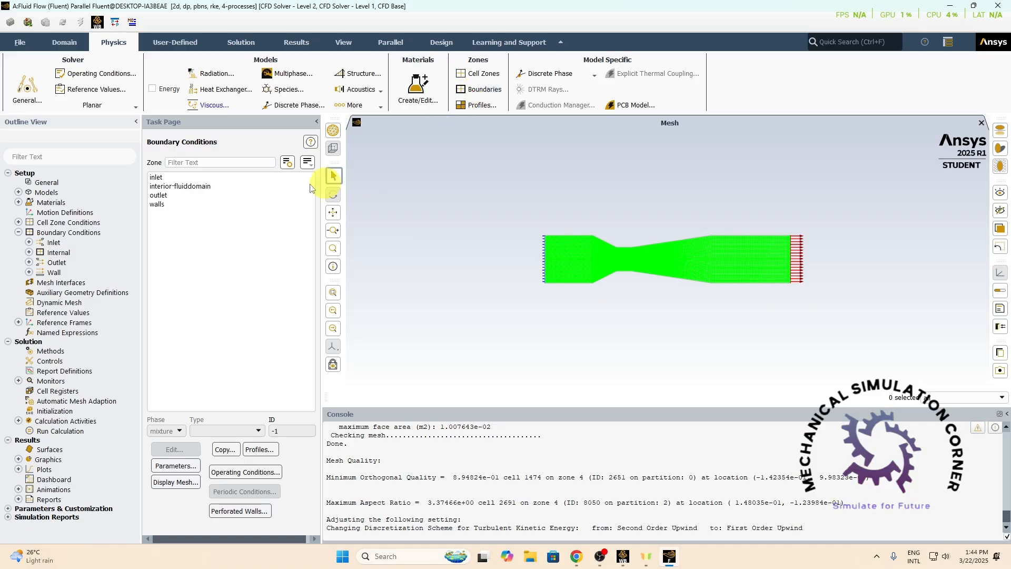
click(204, 177)
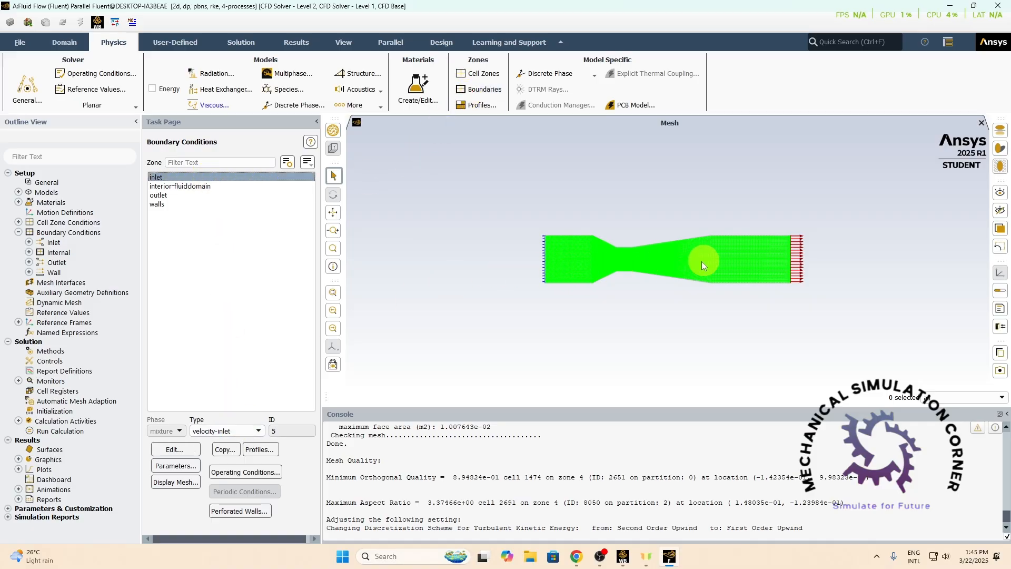
click(180, 195)
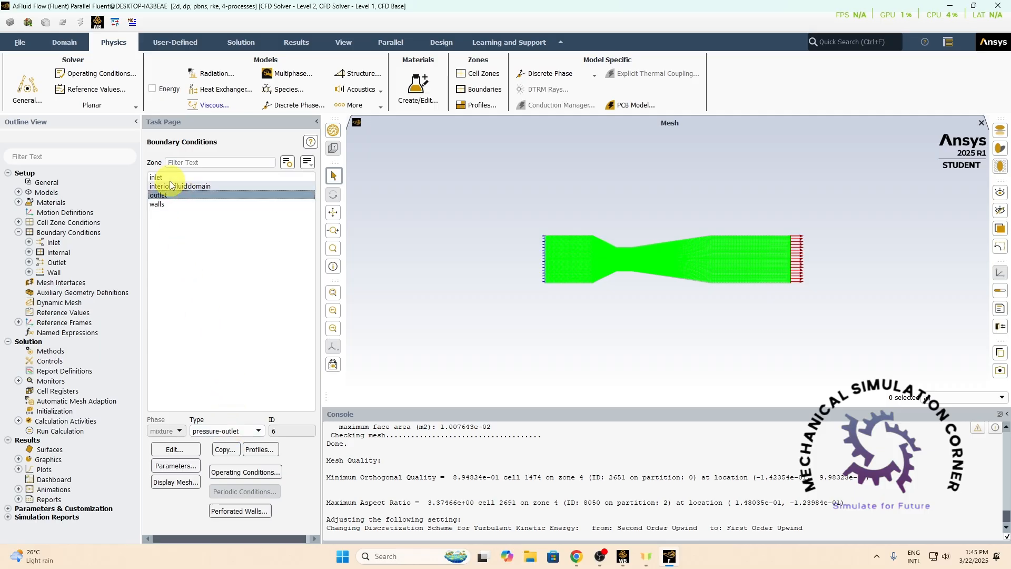
click(170, 180)
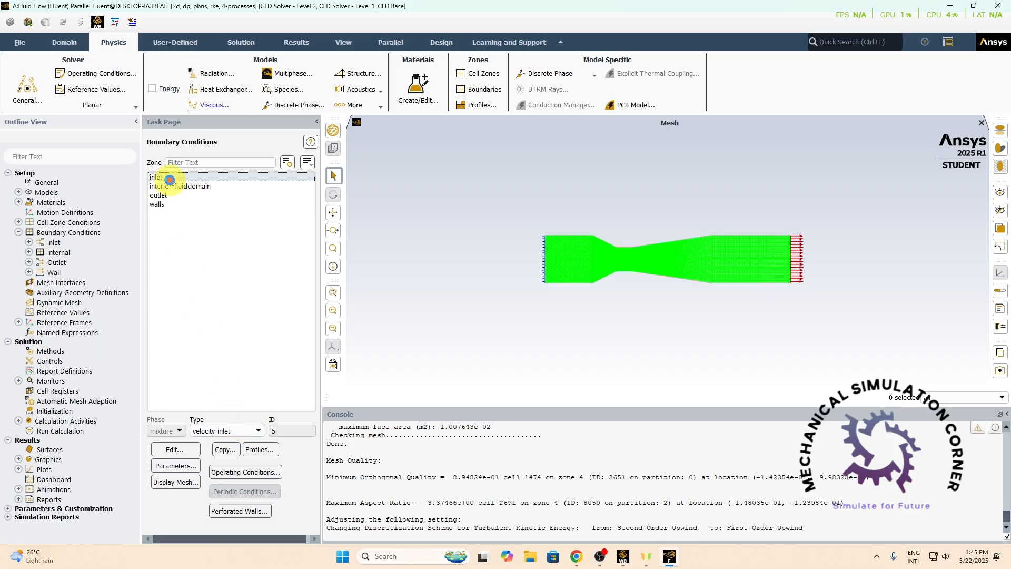
click(251, 432)
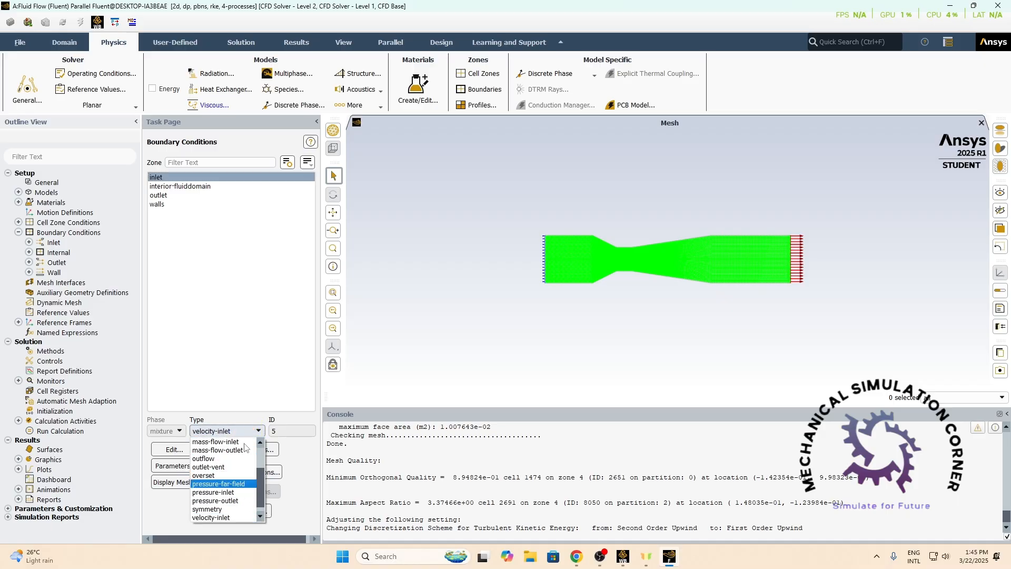
click(247, 377)
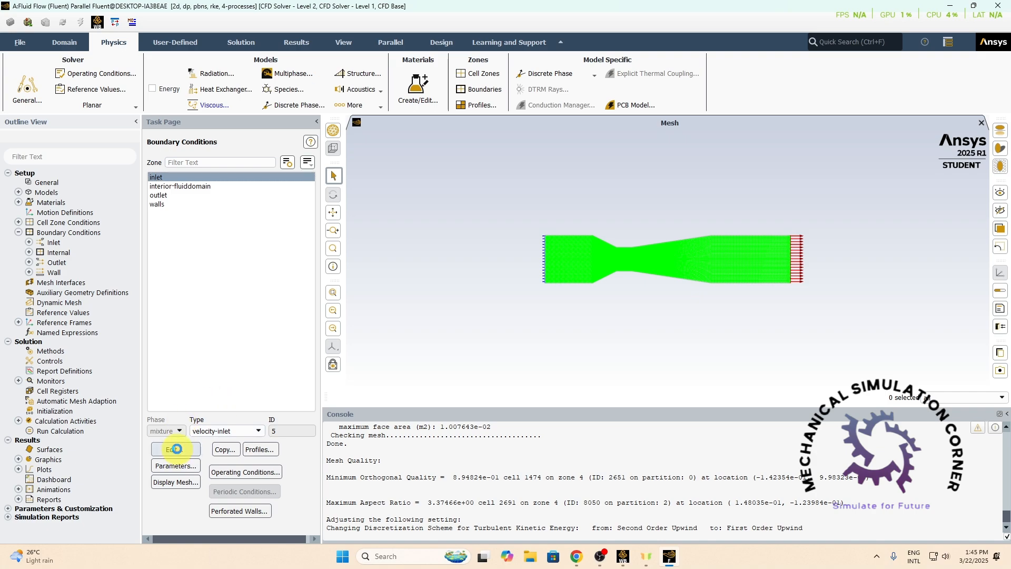
Step: Set the inlet's velocity magnitude to 0.5 m/s and apply the velocity-inlet condition
click(175, 449)
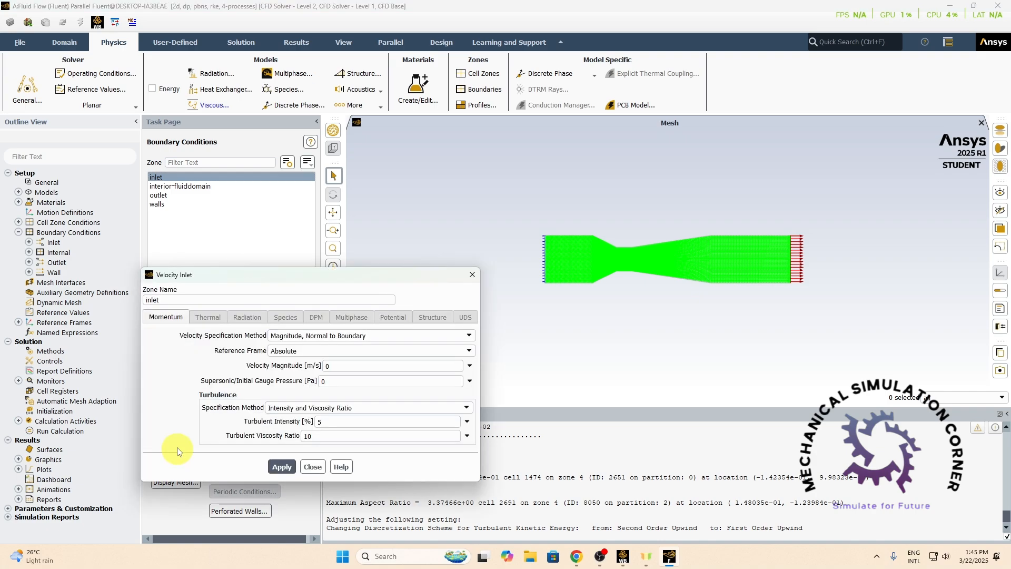
drag(334, 275, 476, 159)
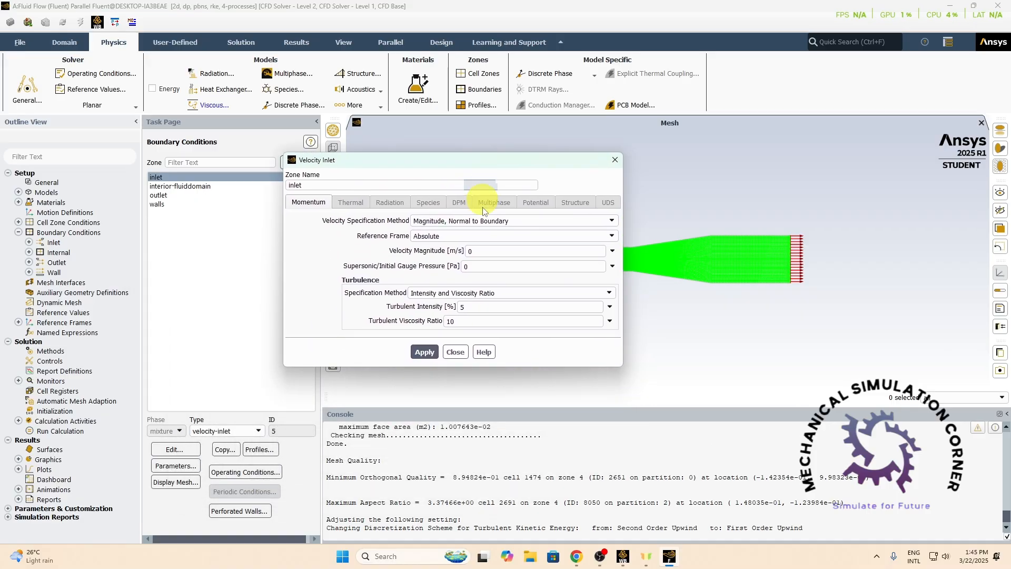
click(488, 251)
key(BackSpace)
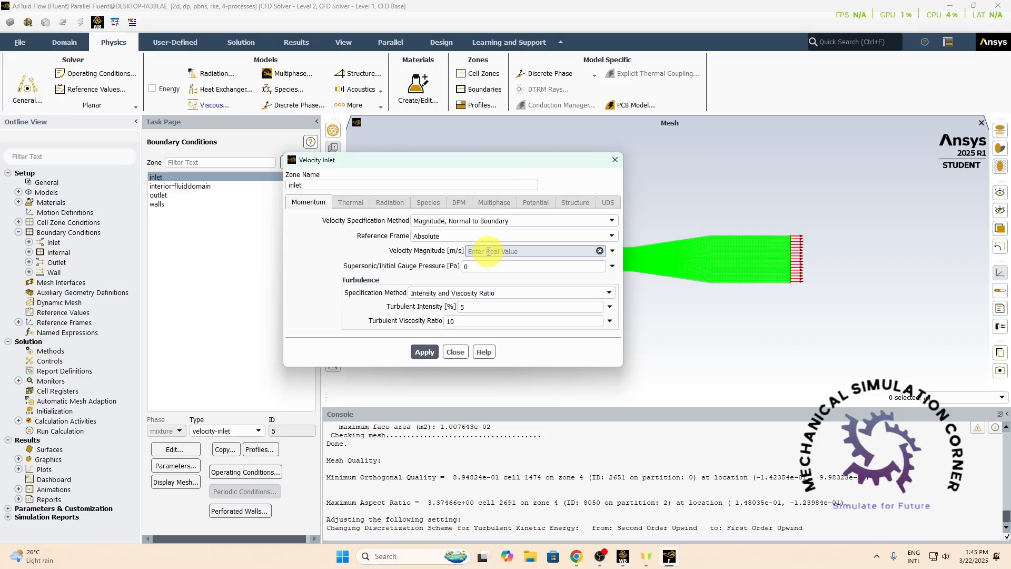
text(0.5)
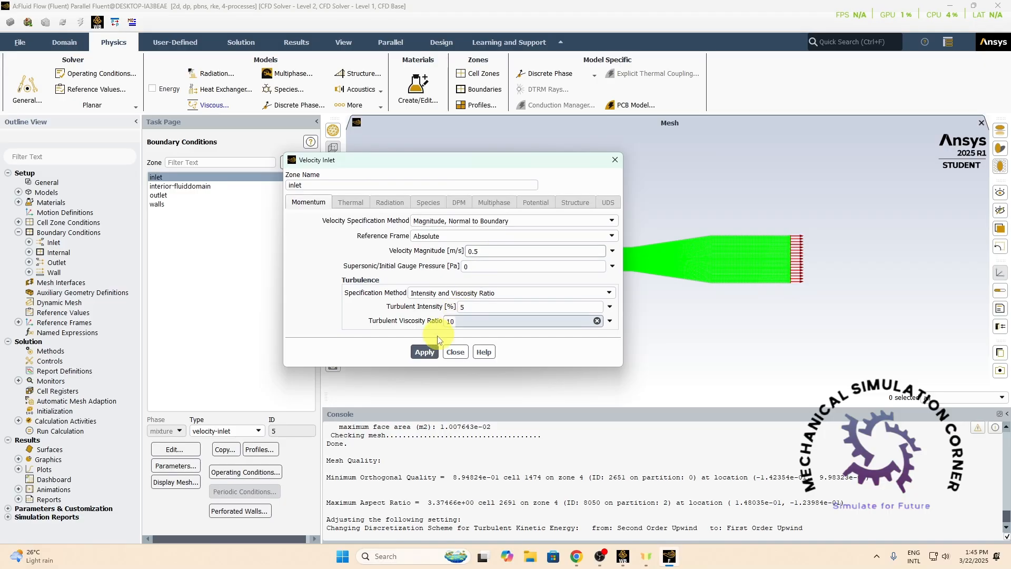
click(433, 354)
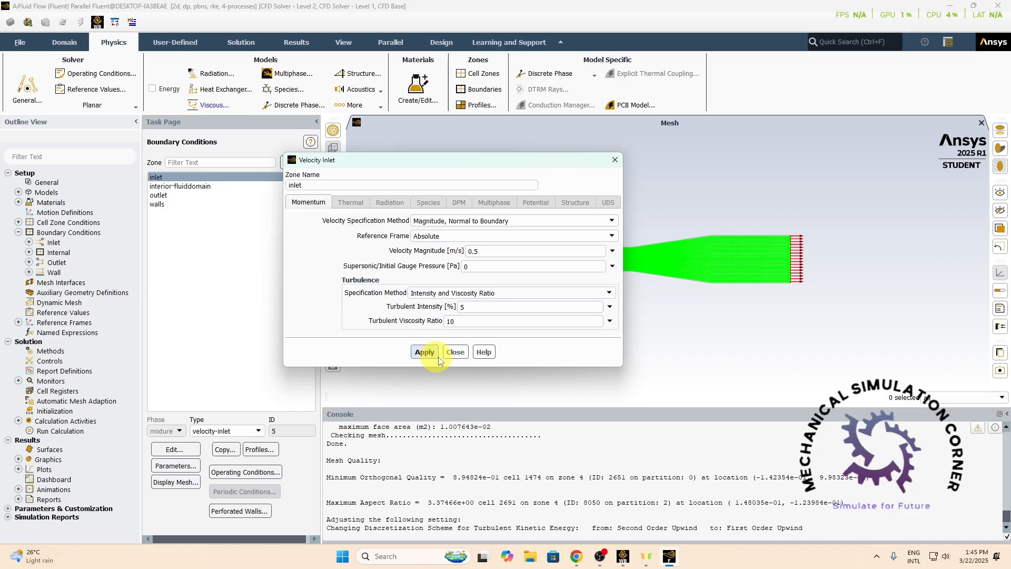
click(455, 354)
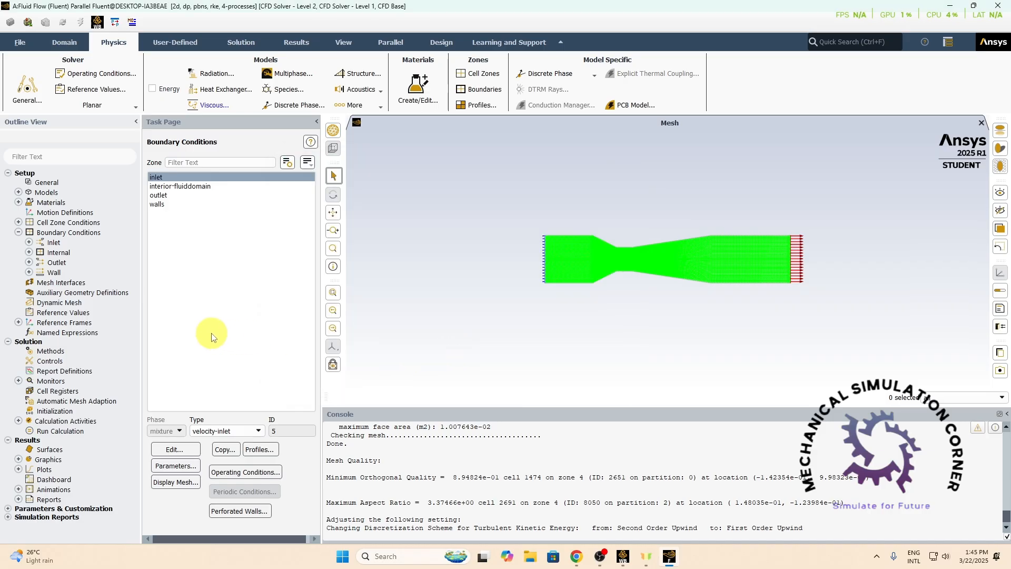
Step: Check the outlet zone's pressure-outlet settings and apply them with the gauge pressure kept at 0 Pa
click(174, 195)
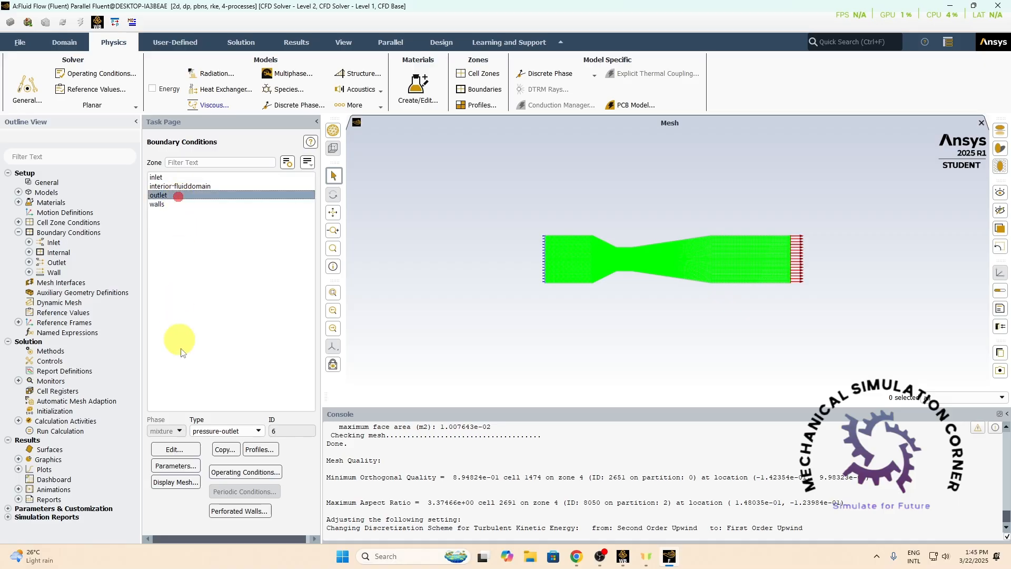
click(187, 450)
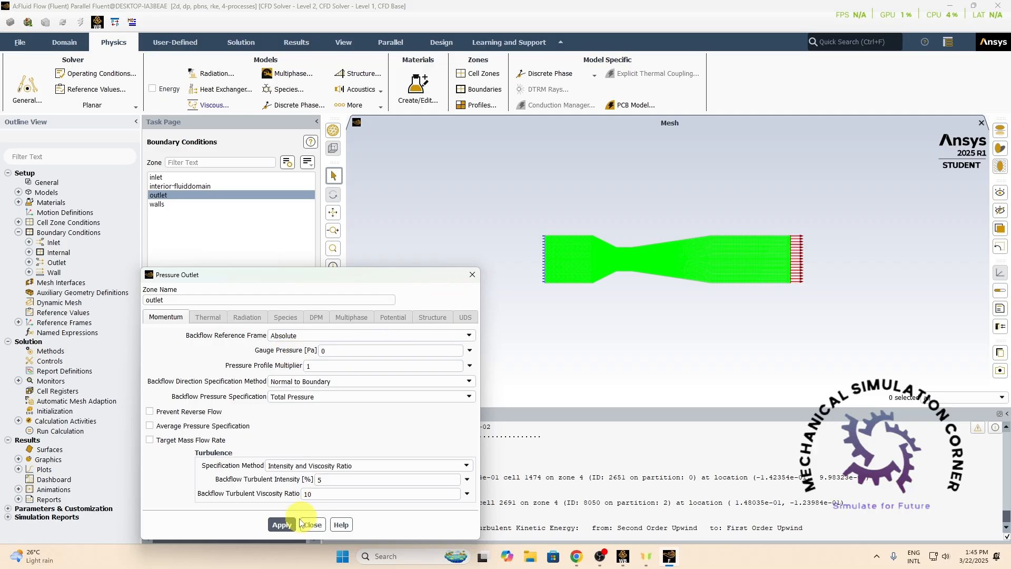
click(281, 524)
click(313, 525)
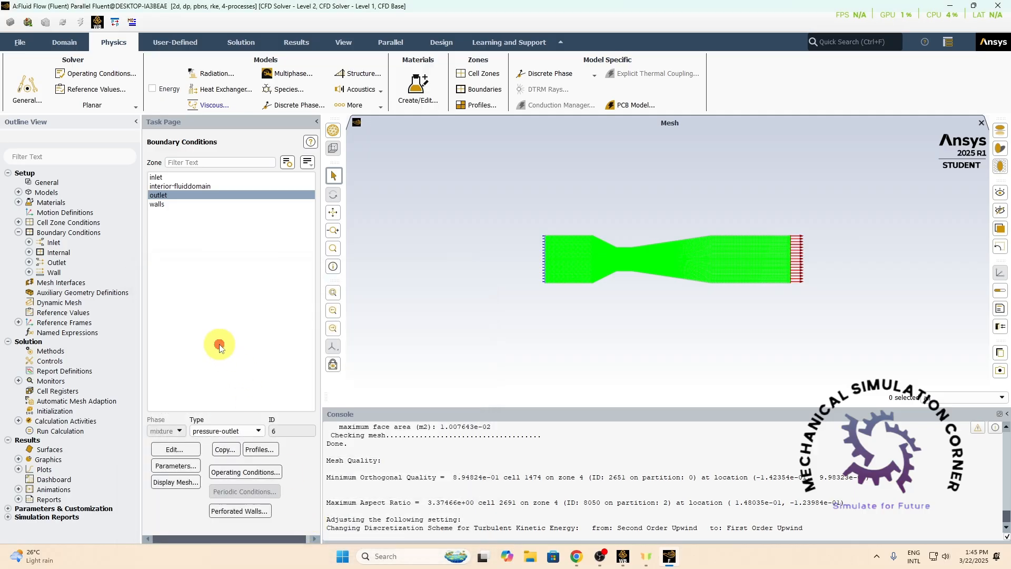
click(18, 233)
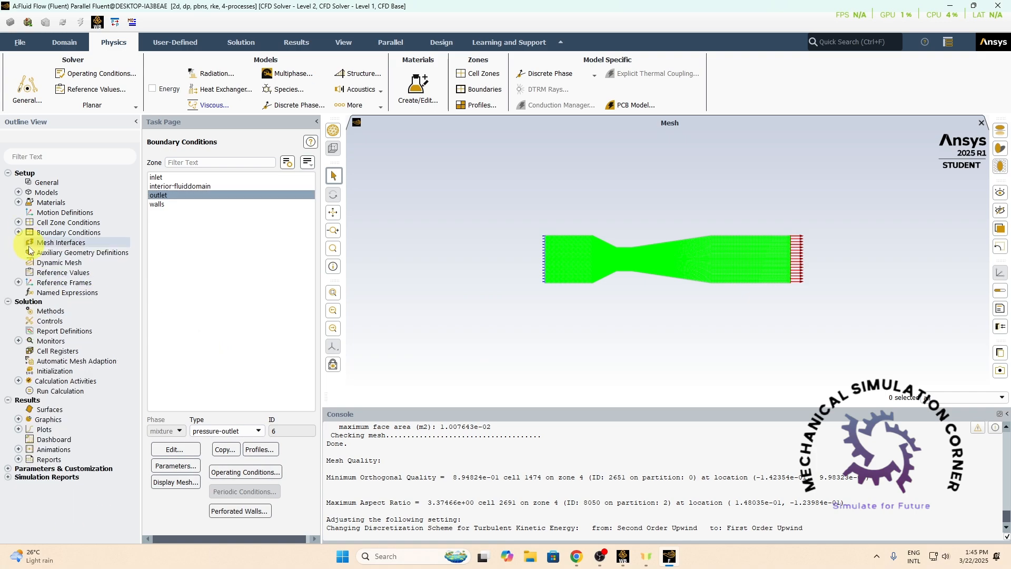
Step: Bring up the solution methods and review the alternatives for the pressure-velocity coupling scheme and the pressure discretization, keeping Coupled and Second Order
click(40, 311)
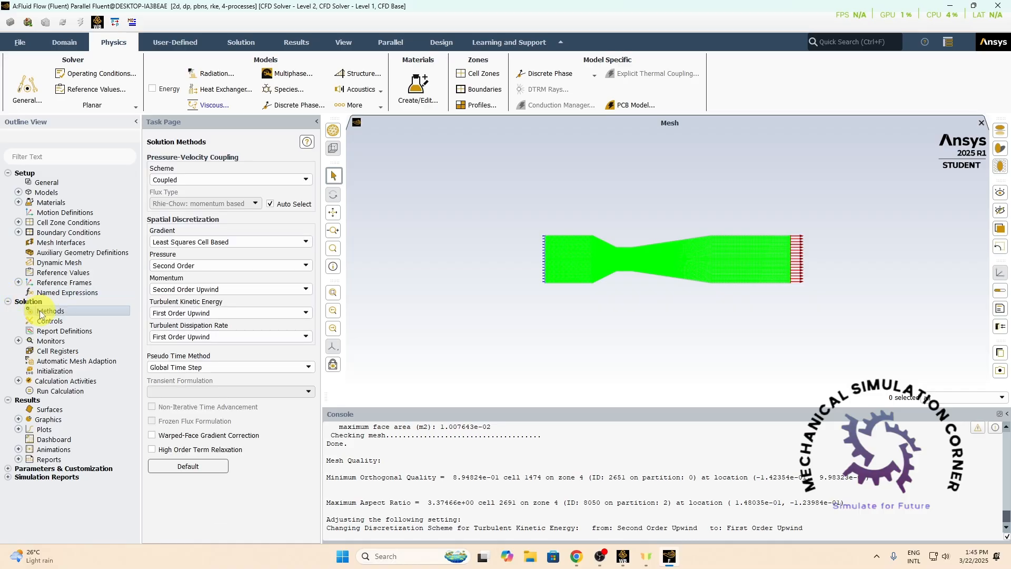
click(199, 181)
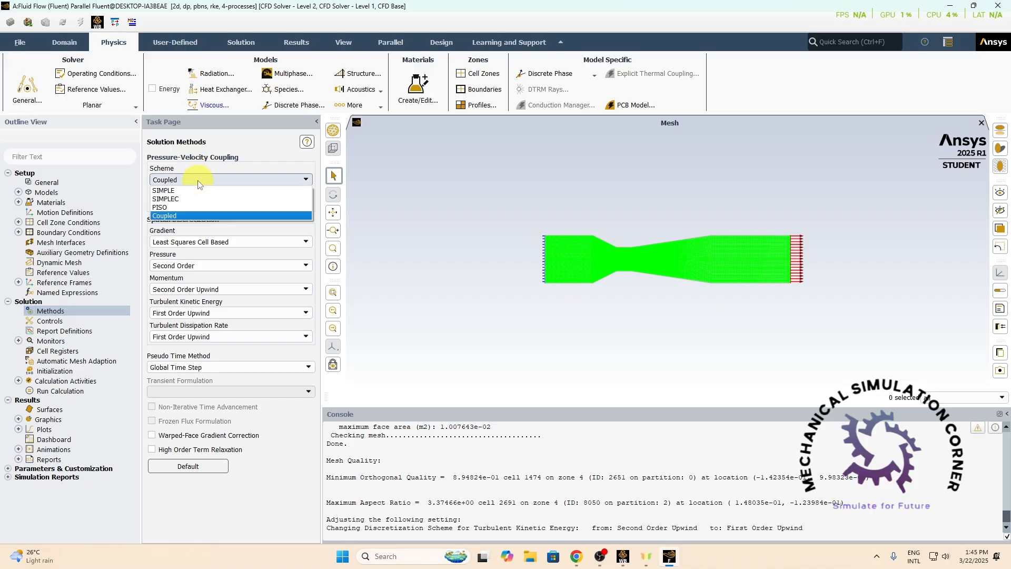
click(199, 182)
click(199, 182)
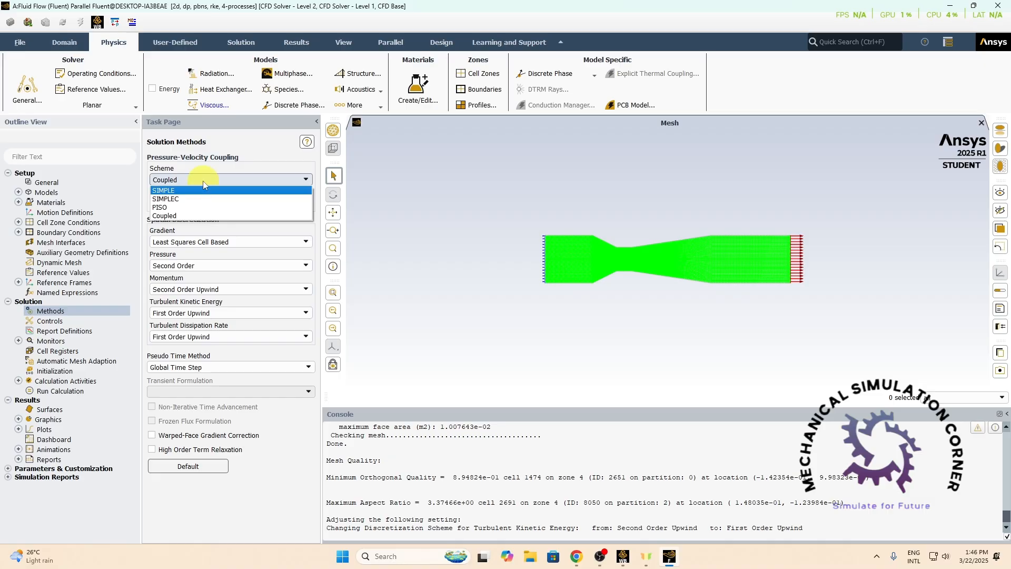
click(205, 183)
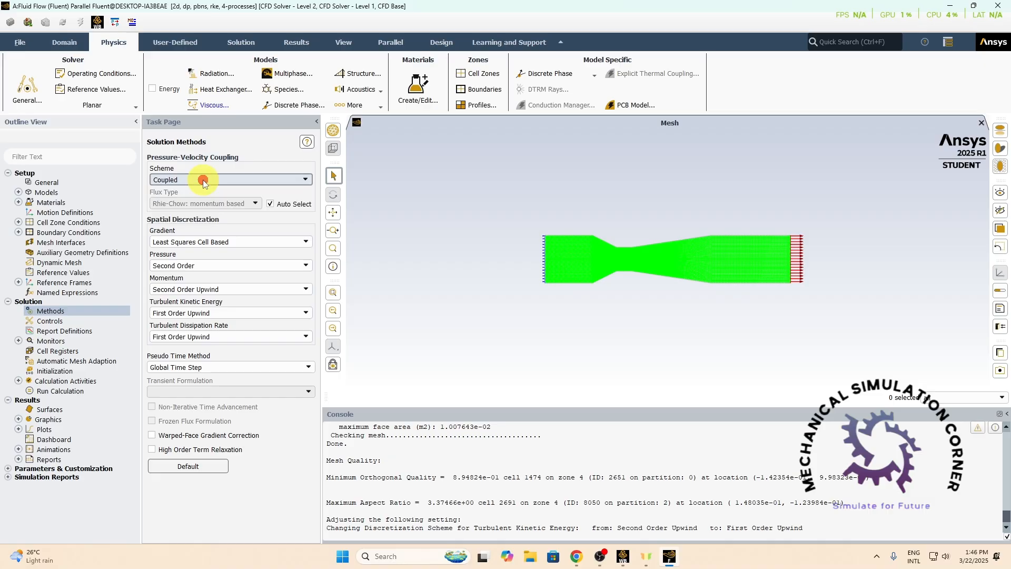
click(206, 268)
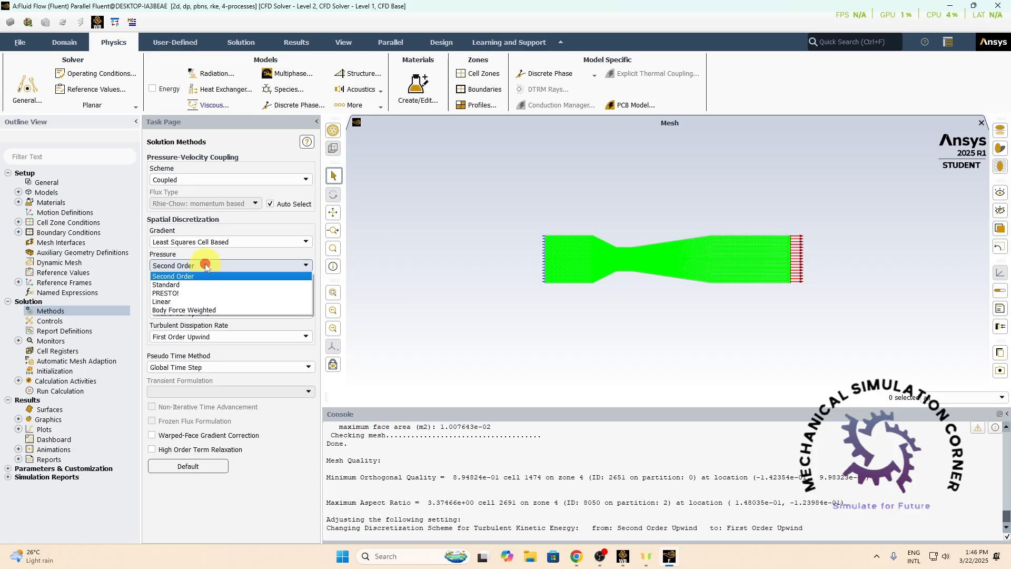
click(205, 265)
Step: Set turbulent kinetic energy and turbulent dissipation rate to Second Order Upwind, and review the relaxation factors in the solution controls
click(211, 313)
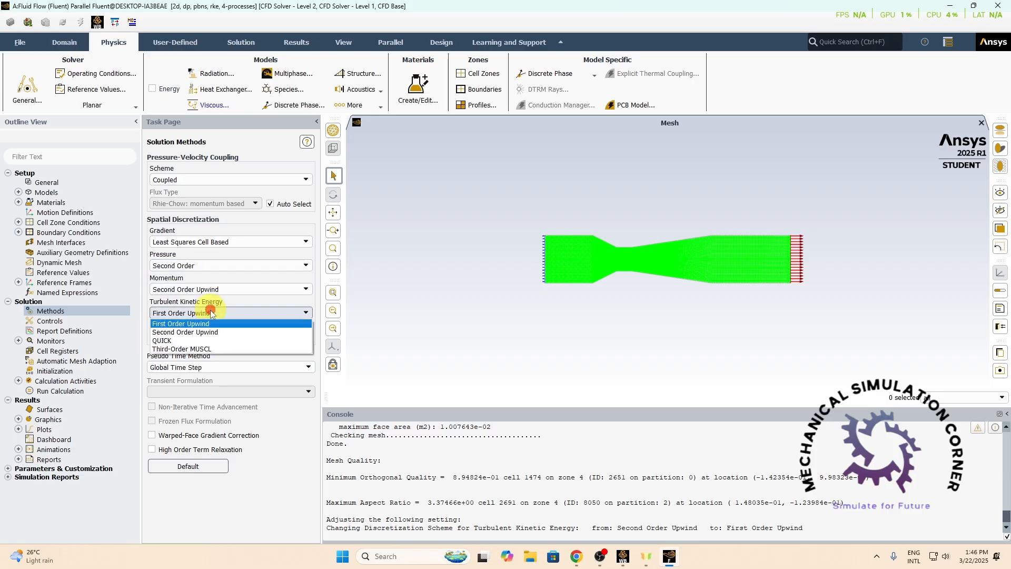
click(211, 331)
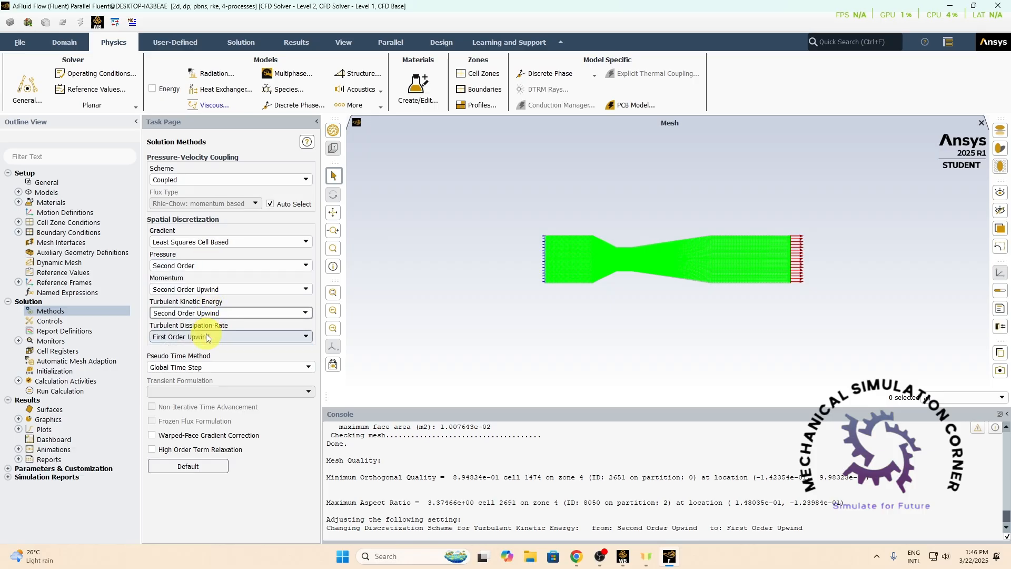
click(206, 338)
click(208, 356)
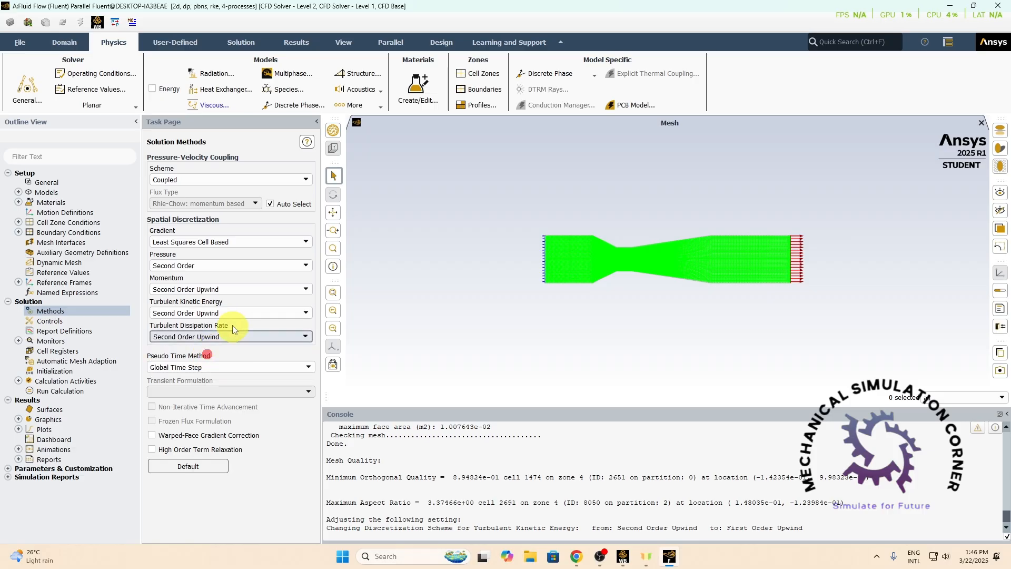
click(274, 511)
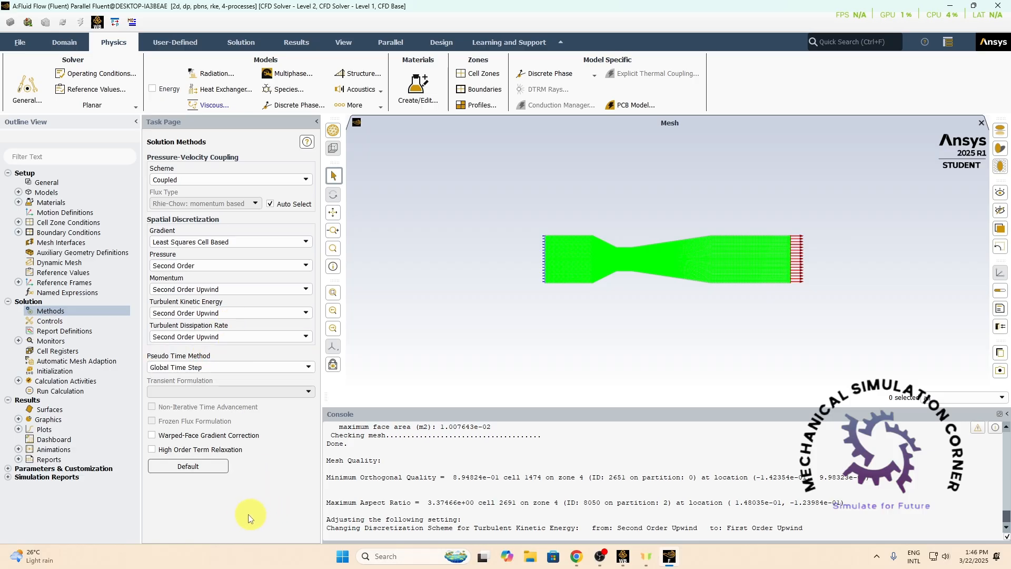
click(55, 326)
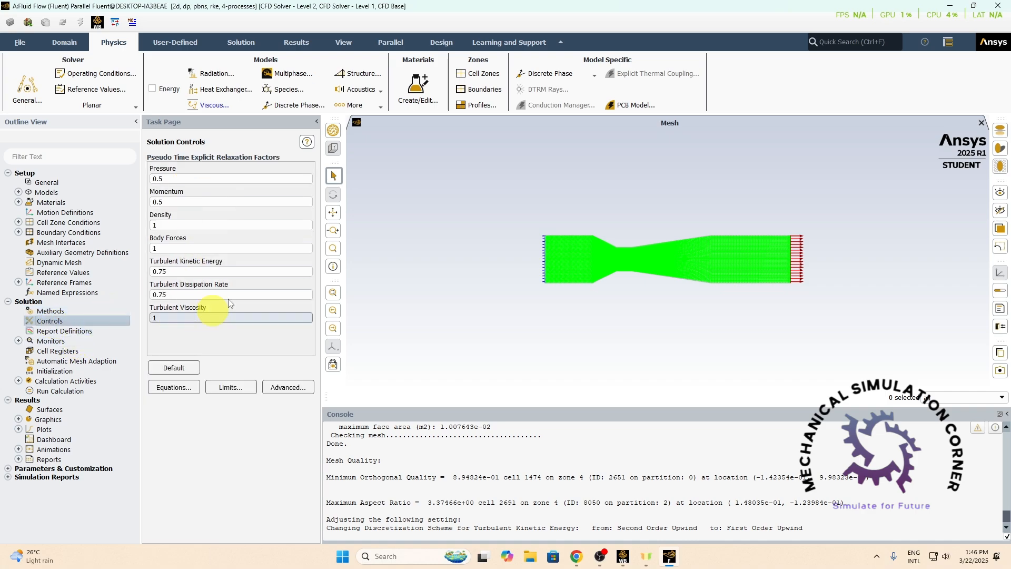
click(211, 455)
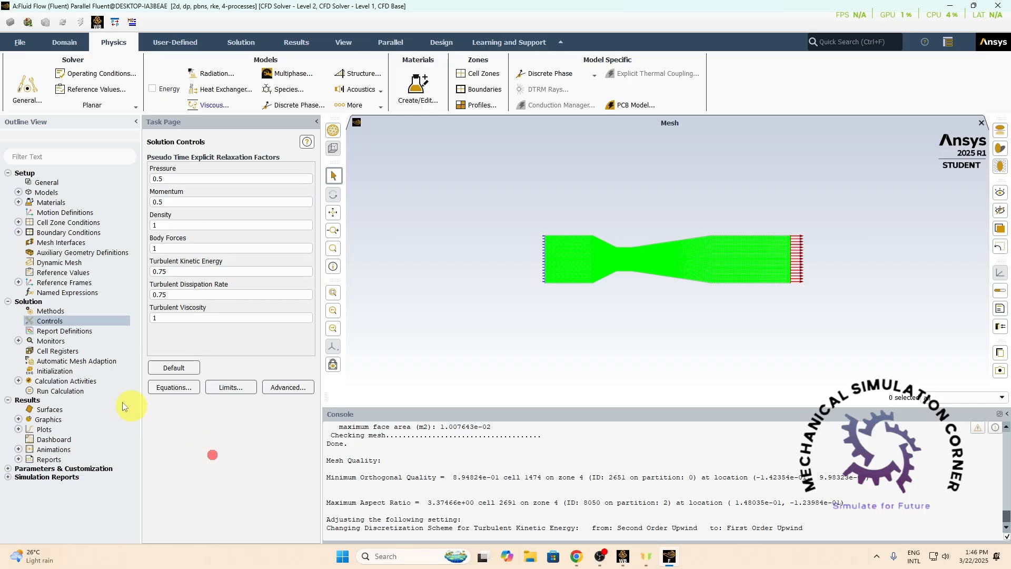
Step: Set the absolute convergence criteria of the continuity, x-velocity, y-velocity, k and epsilon residuals to 1e-6 and accept them
click(19, 340)
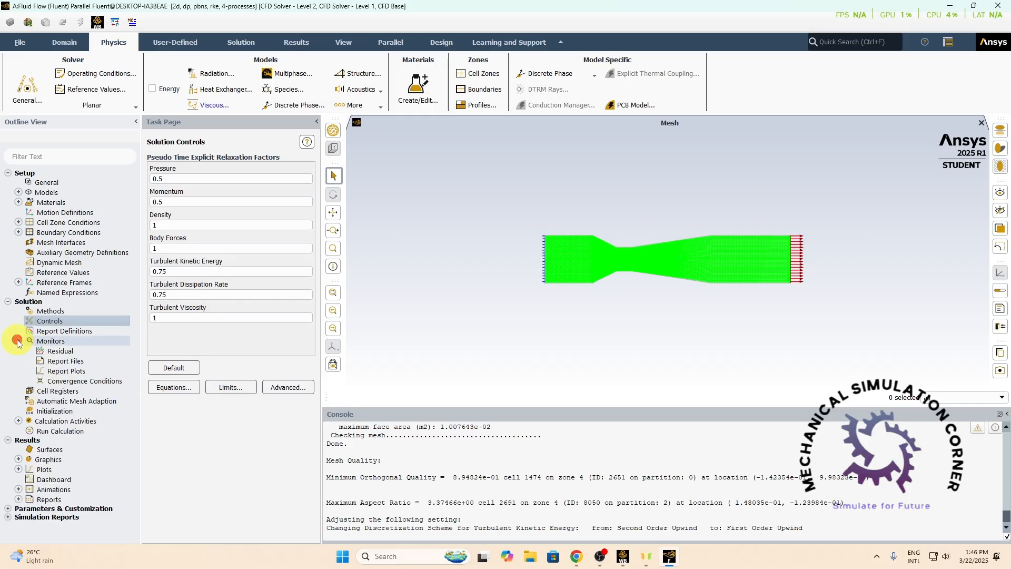
double_click(59, 352)
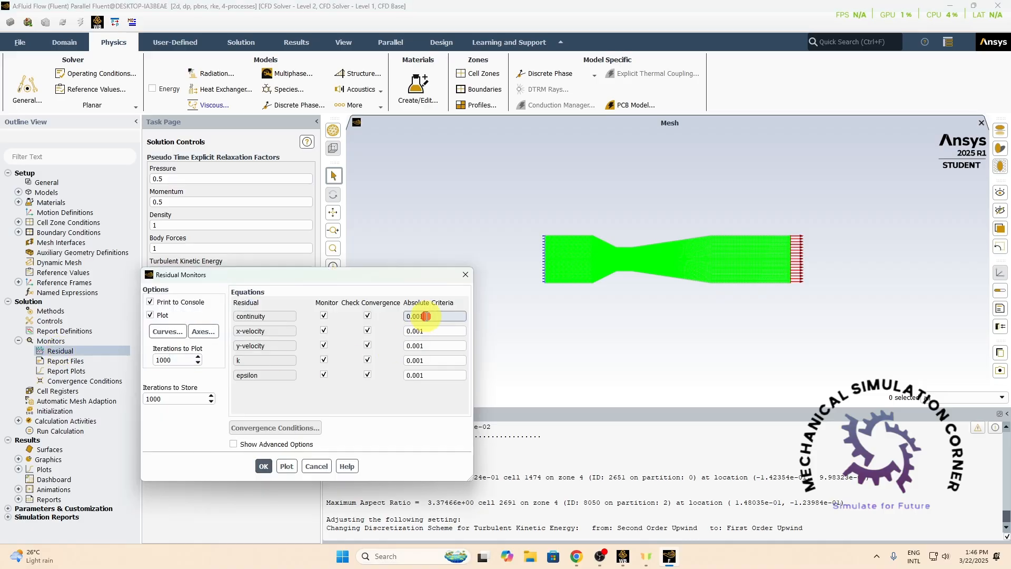
drag(427, 316, 402, 320)
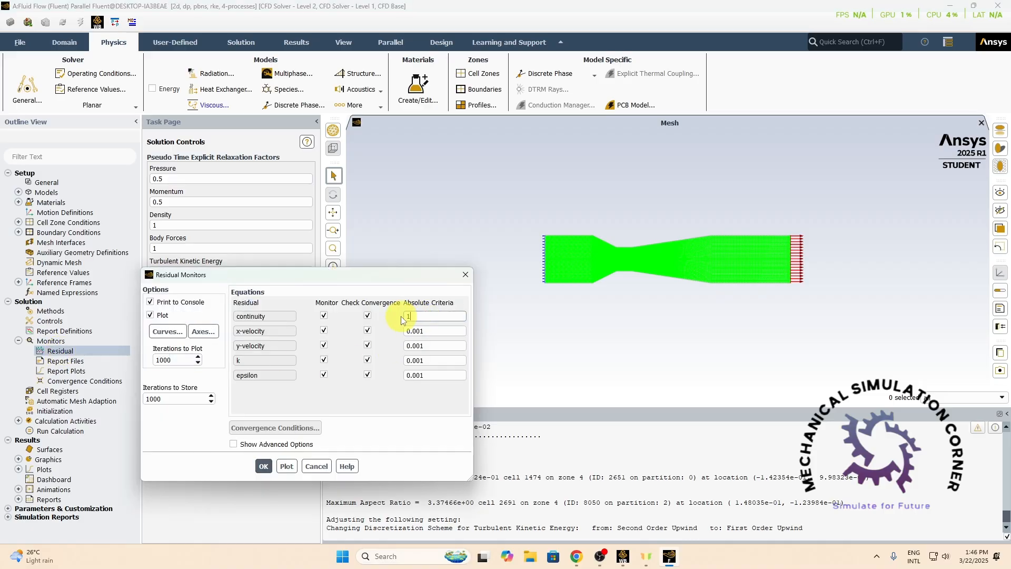
text(1e-)
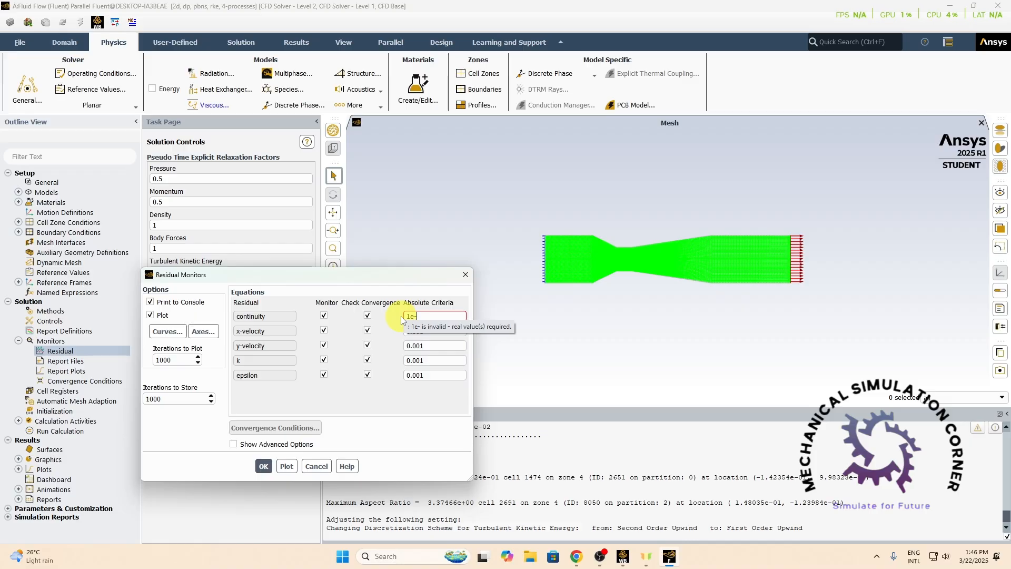
text(6)
click(434, 315)
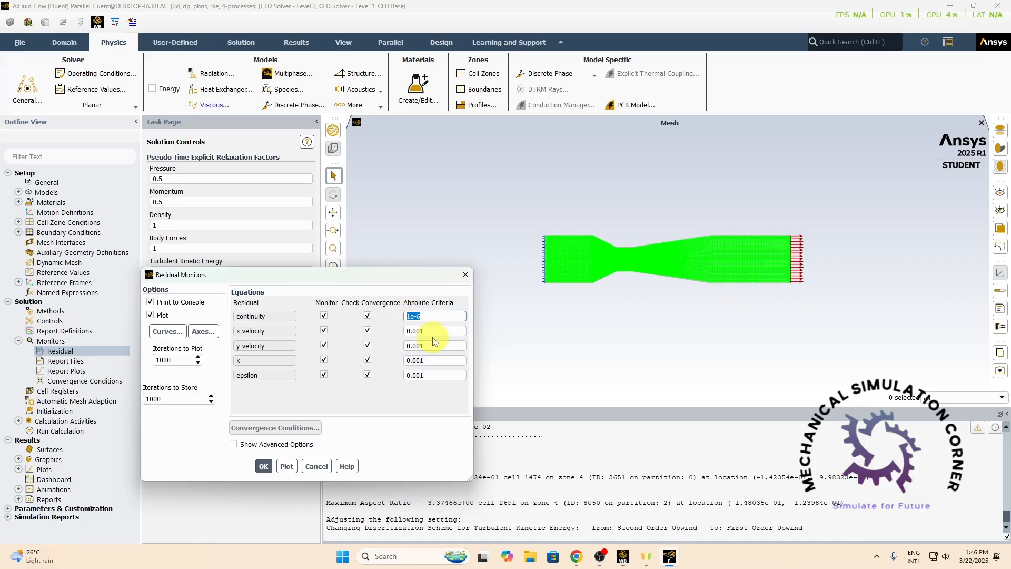
drag(433, 331, 408, 375)
text(1e-61e-61e-6)
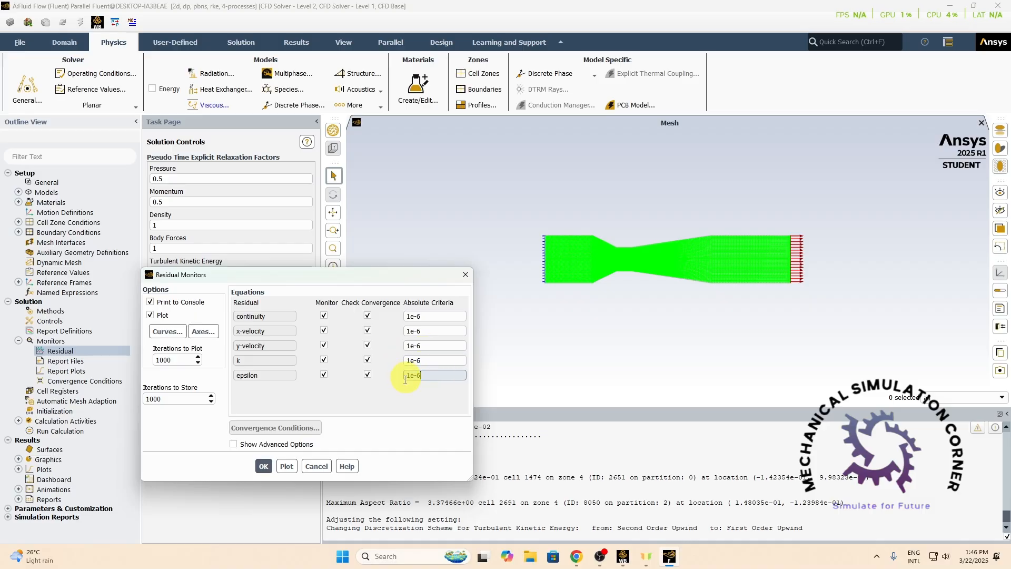
click(263, 466)
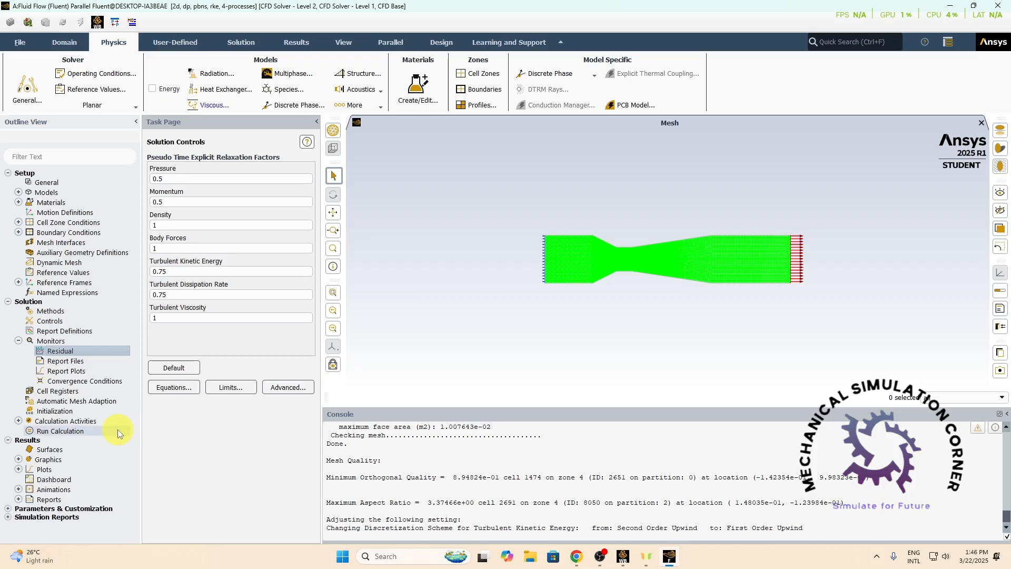
click(18, 342)
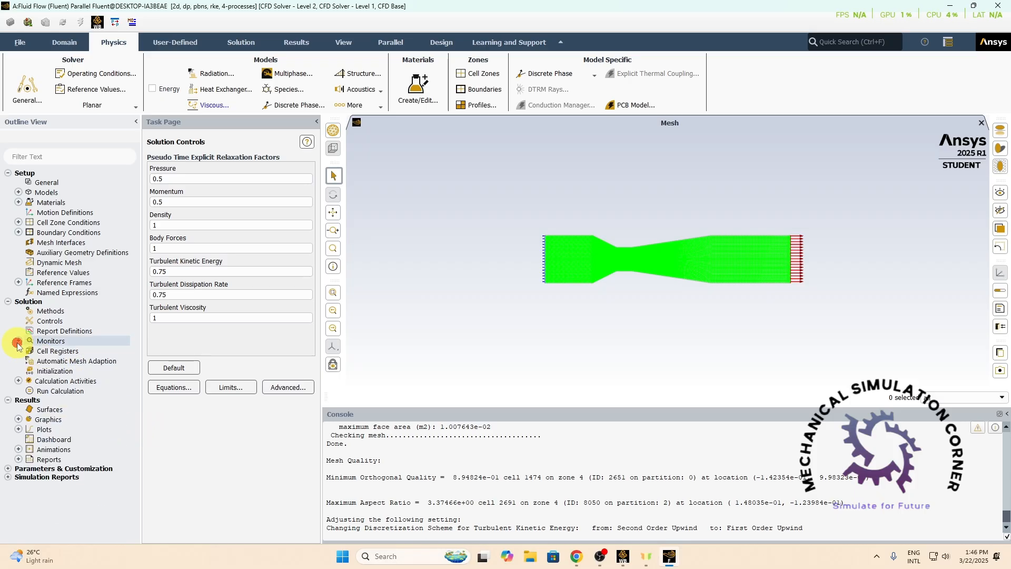
Step: Initialize the solution with Standard Initialization, computing the initial values from the inlet
click(53, 371)
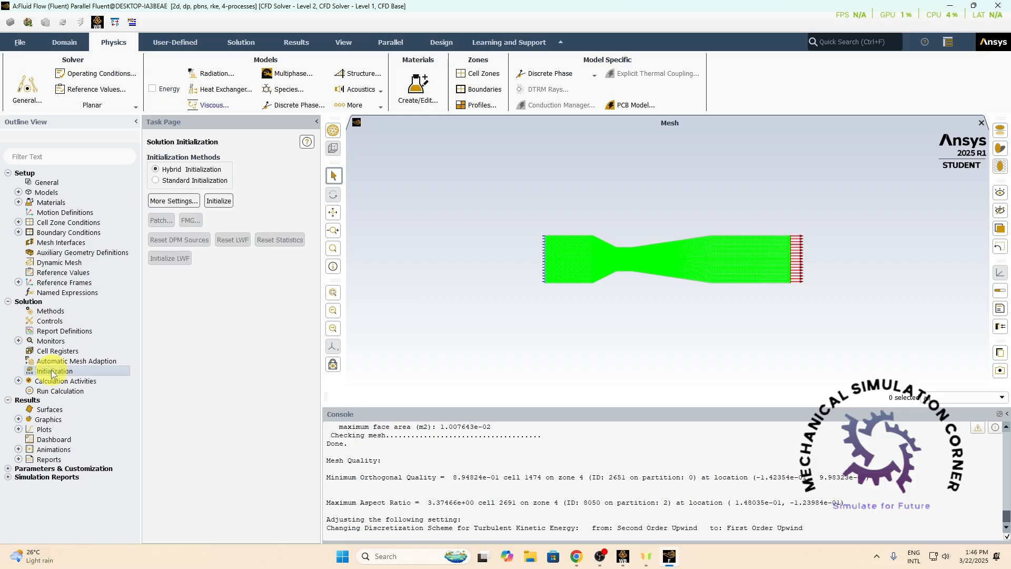
click(156, 181)
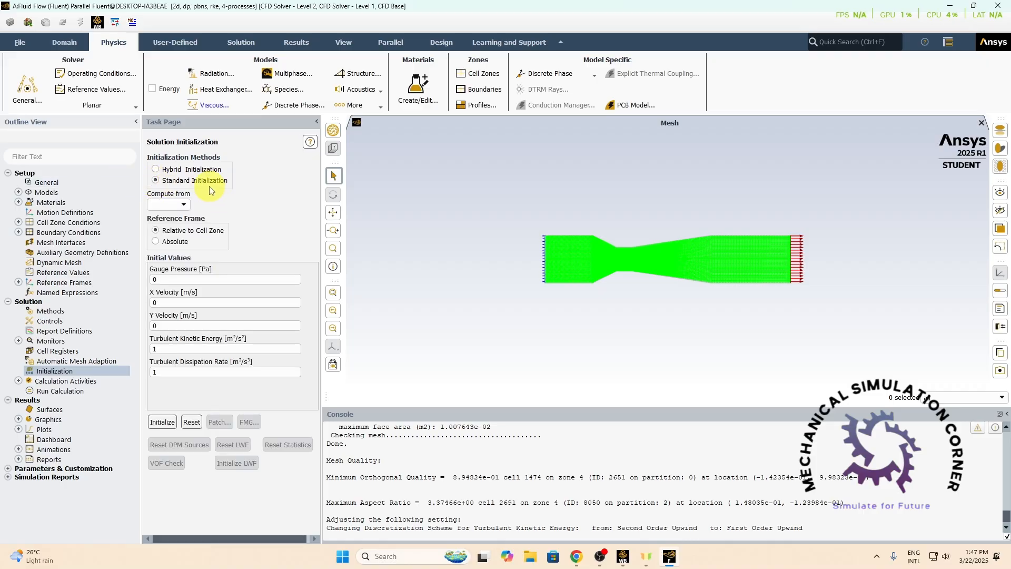
click(173, 205)
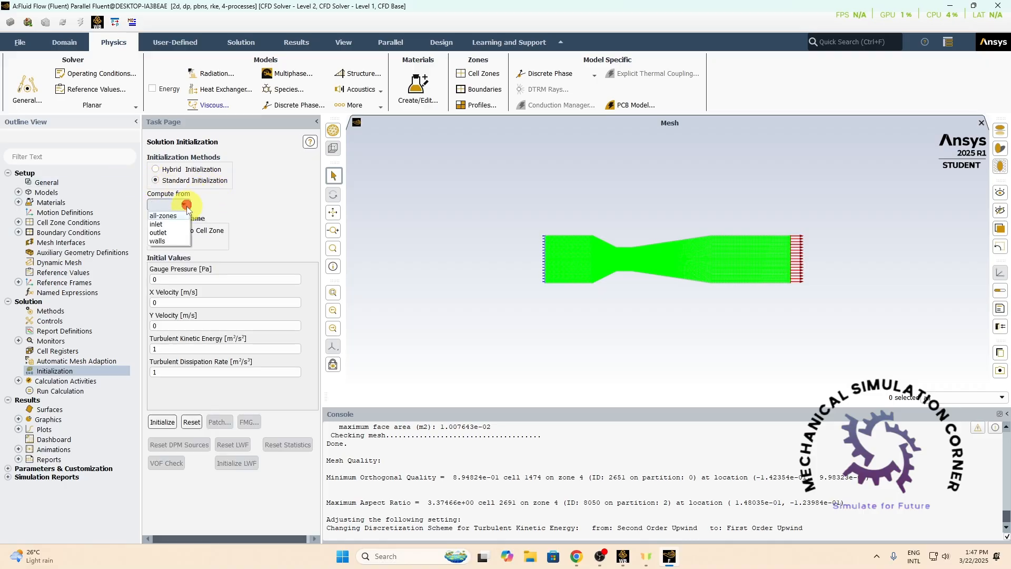
click(172, 228)
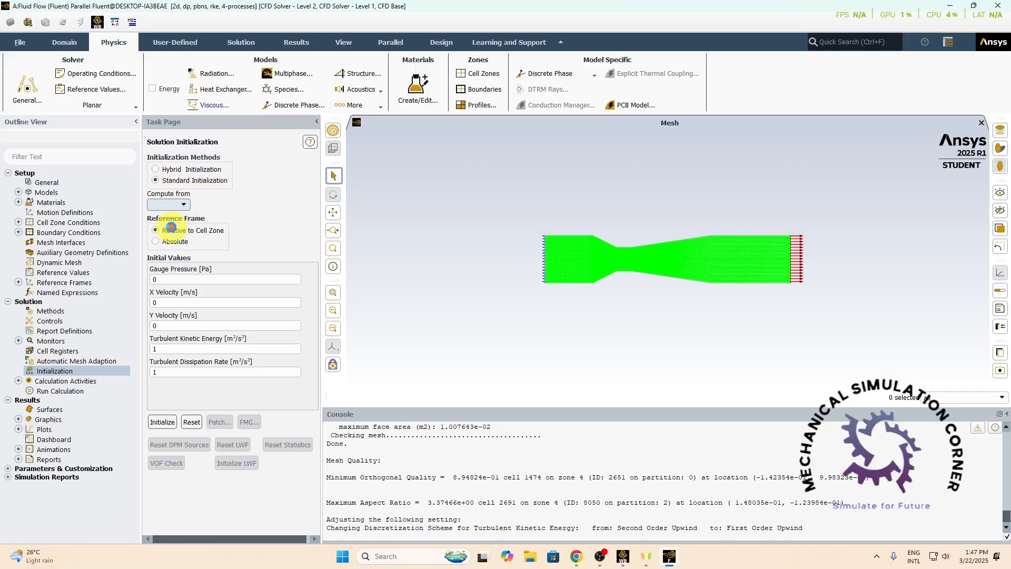
click(167, 422)
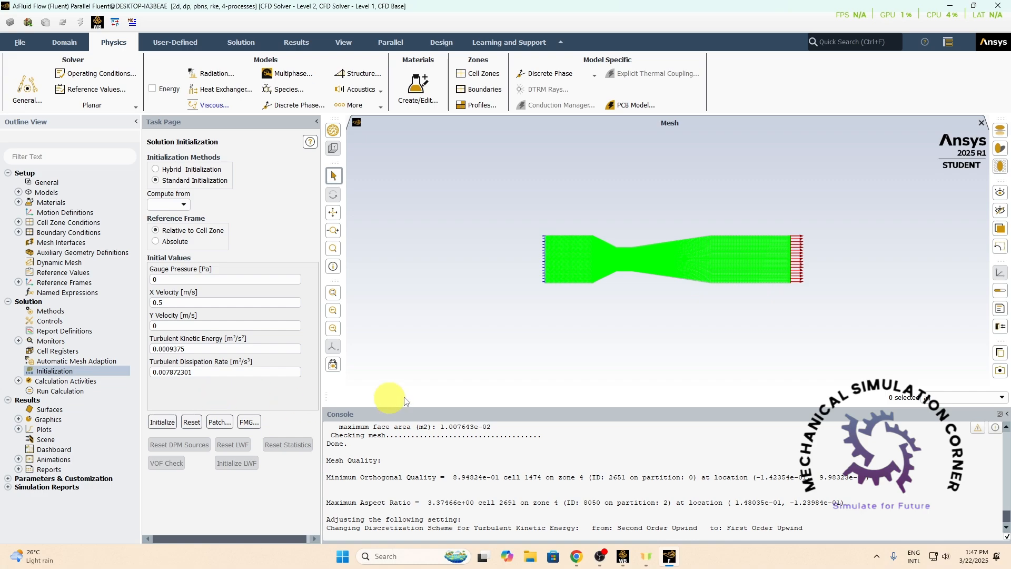
scroll(605, 258, up, 1)
scroll(600, 259, up, 4)
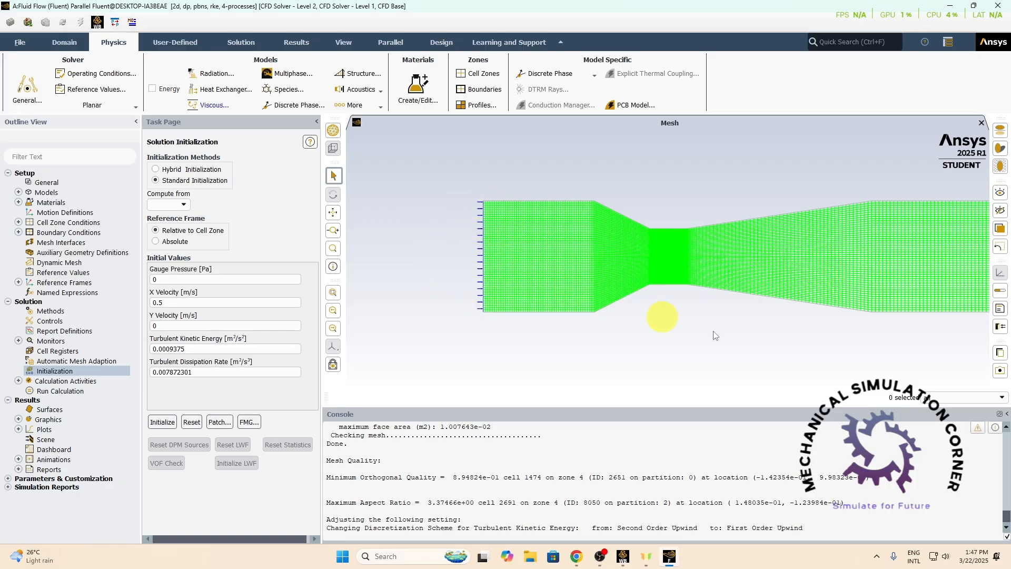
scroll(824, 356, down, 4)
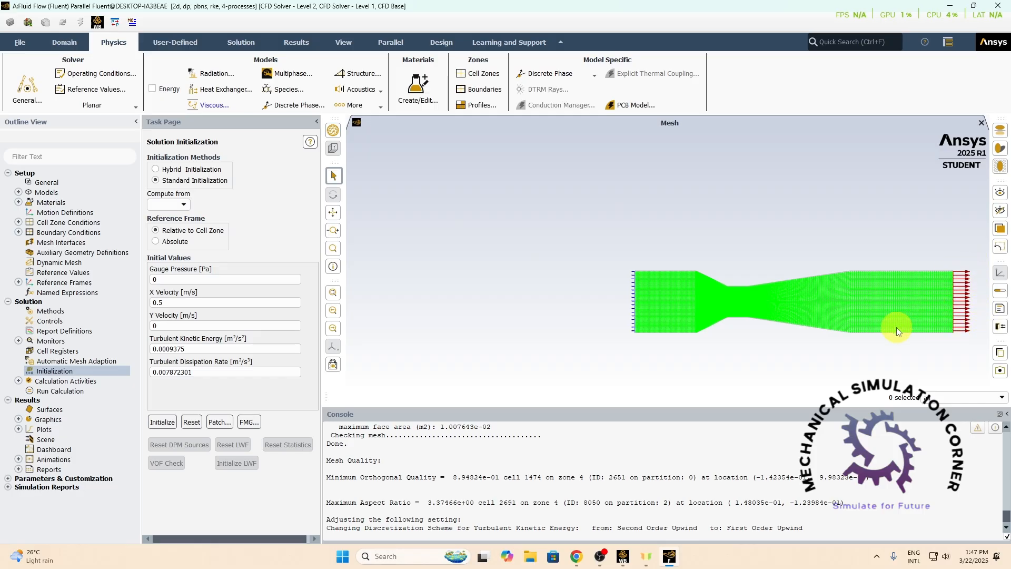
middle_drag(862, 337, 841, 335)
scroll(843, 337, up, 3)
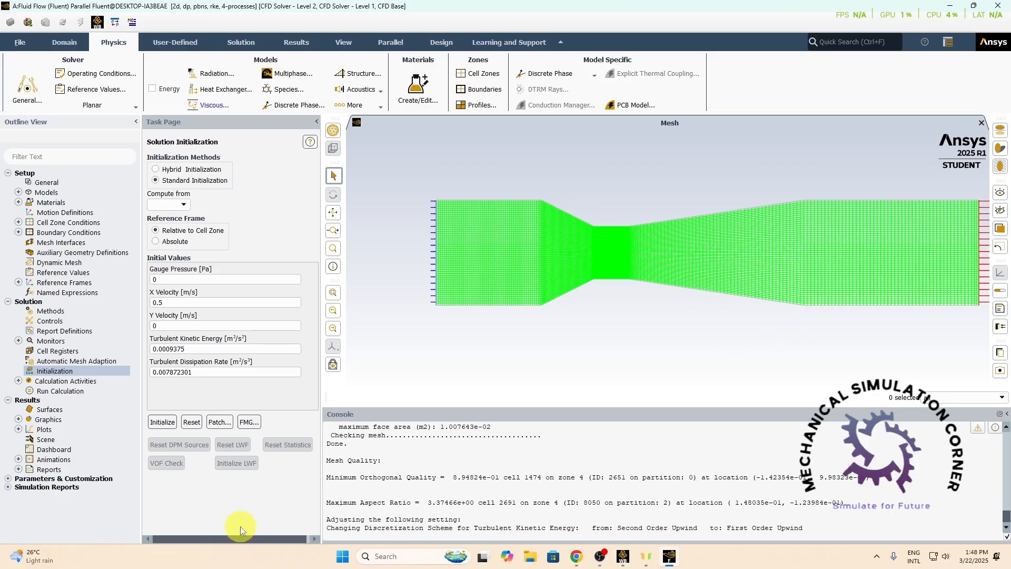
Step: Set the number of iterations to 1000 and run the calculation
click(82, 394)
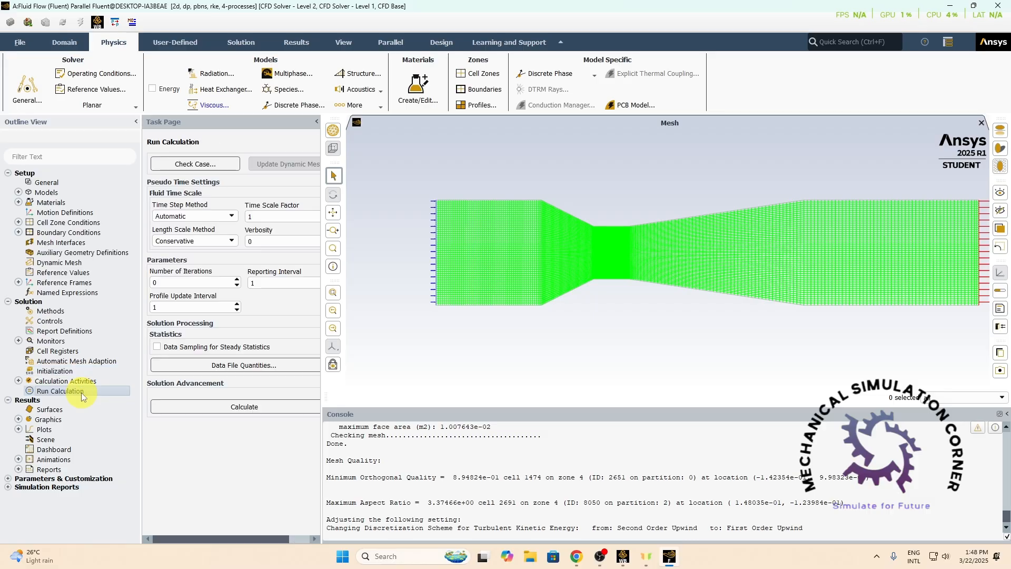
double_click(163, 282)
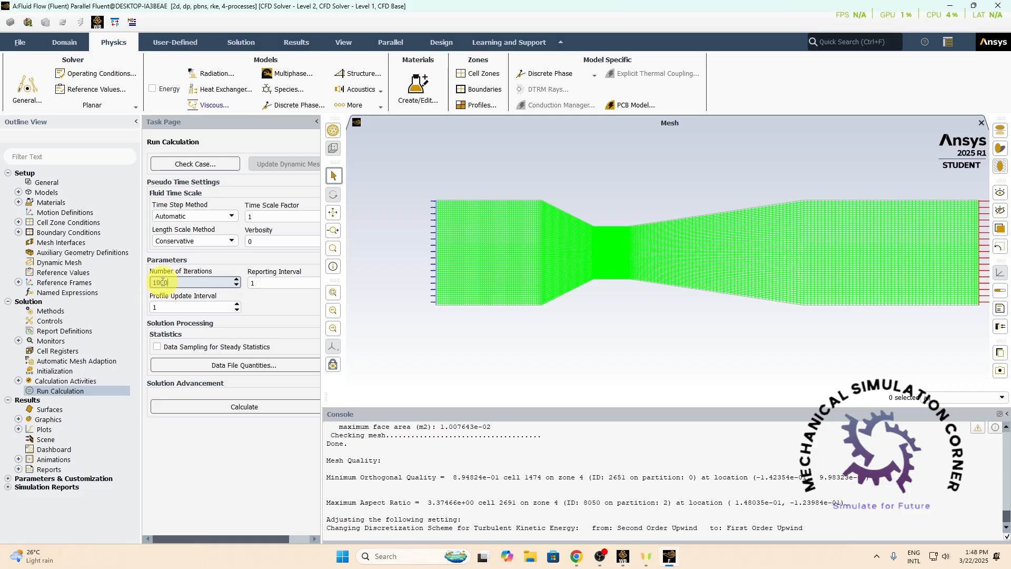
click(198, 449)
click(241, 408)
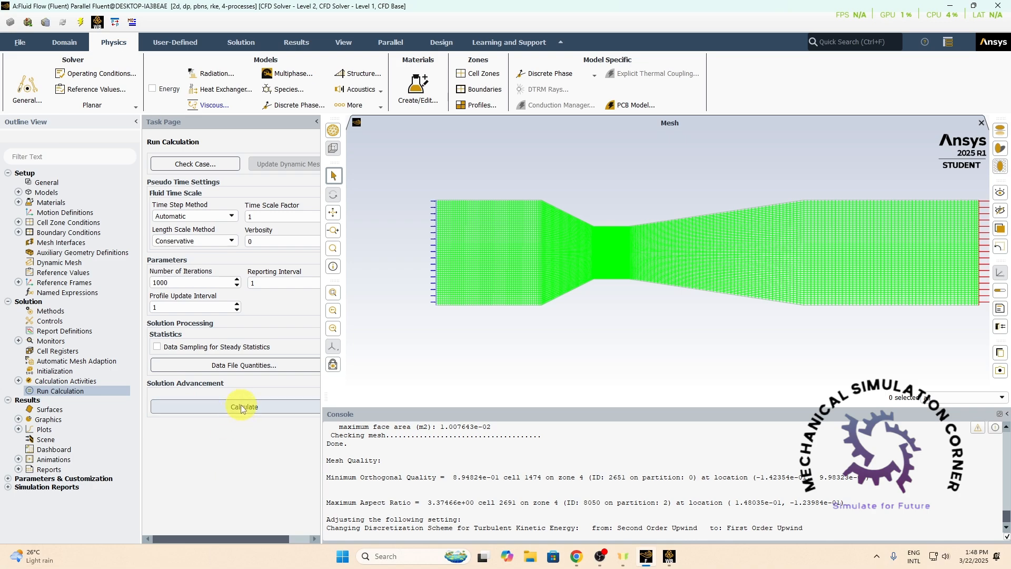
click(244, 406)
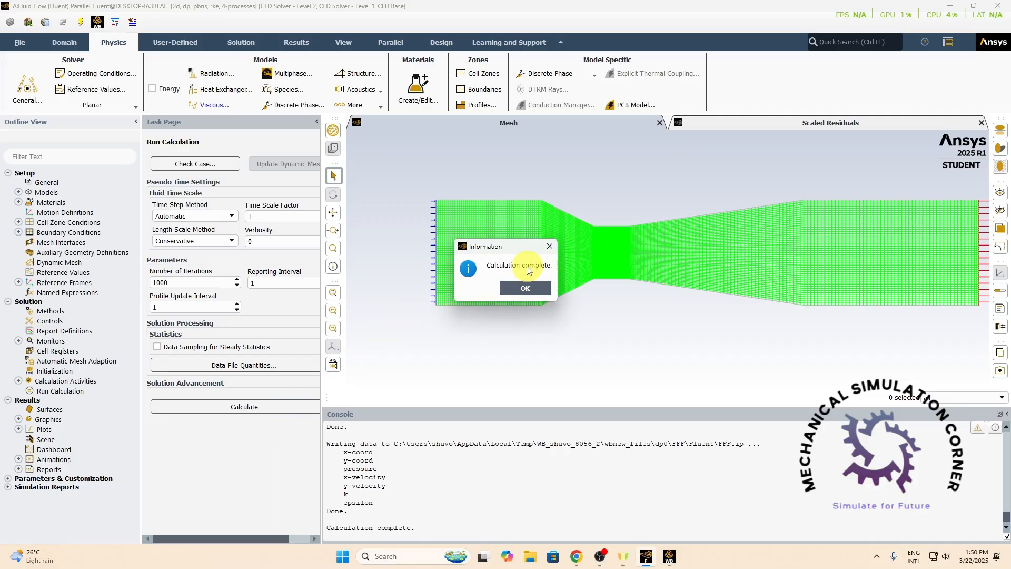
Step: Dismiss the notice that the calculation has ended
click(524, 287)
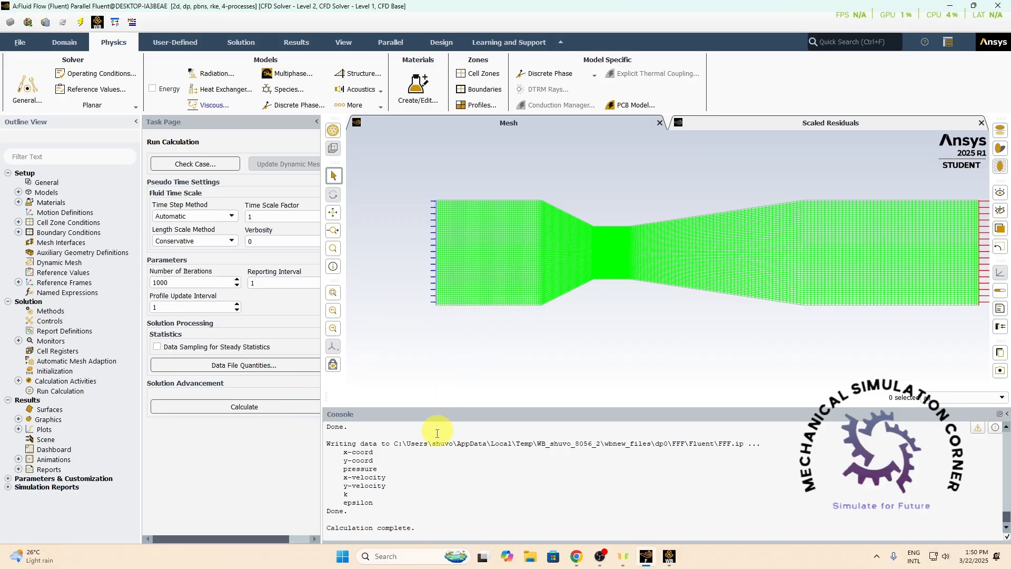
scroll(427, 458, down, 1)
click(209, 490)
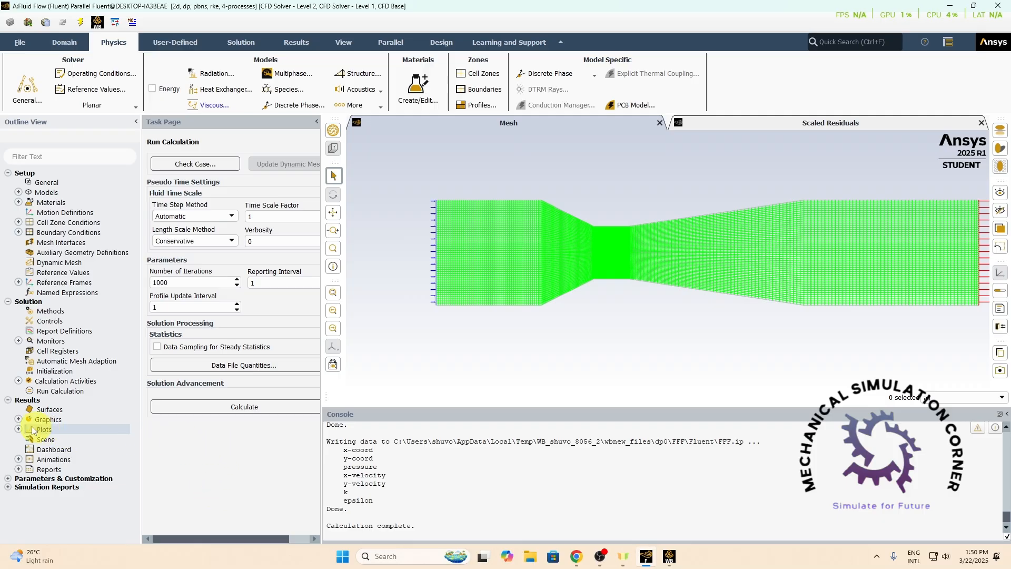
click(18, 420)
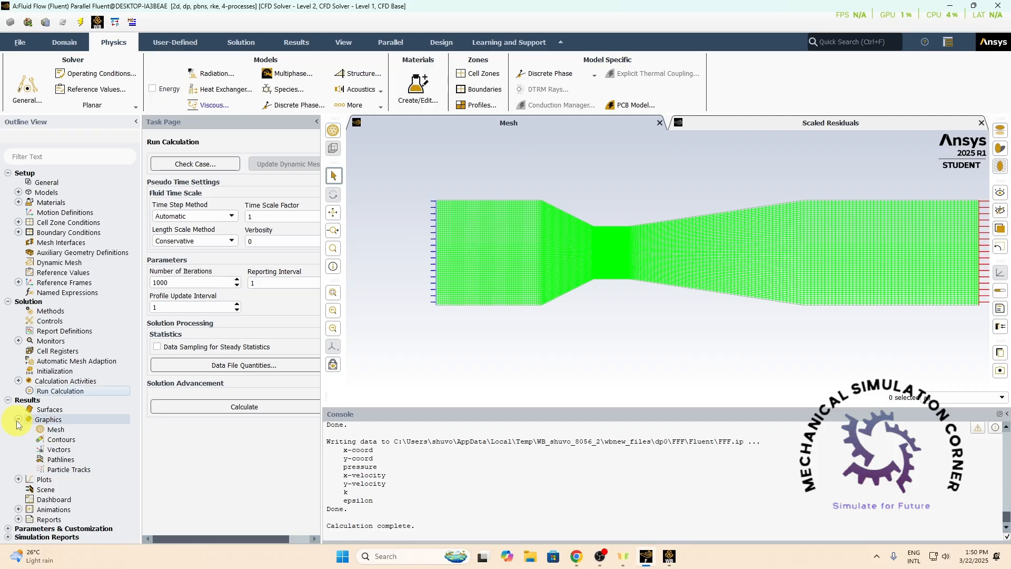
click(18, 419)
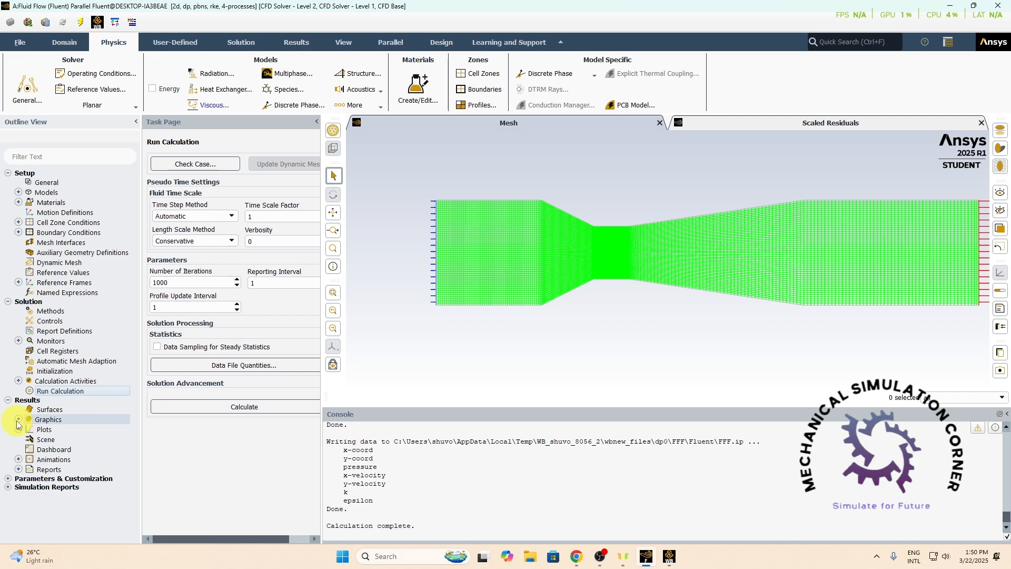
Step: Create a line surface named pressureline from x0 = 0, y0 = 0 to x1 = 150 m, y1 = 0
click(44, 410)
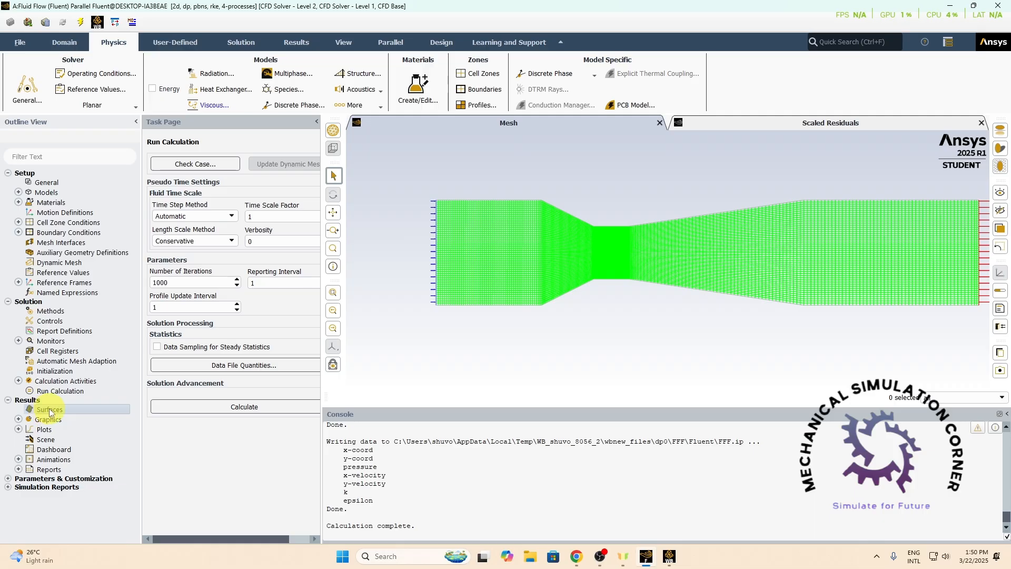
right_click(51, 411)
mouse_move(79, 432)
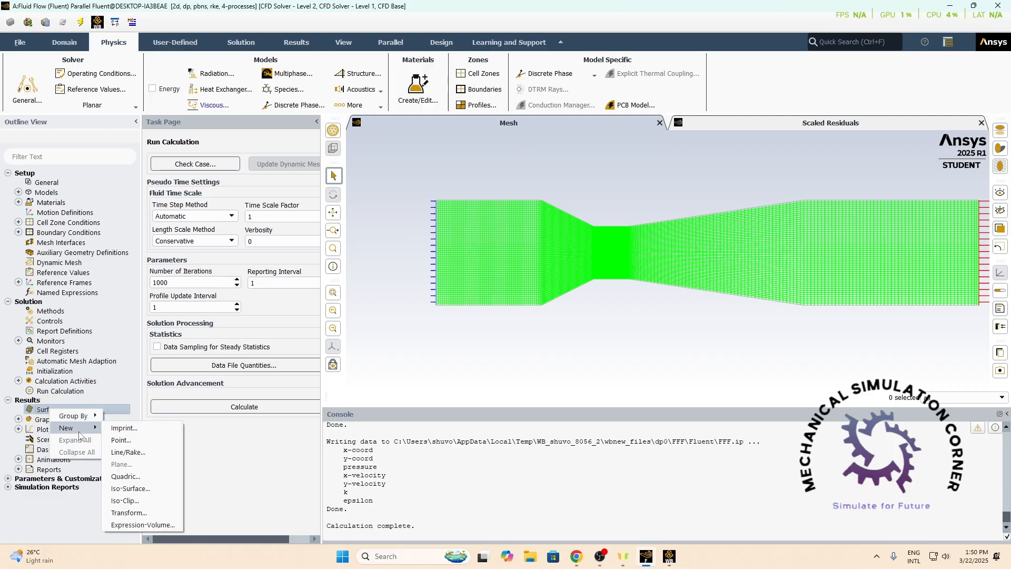
click(128, 453)
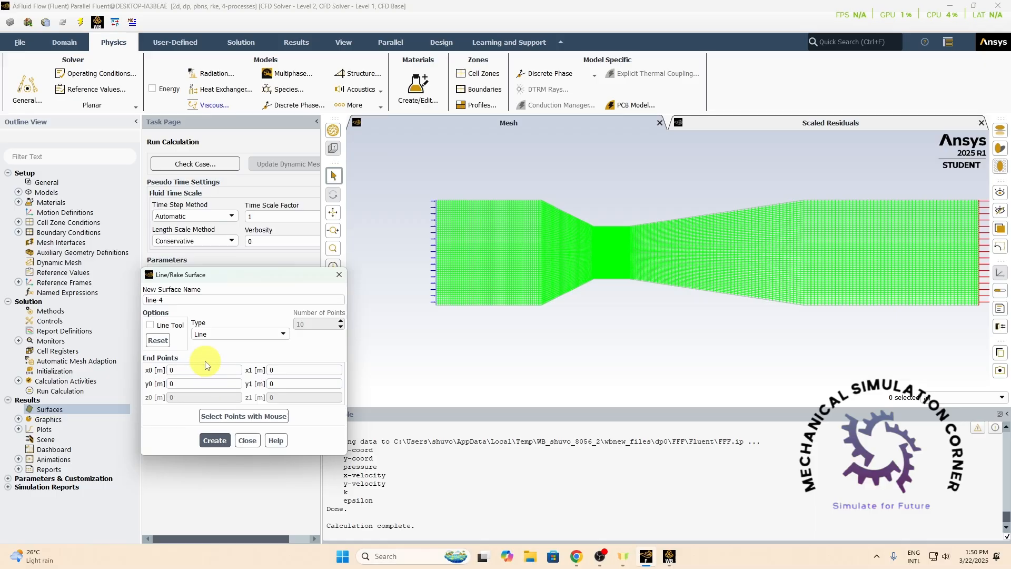
click(187, 300)
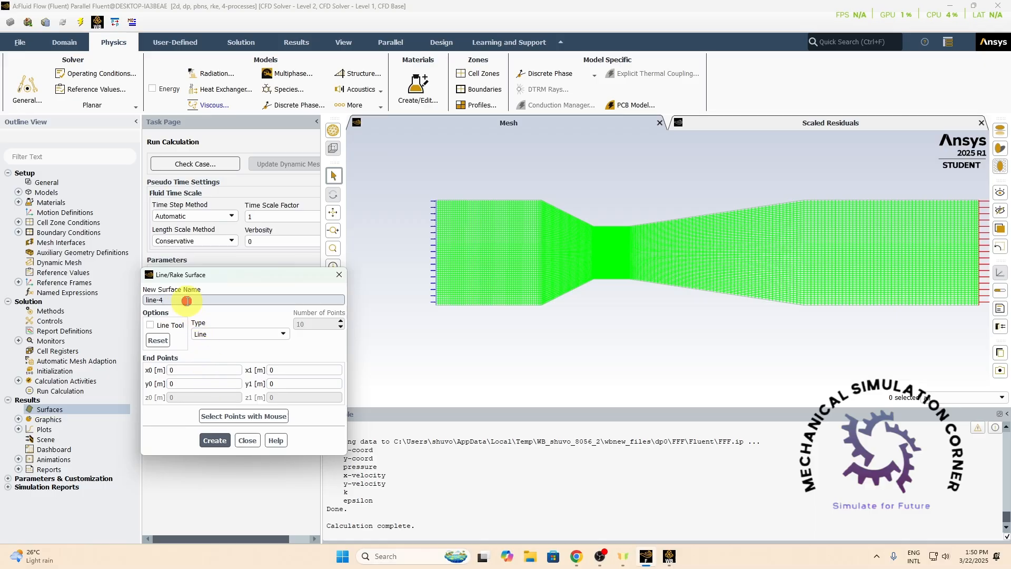
key(BackSpace)
key(BackSpace)
key(BackSpace)
key(BackSpace)
text(pressureline)
click(279, 371)
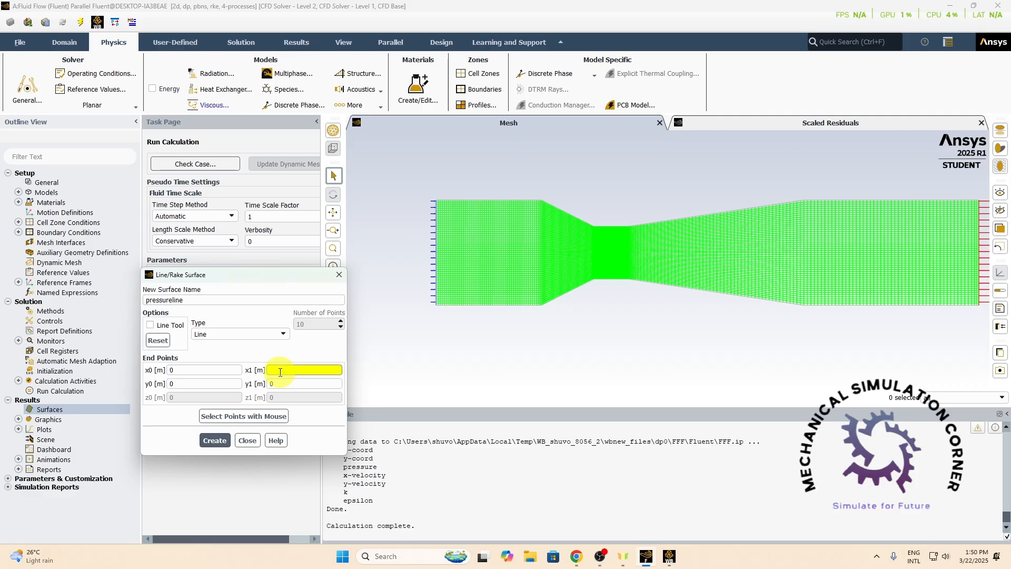
text(150)
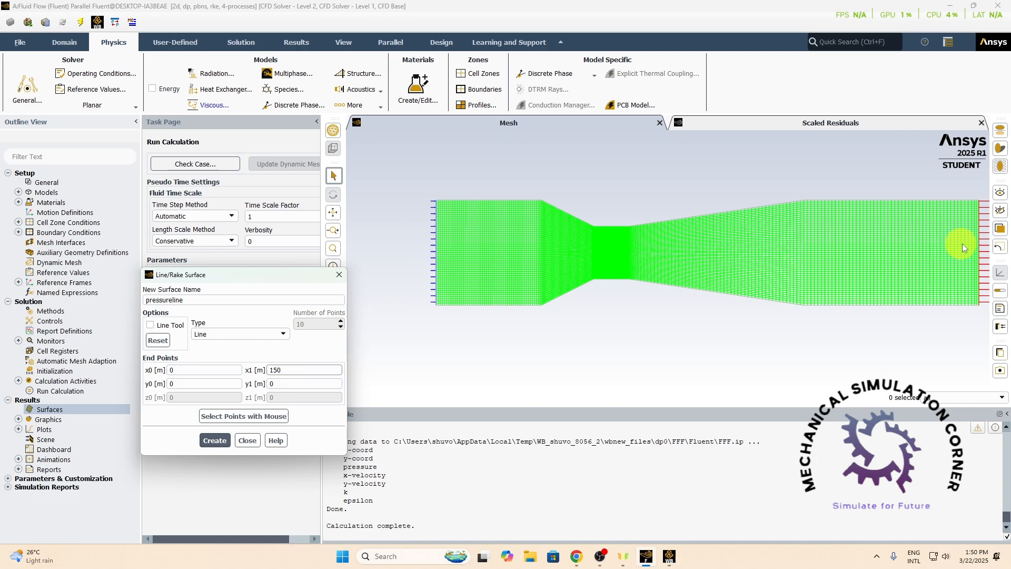
click(215, 442)
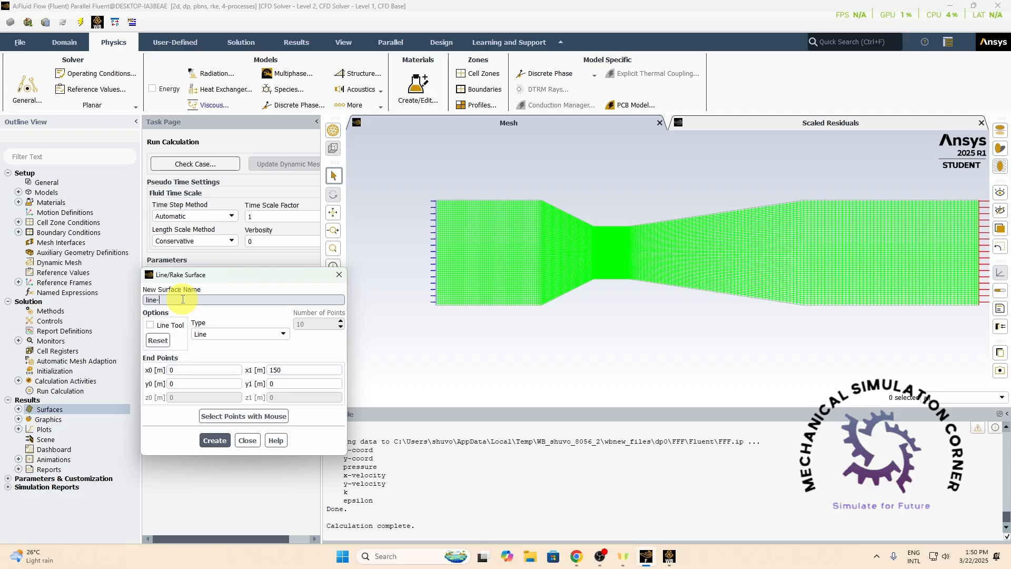
Step: Create a second line surface named velocityline with the same end points, and check that both lines are listed under the result surfaces
key(BackSpace)
key(BackSpace)
key(BackSpace)
key(BackSpace)
key(BackSpace)
text(velocity)
text(line)
click(220, 441)
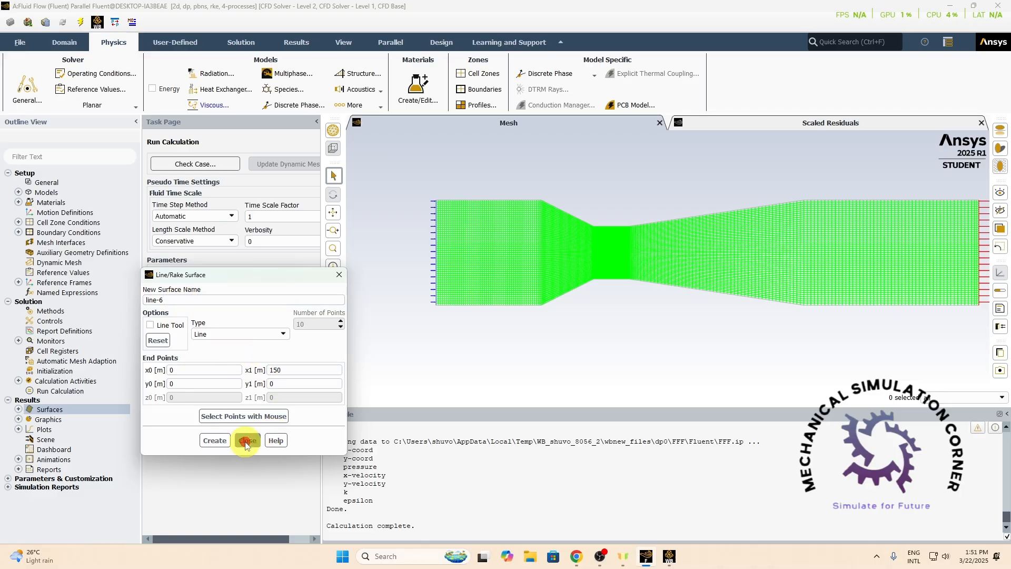
click(246, 441)
click(18, 410)
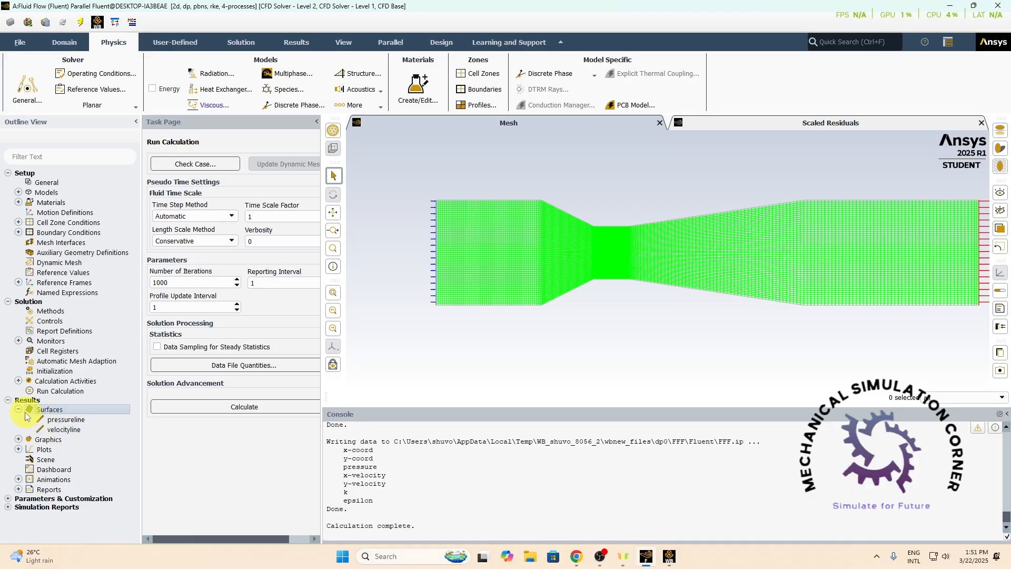
click(18, 409)
Step: Start a new contour plot and name it pressurecountour
click(18, 420)
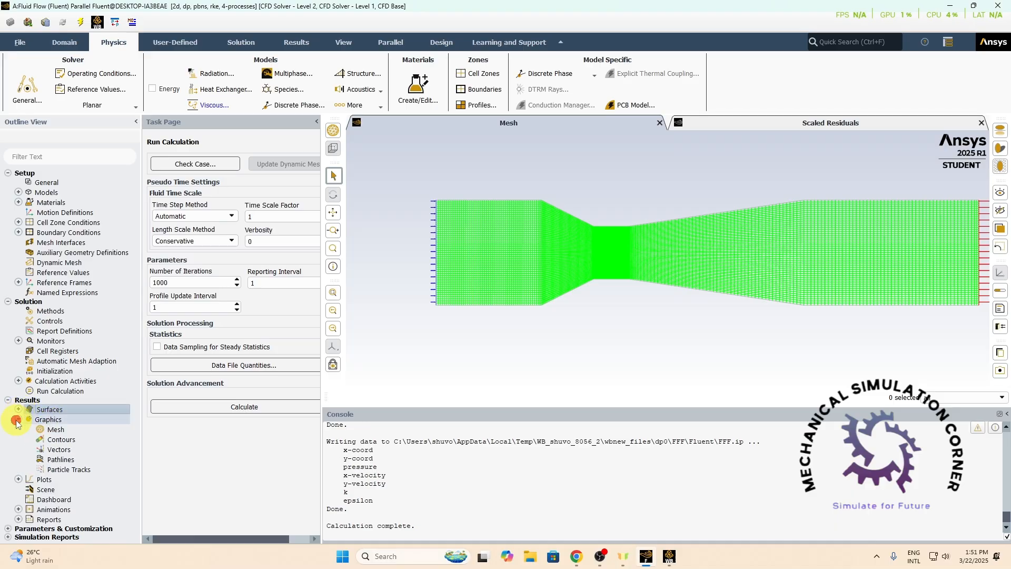
double_click(61, 444)
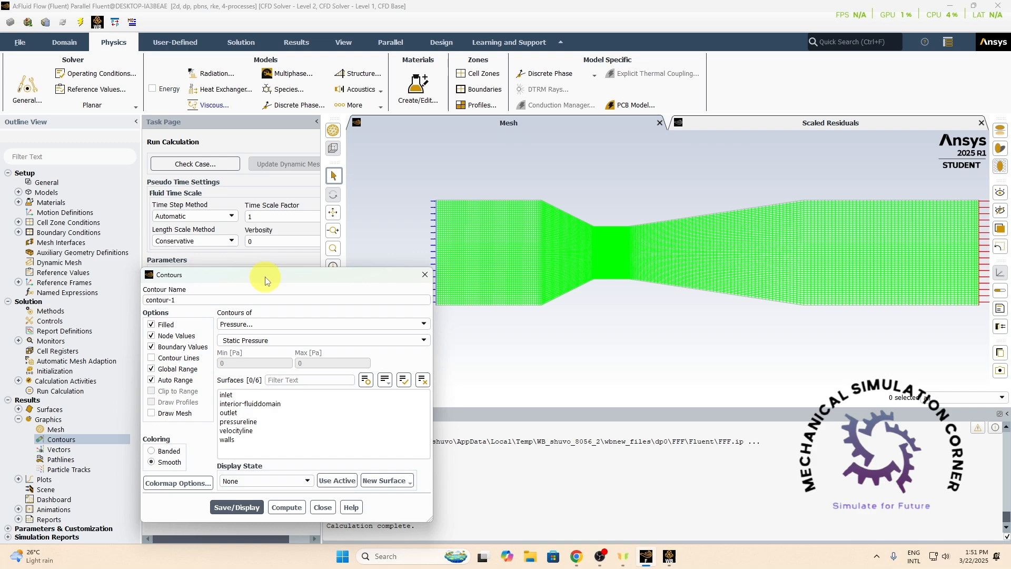
drag(266, 276, 345, 187)
click(275, 214)
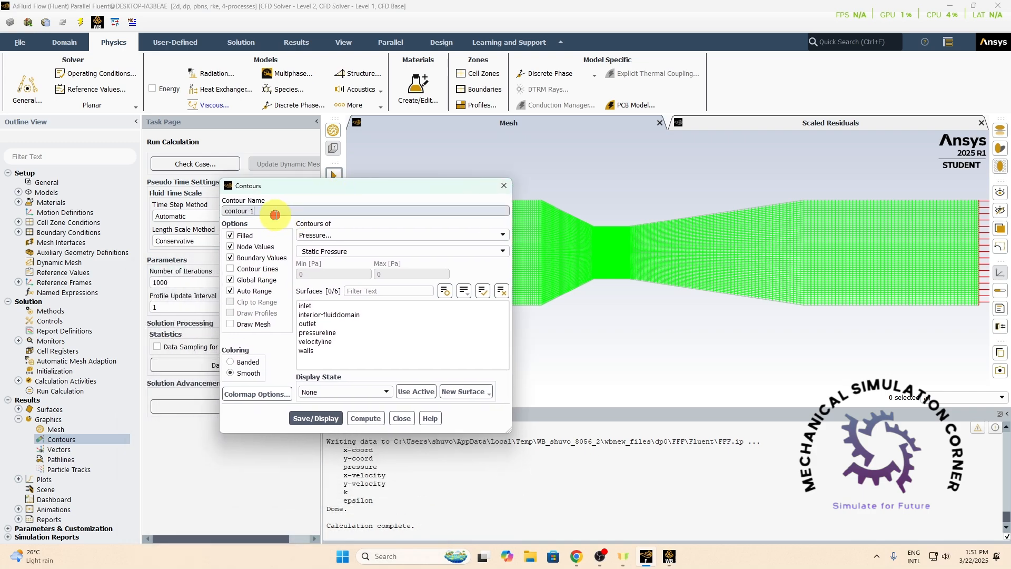
key(BackSpace)
key(BackSpace)
key(BackSpace)
key(BackSpace)
key(BackSpace)
key(BackSpace)
key(BackSpace)
key(BackSpace)
key(BackSpace)
text(pre)
text(ssure)
text(d)
text(ountour)
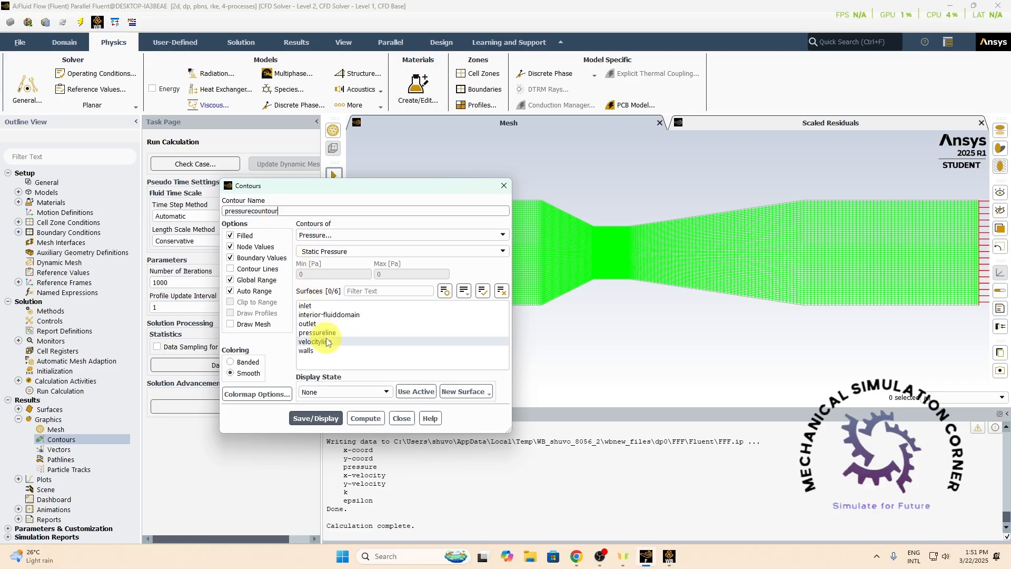
Step: Save and display the static pressure contour on the interior-fluiddomain surface
click(332, 315)
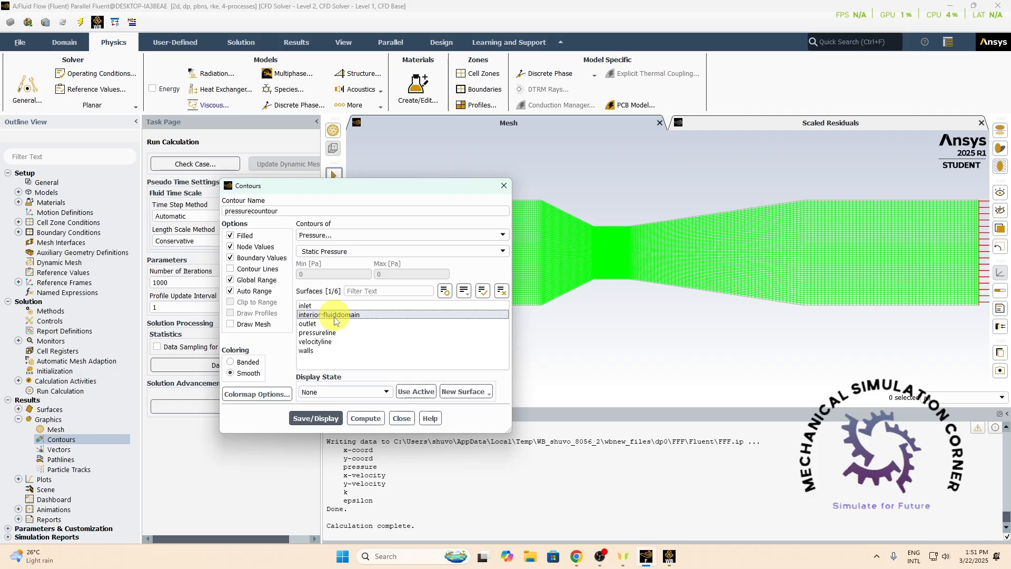
click(333, 416)
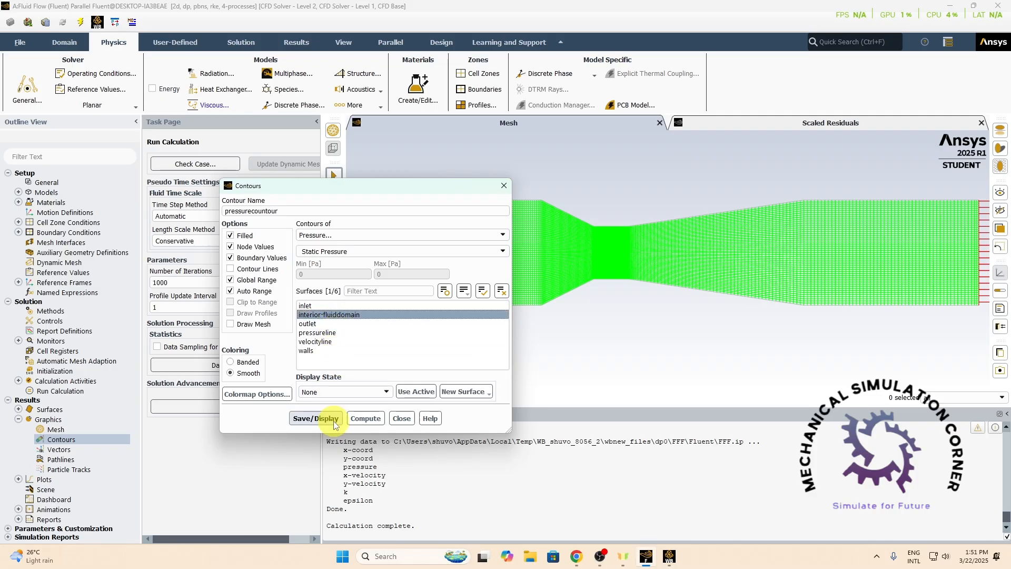
click(325, 420)
click(401, 418)
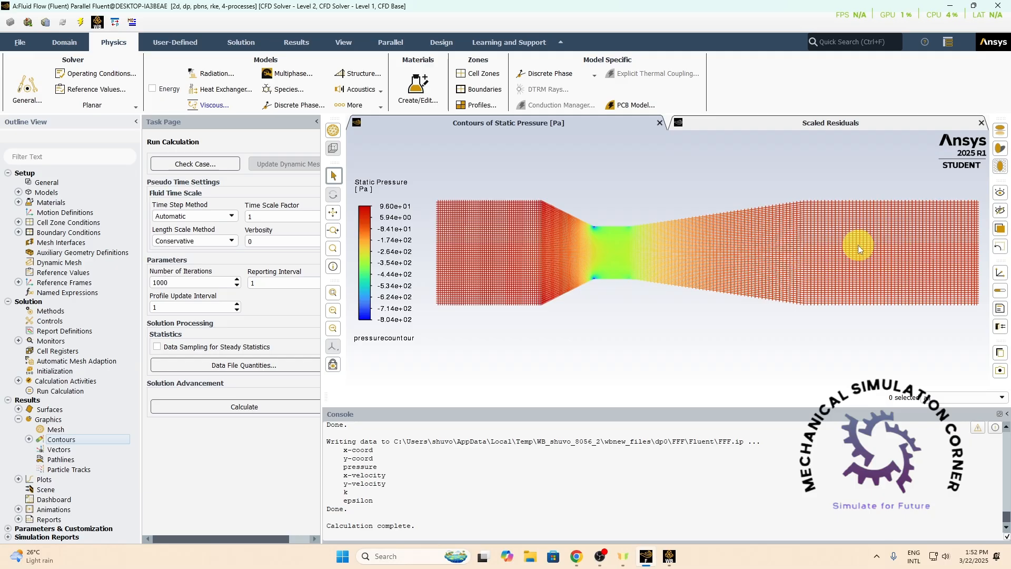
Step: Create and display a contour named contour-1-velocity showing velocity magnitude on the interior-fluiddomain surface
right_click(59, 442)
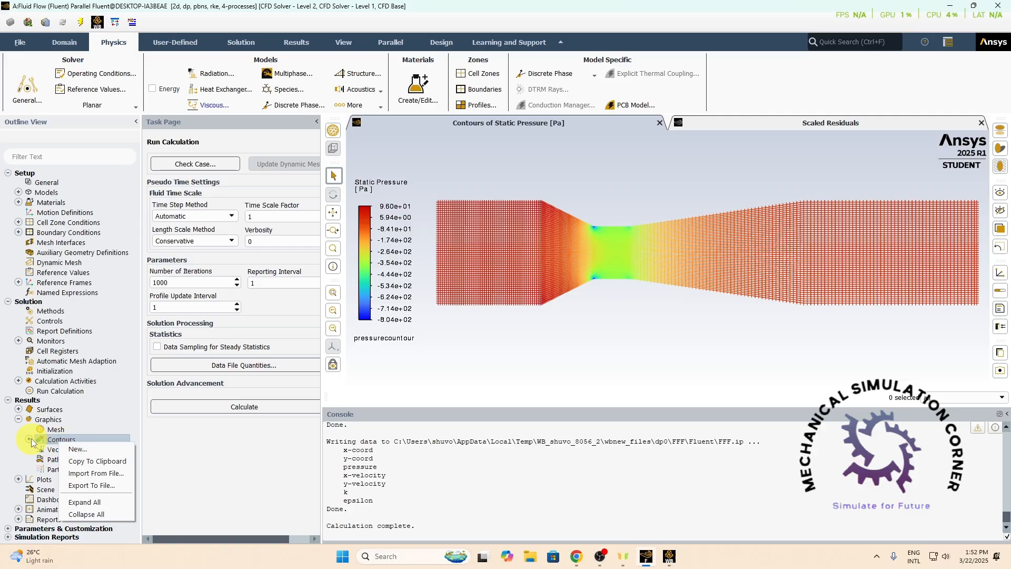
click(30, 440)
right_click(62, 441)
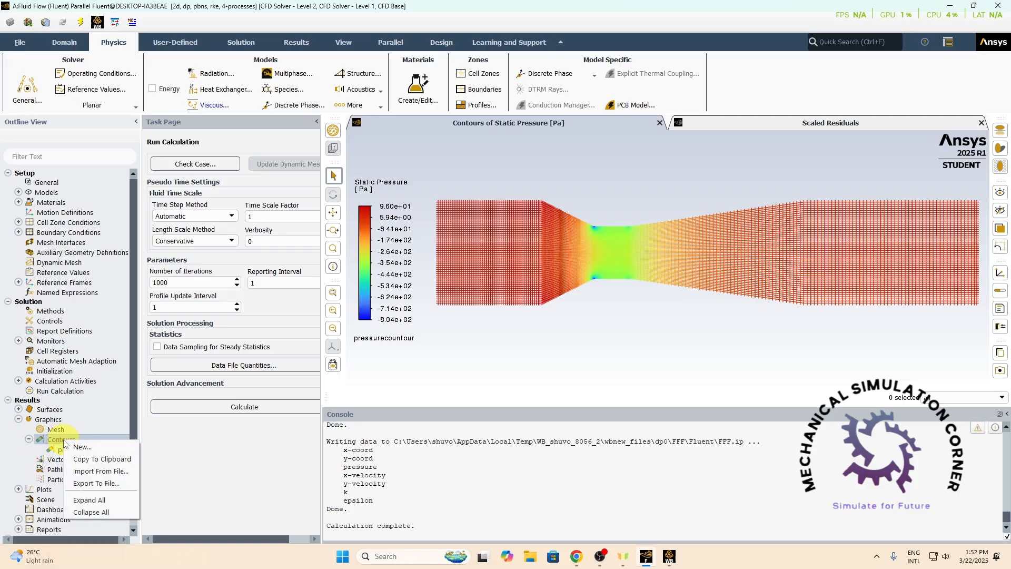
click(68, 447)
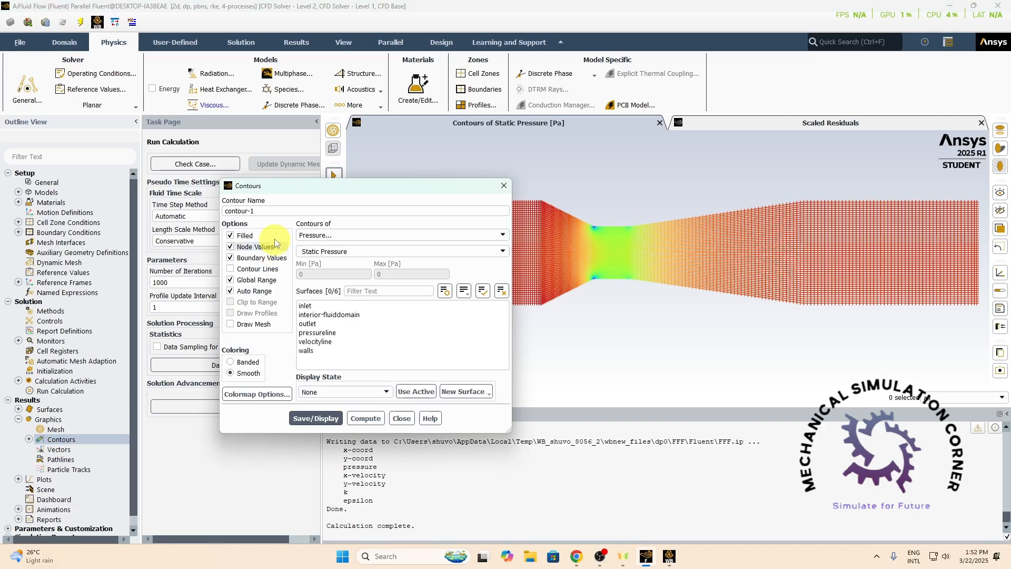
click(259, 210)
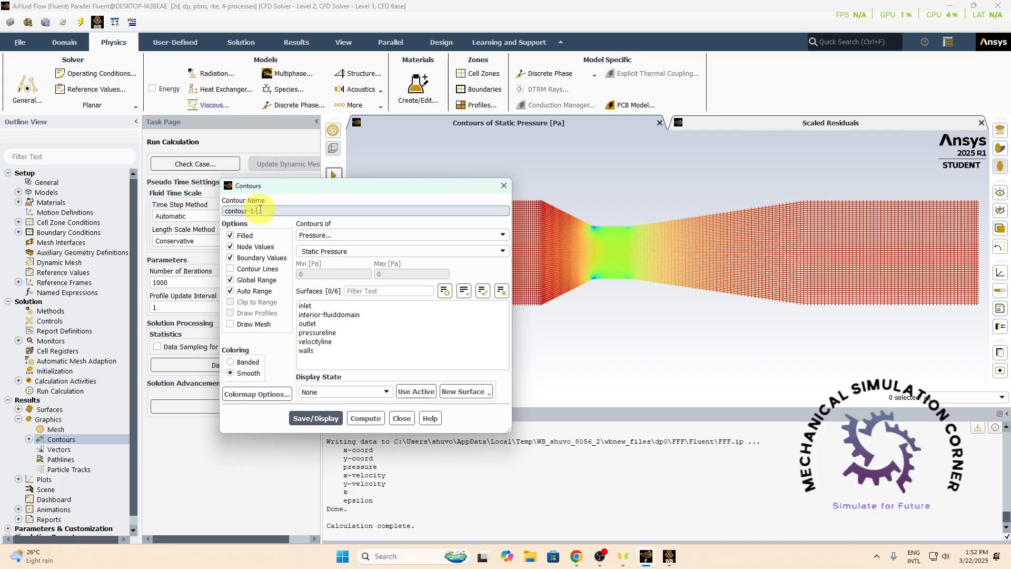
text(-velocity)
click(334, 236)
click(322, 262)
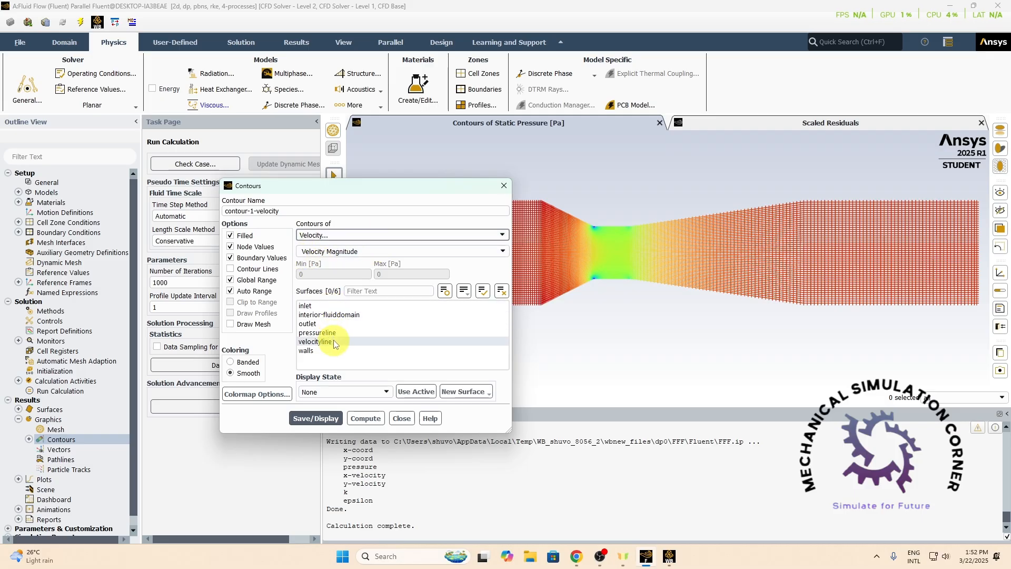
click(345, 315)
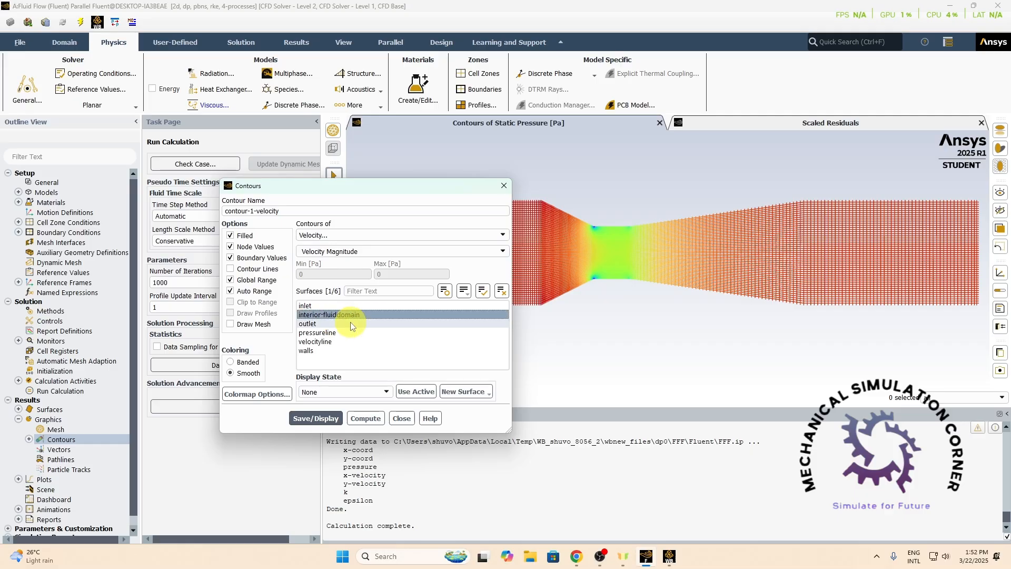
click(336, 420)
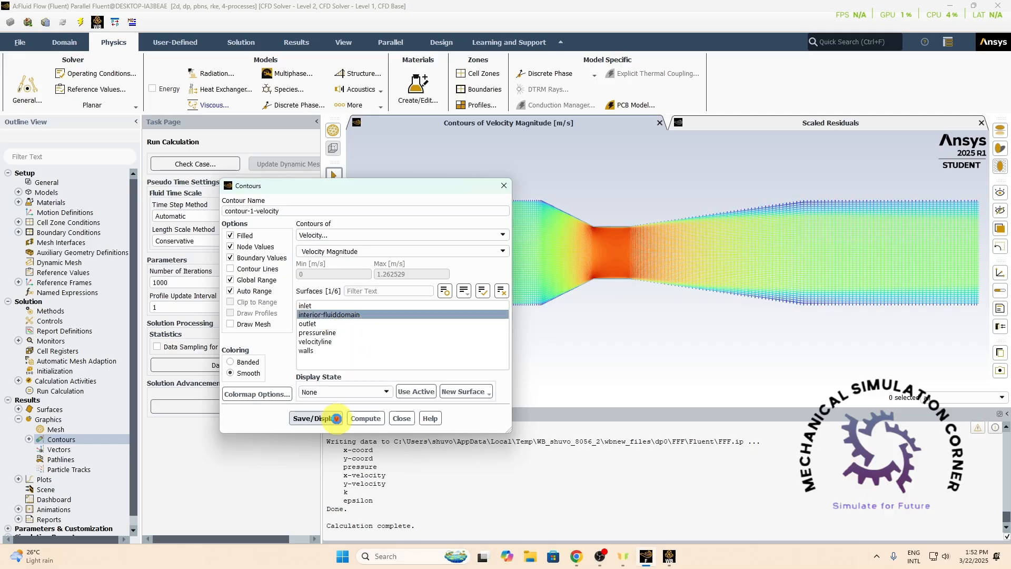
click(401, 419)
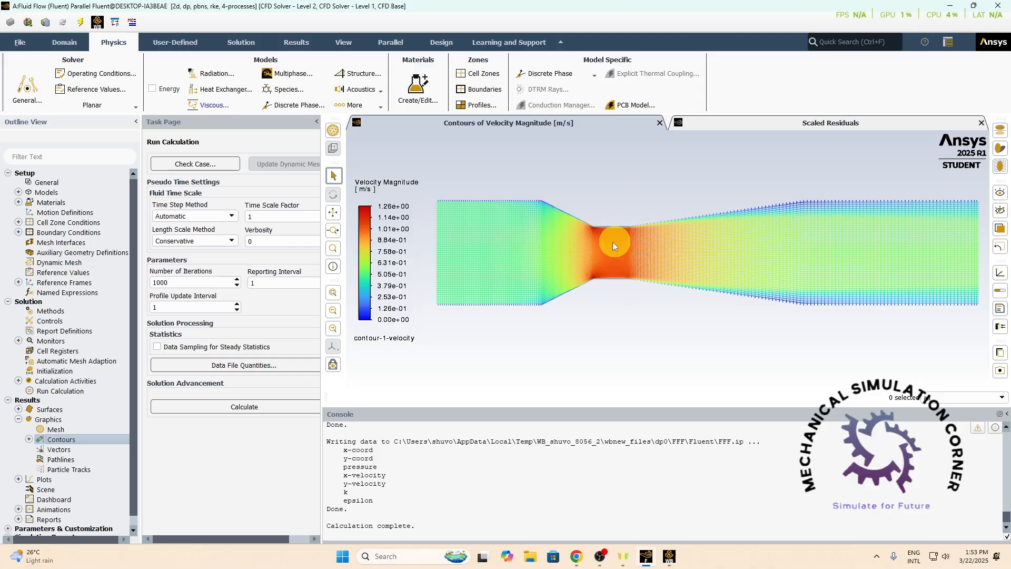
mouse_move(410, 213)
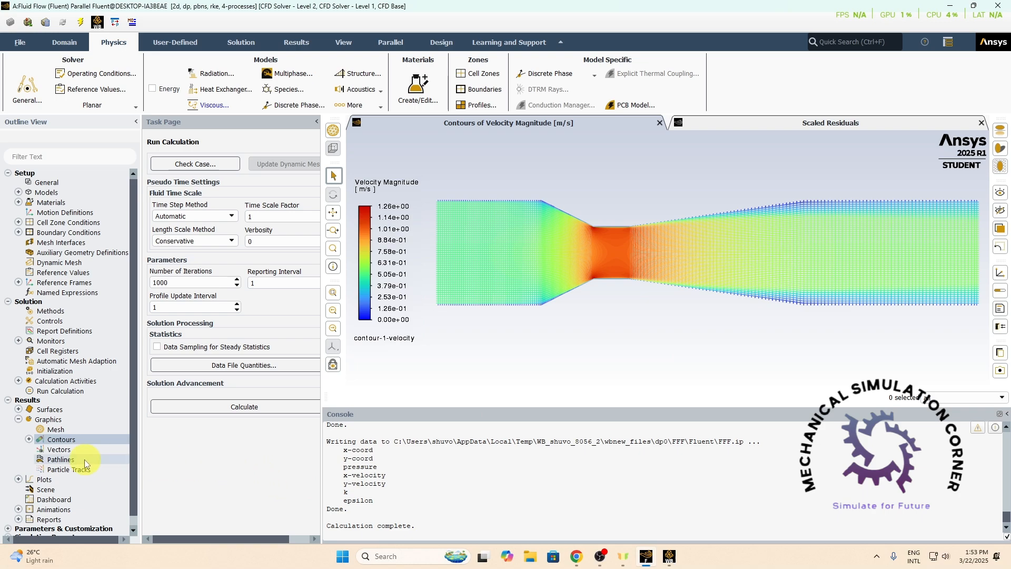
click(30, 440)
click(30, 440)
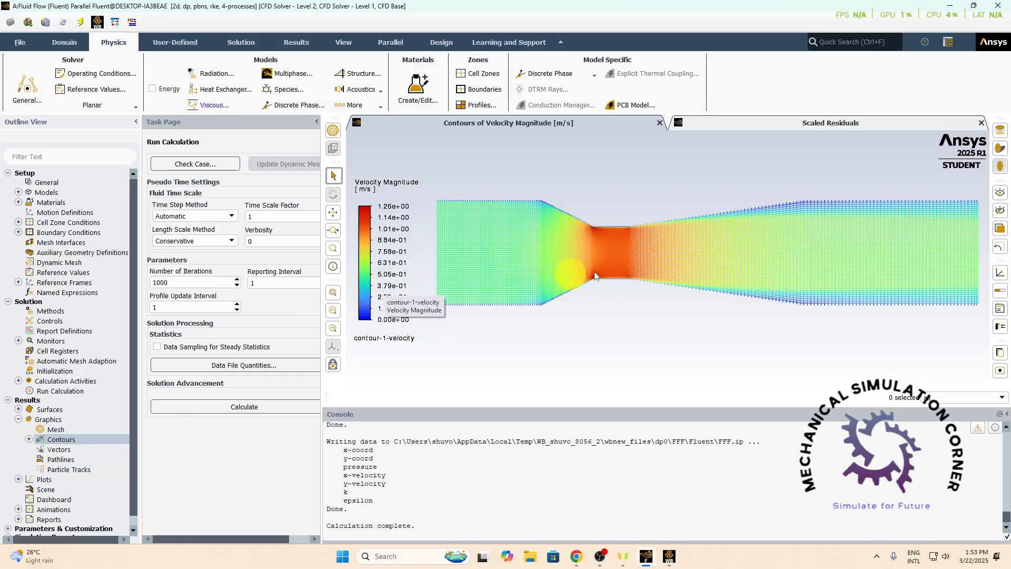
Step: Start a new XY plot of the solution and name it pressure-graph
click(19, 479)
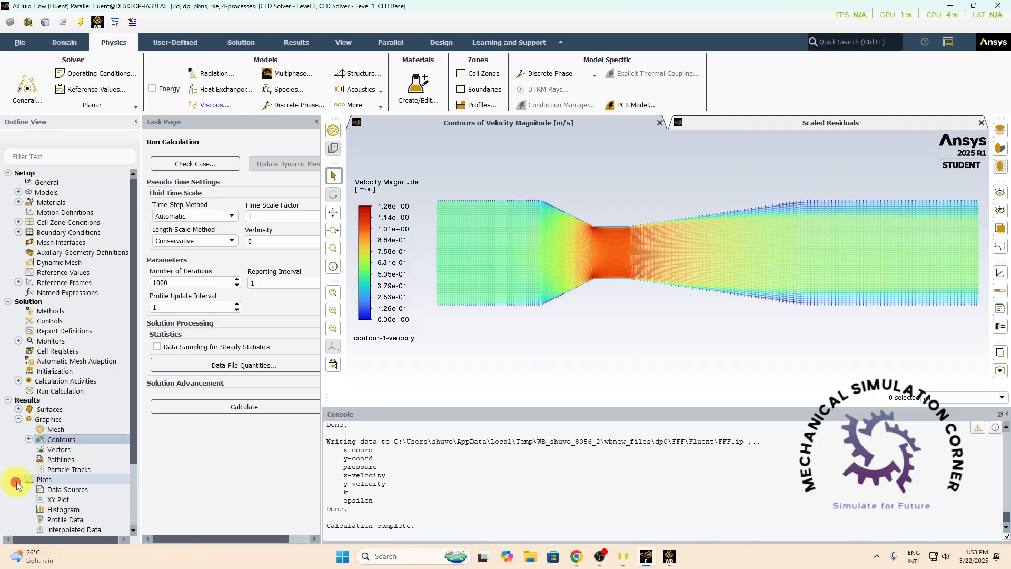
double_click(63, 500)
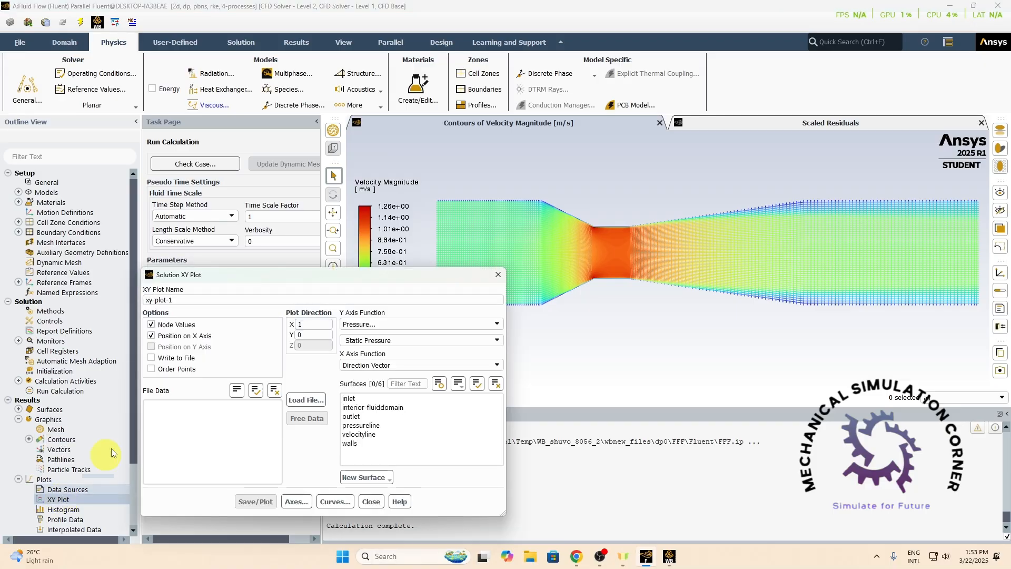
drag(306, 277, 436, 161)
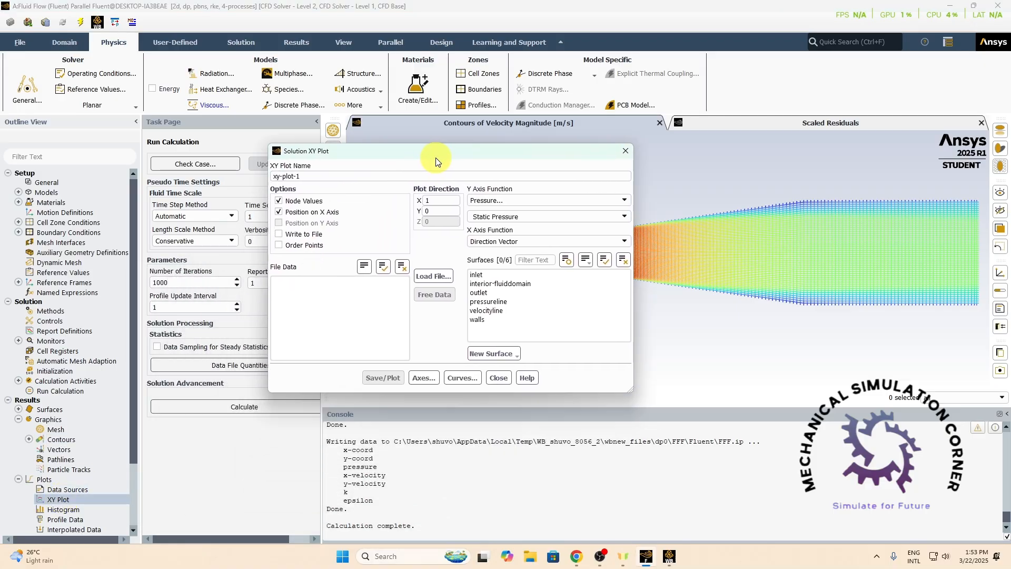
click(318, 177)
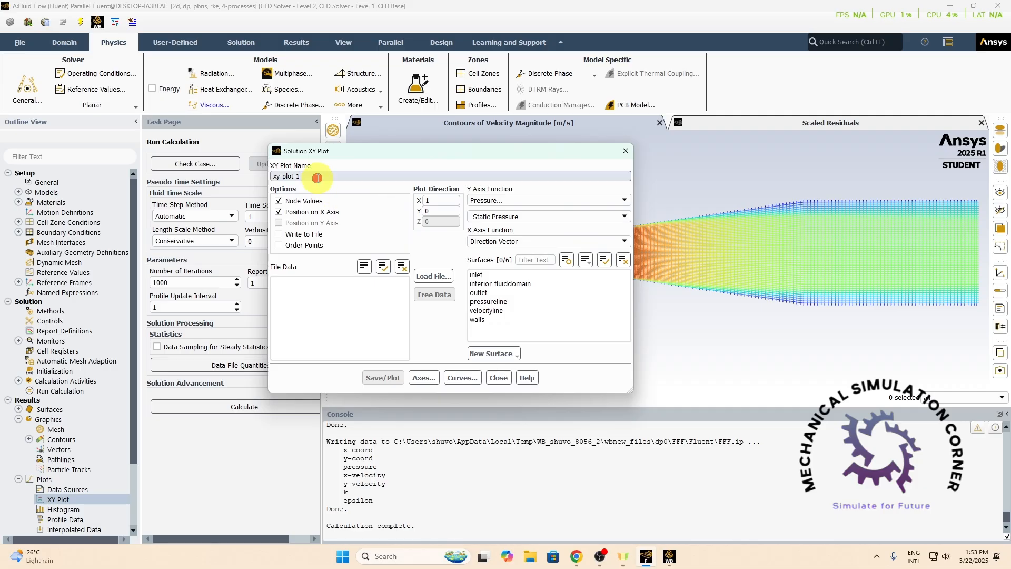
key(ctrl+a)
text(x)
text(res)
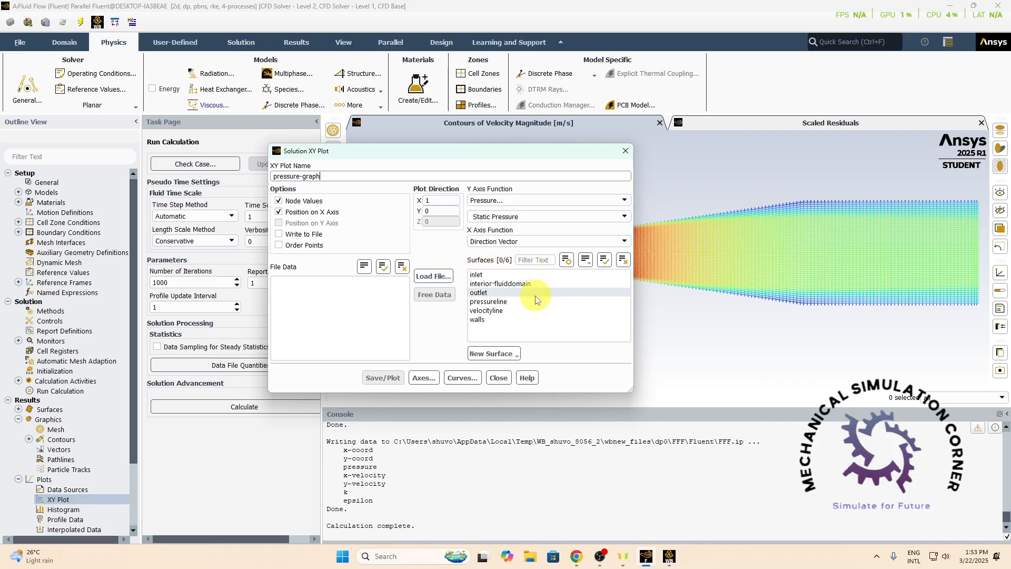
Step: Save and plot static pressure along the pressureline surface, using the direction vector as the X axis function, and close the plot setup
click(509, 304)
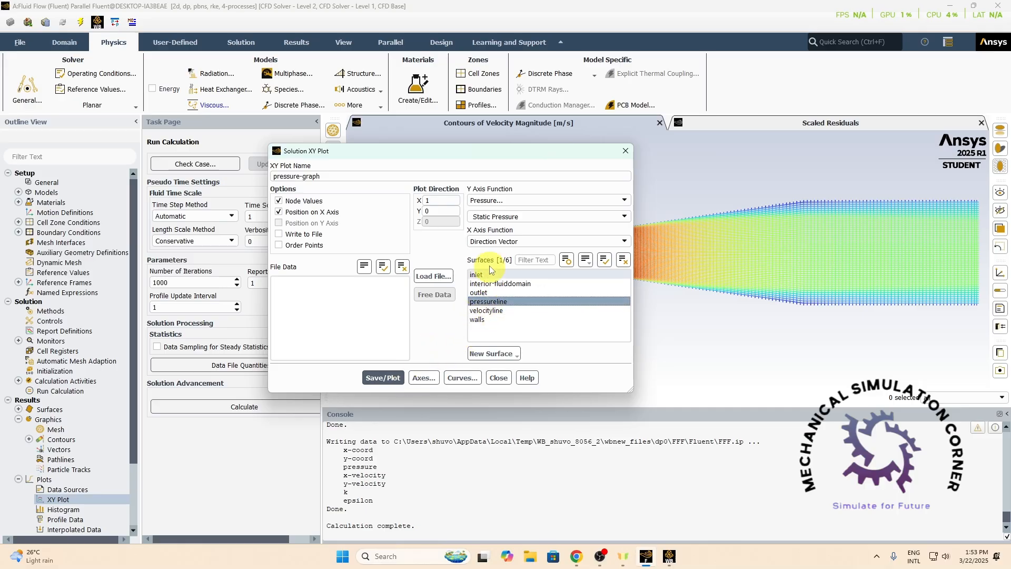
click(504, 242)
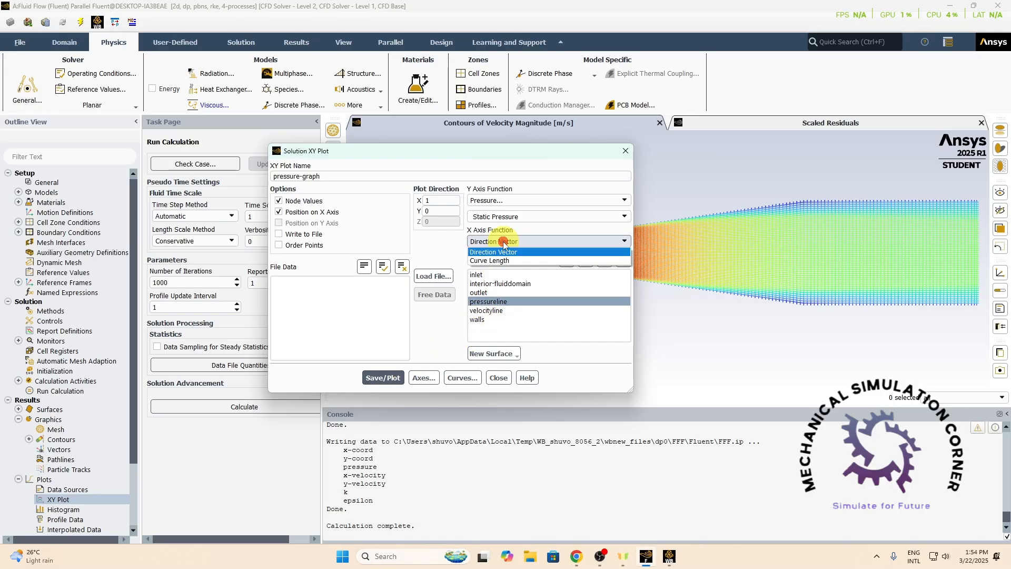
click(494, 252)
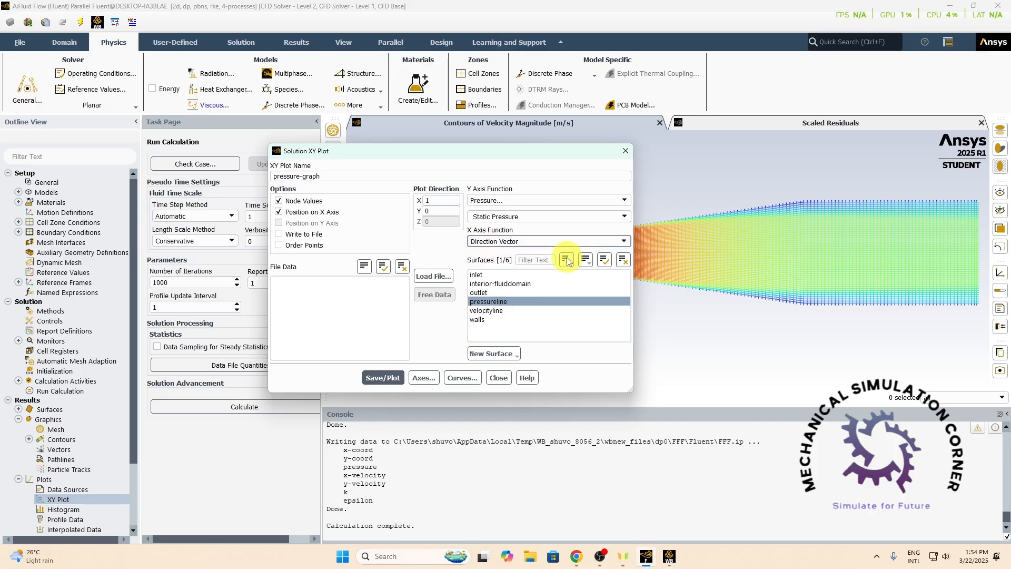
click(378, 379)
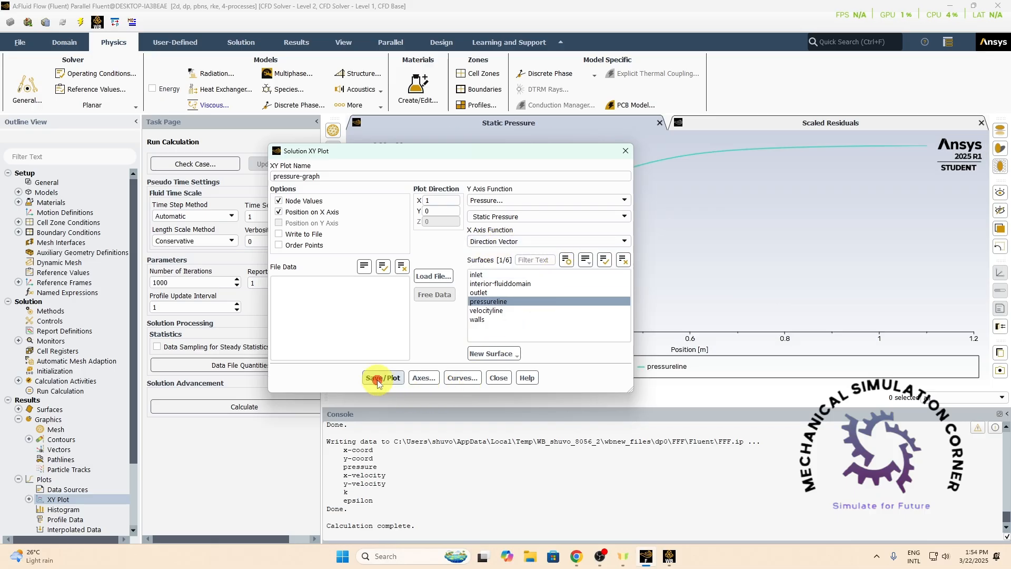
click(506, 378)
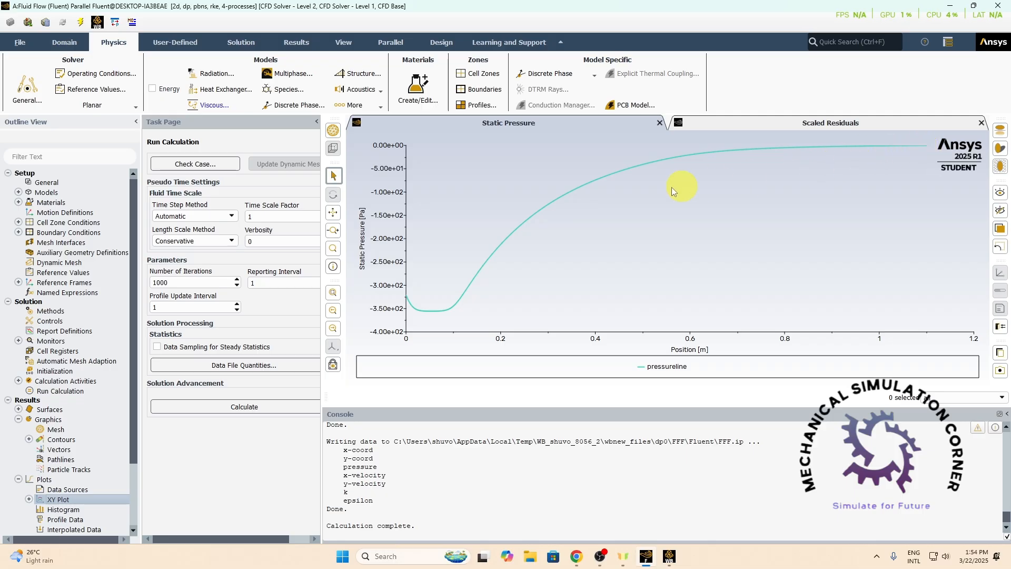
Step: Inspect the pressureline surface's end points and compare them with the start and end of the plotted pressure curve
mouse_move(422, 309)
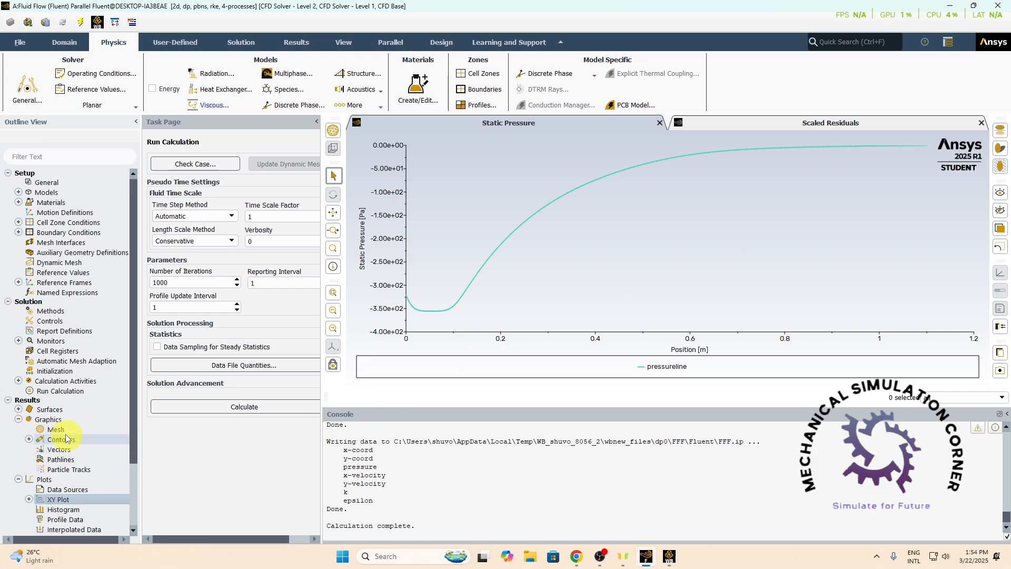
click(18, 410)
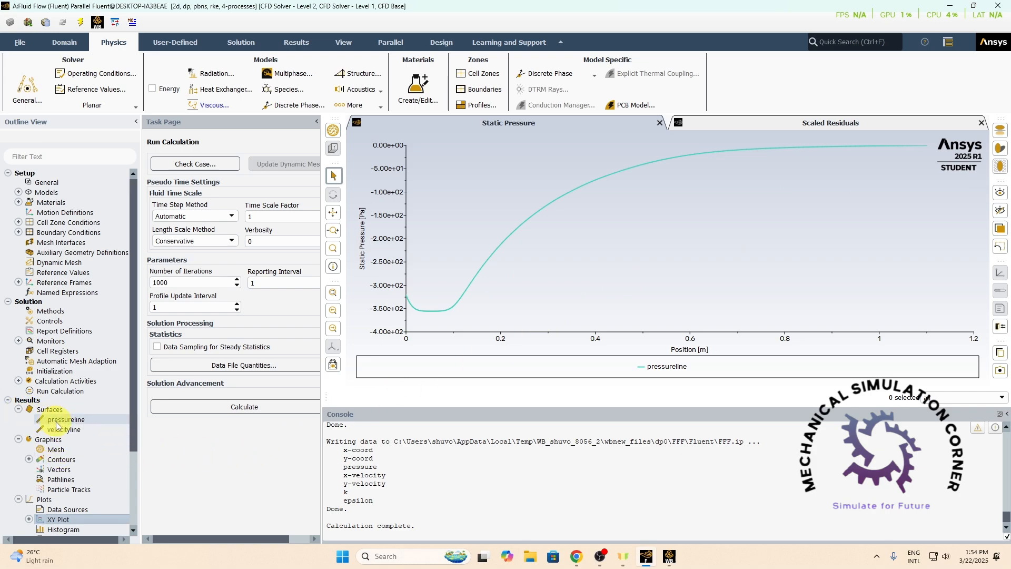
double_click(65, 420)
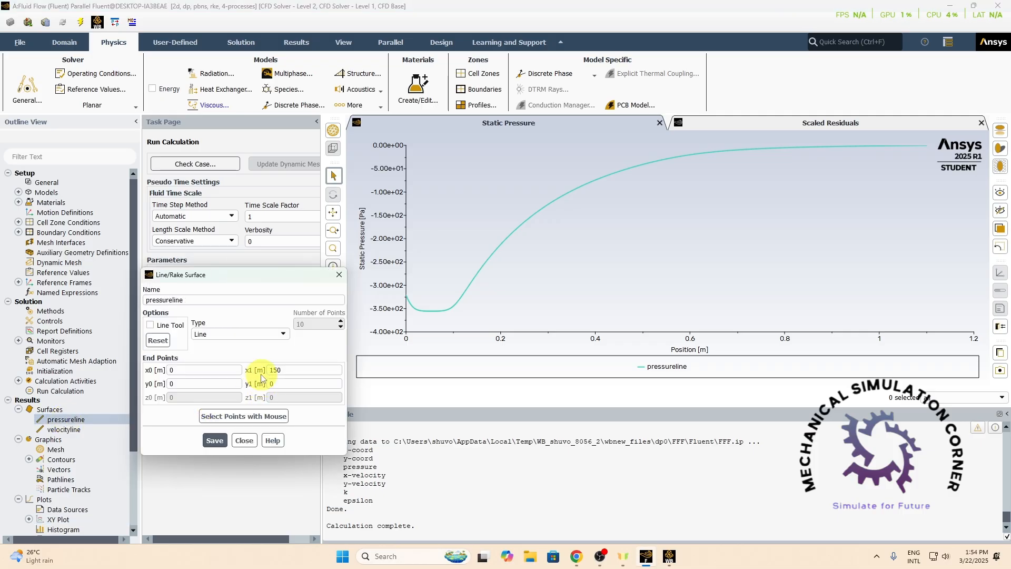
click(289, 371)
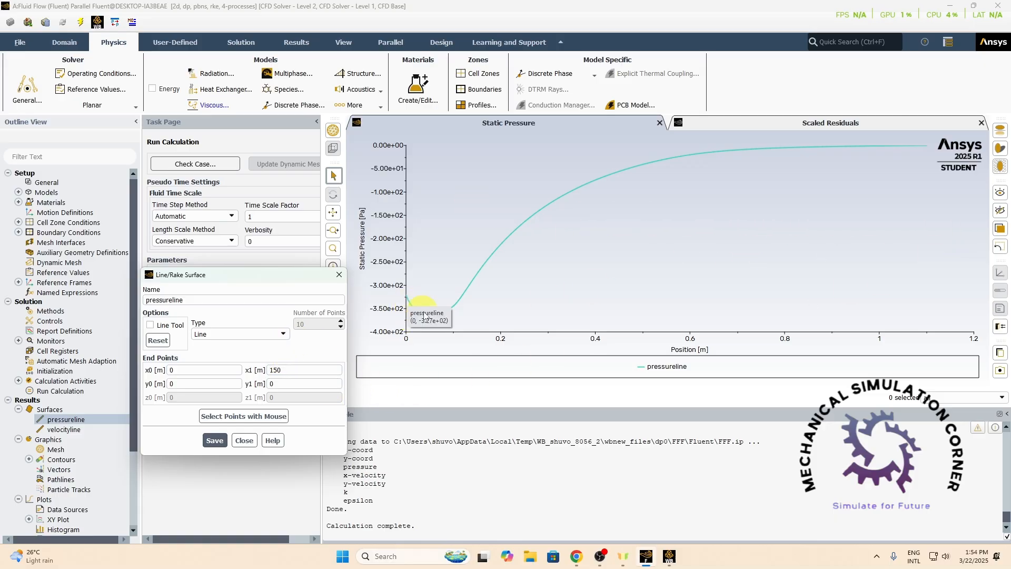
mouse_move(845, 138)
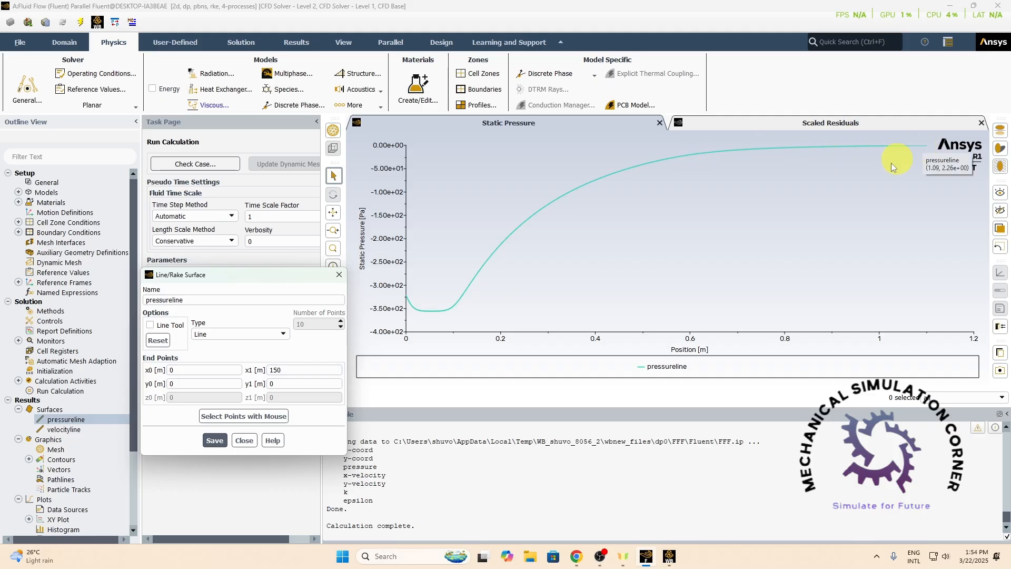
click(251, 441)
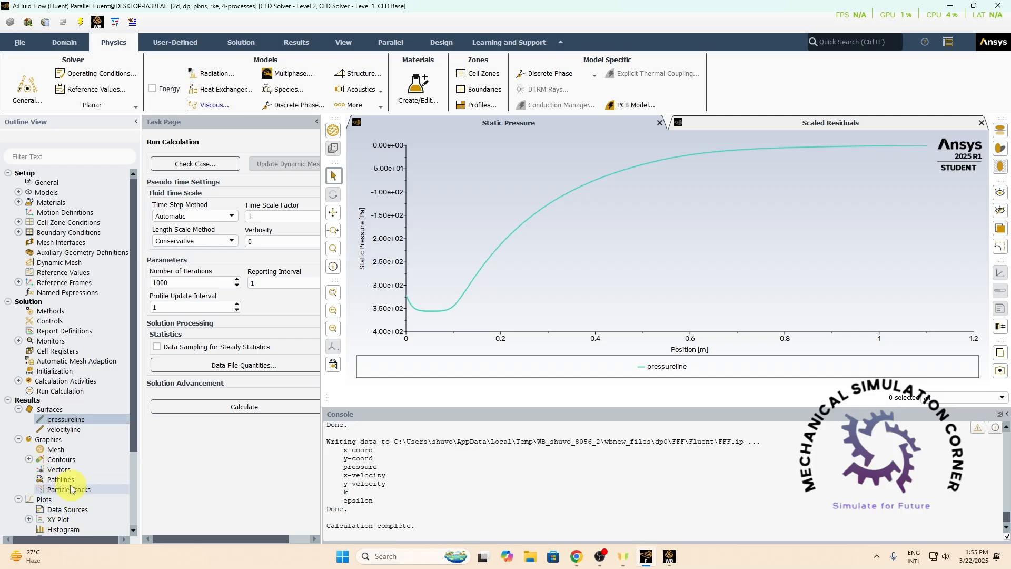
Step: Start another XY plot of the solution and name it velocity-graph
double_click(57, 519)
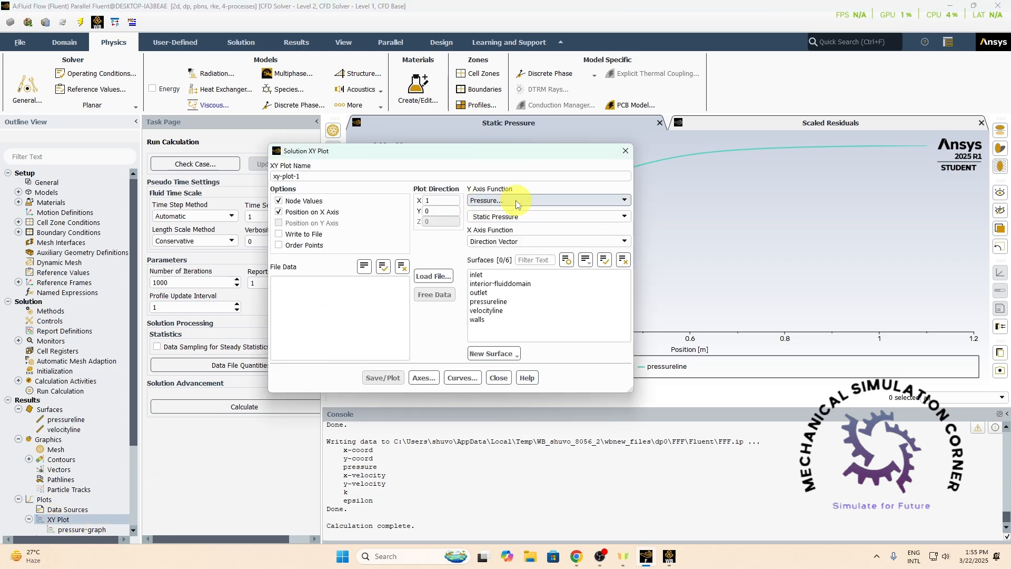
click(328, 178)
key(BackSpace)
key(BackSpace)
key(BackSpace)
key(BackSpace)
key(BackSpace)
key(BackSpace)
key(BackSpace)
key(BackSpace)
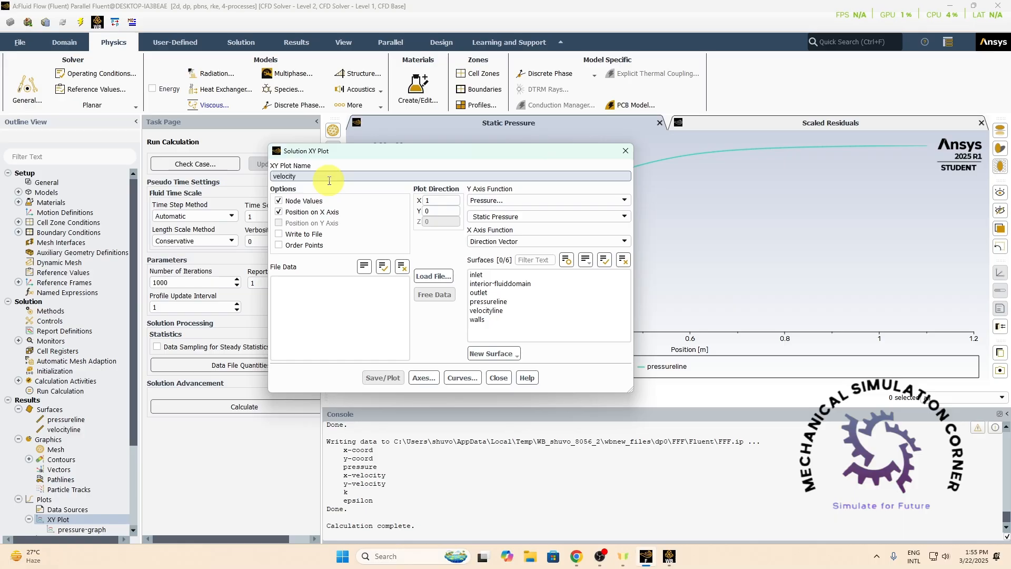
text(velocity-graph)
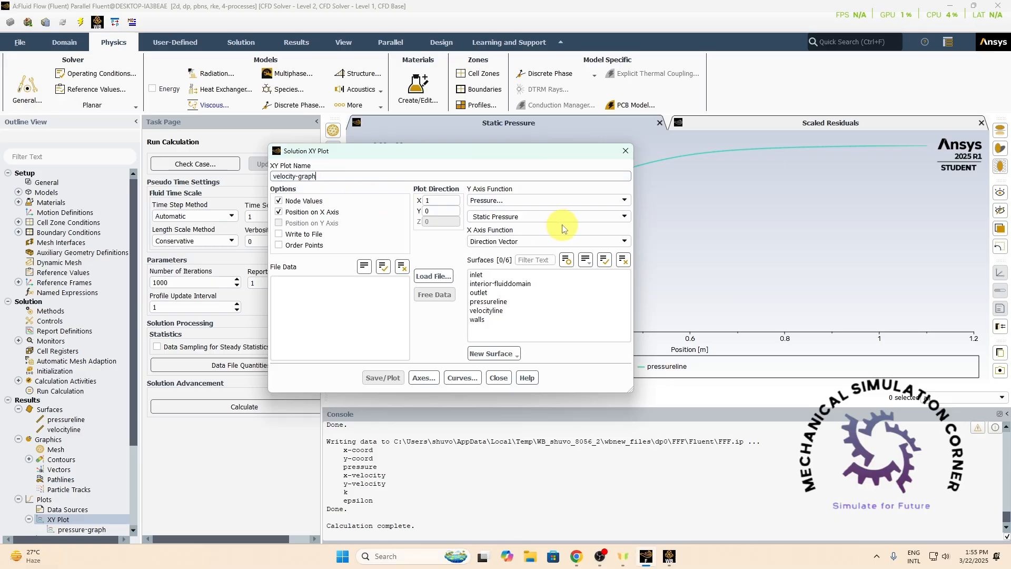
Step: Save and plot velocity magnitude along the velocityline surface, and close the plot setup
click(526, 200)
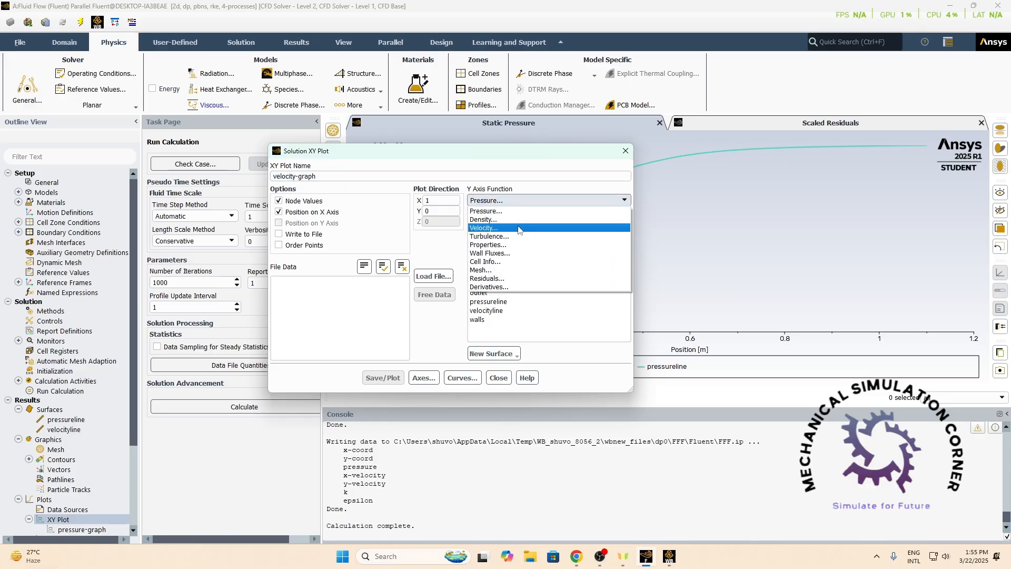
click(522, 227)
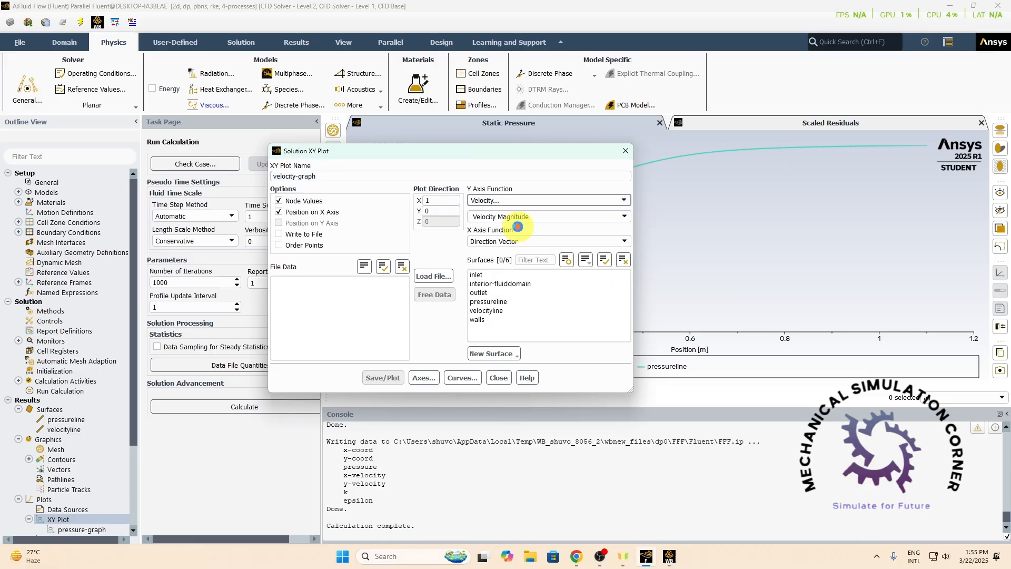
click(521, 312)
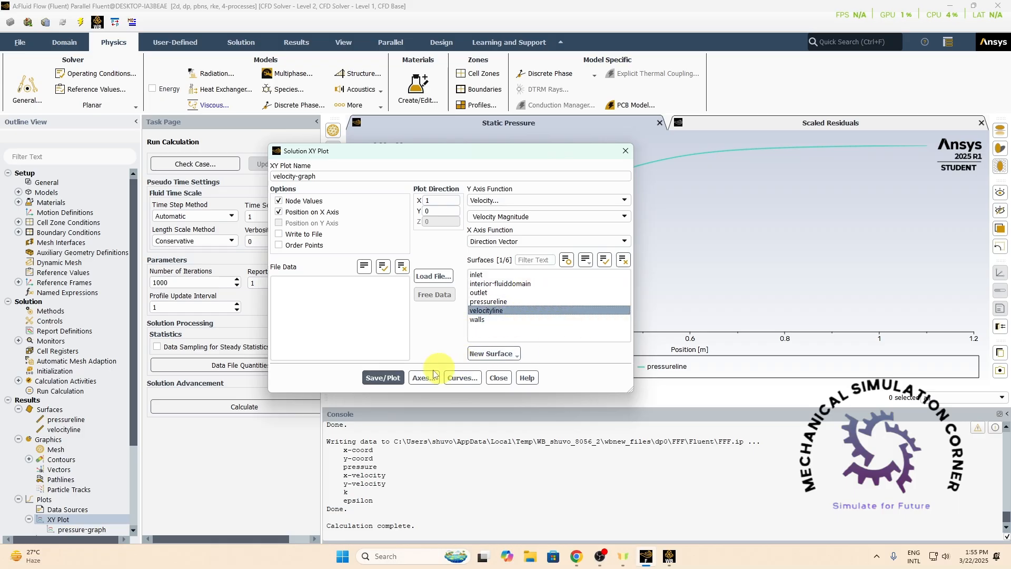
click(382, 377)
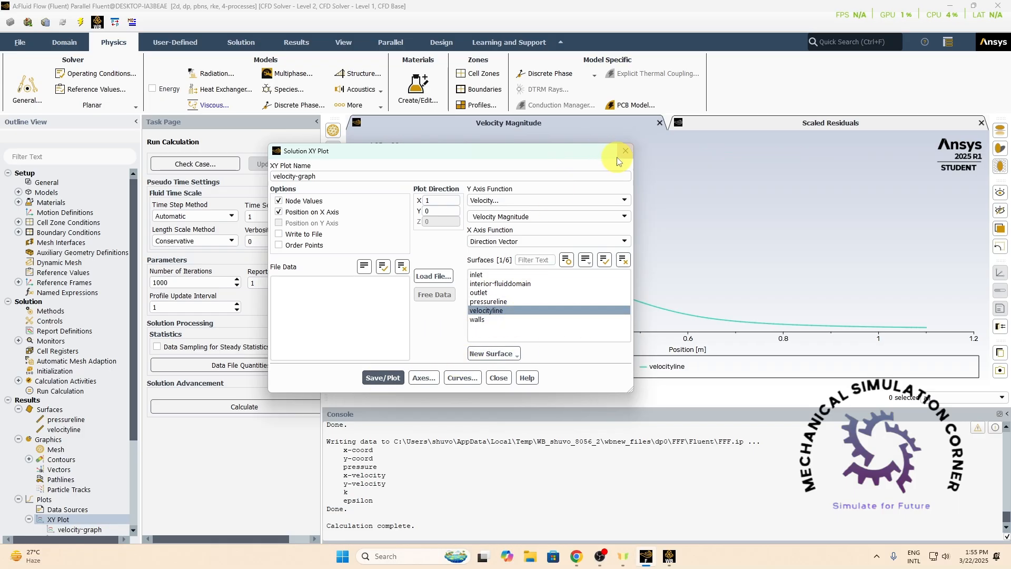
click(498, 378)
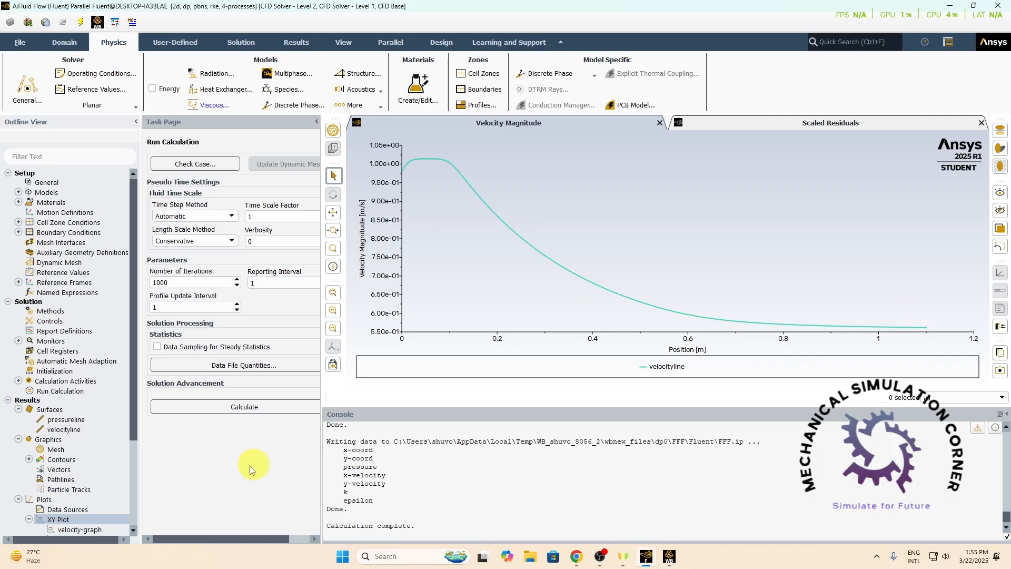
Step: Collapse the XY Plot and Plots branches of the results outline
scroll(115, 491, down, 4)
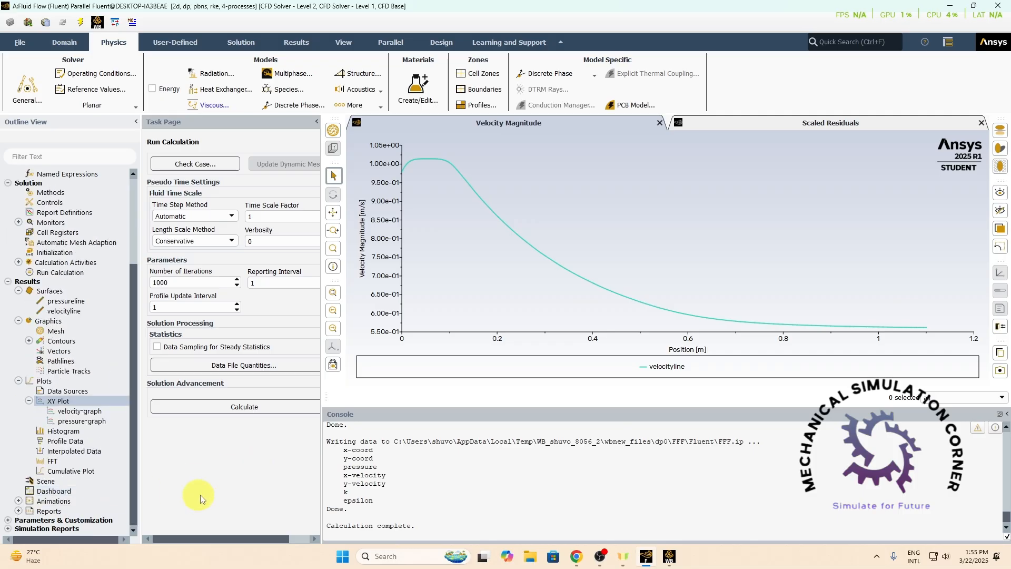
click(29, 401)
click(18, 402)
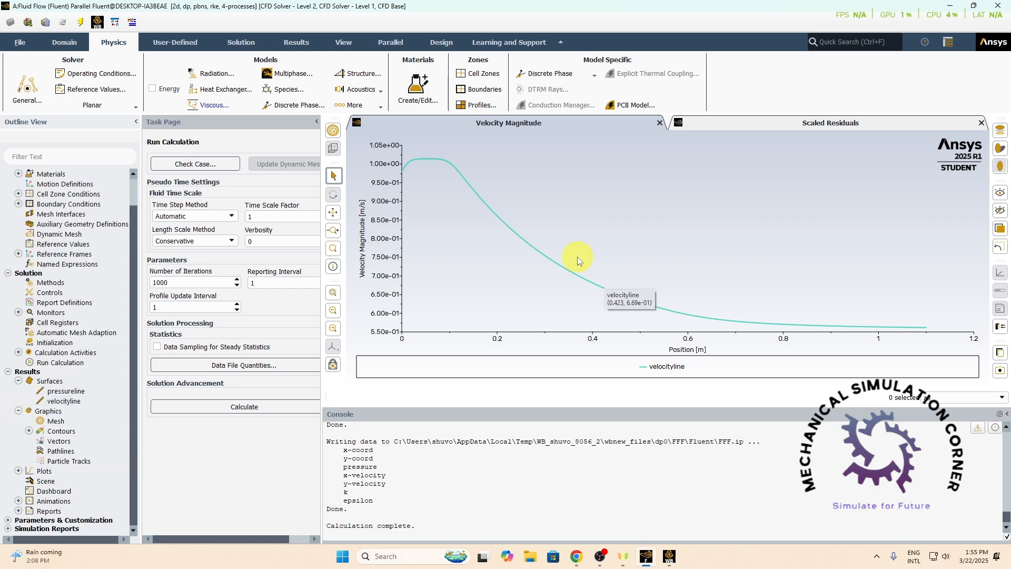
Step: Leave Fluent and open the Results of the Fluid Flow (Fluent) system from Workbench in CFD-Post
click(20, 45)
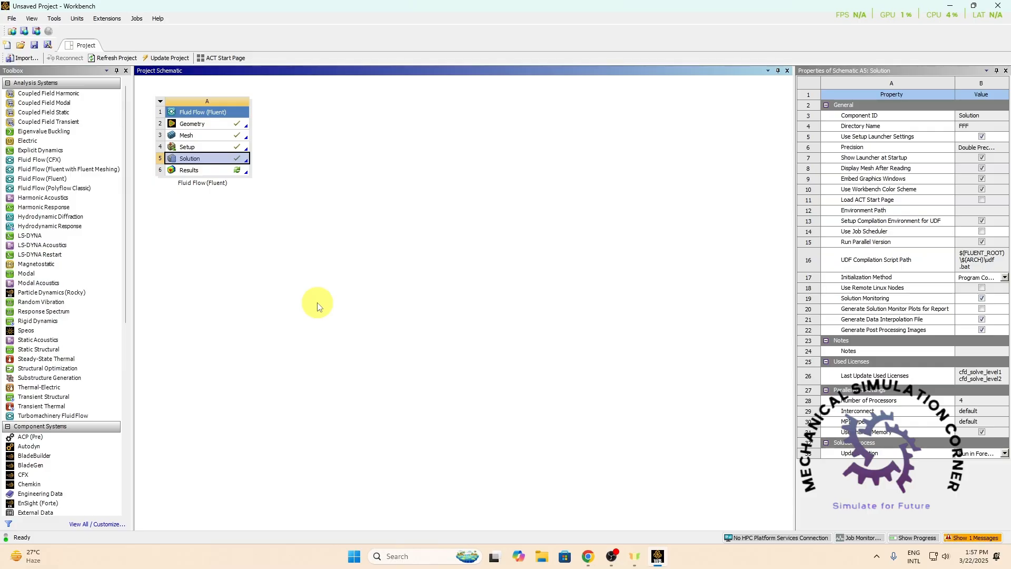
double_click(196, 171)
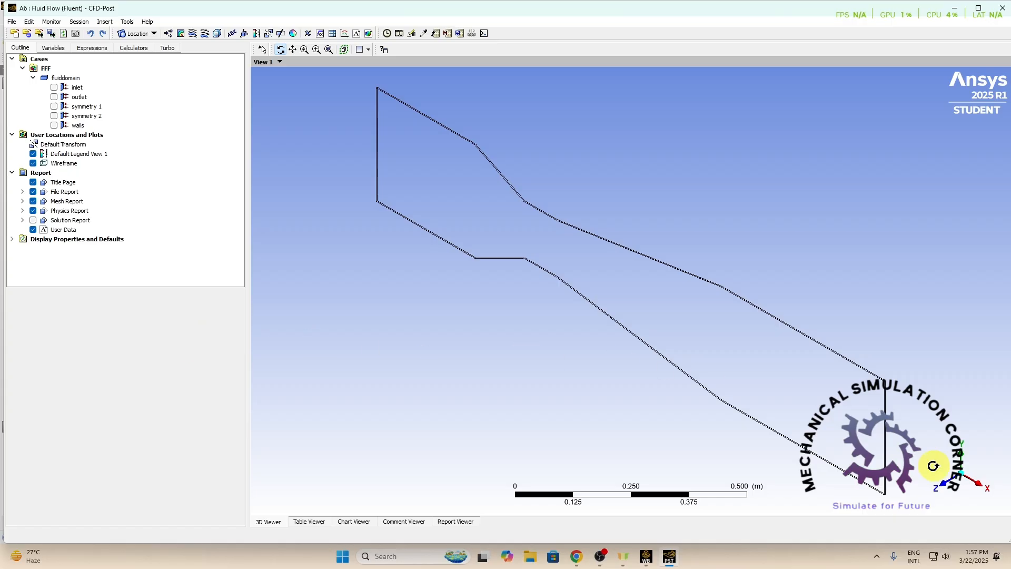
click(944, 485)
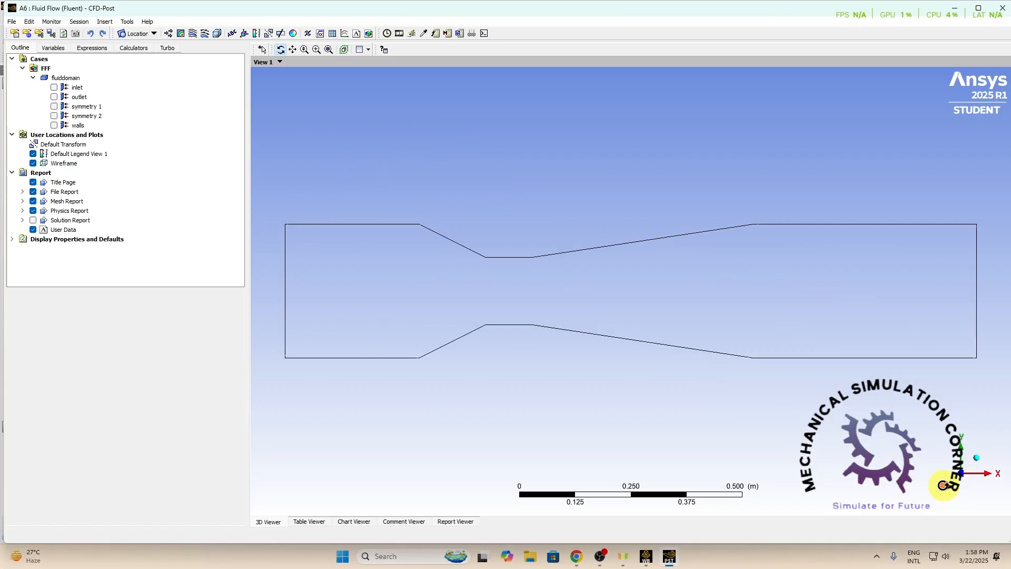
Step: Insert a Pressure contour on symmetry 1 with 110 contours under the default name and apply it
click(180, 33)
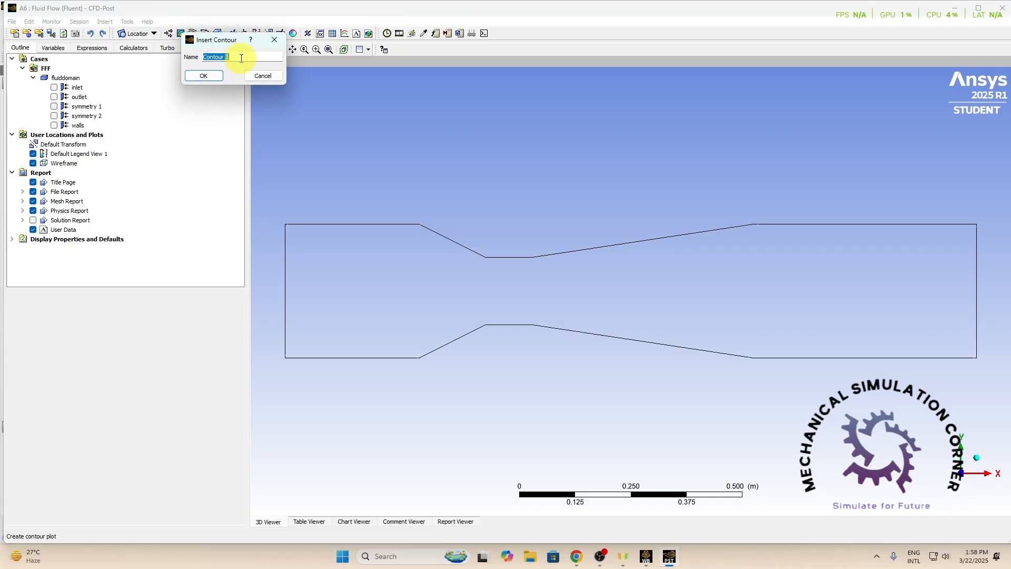
click(209, 75)
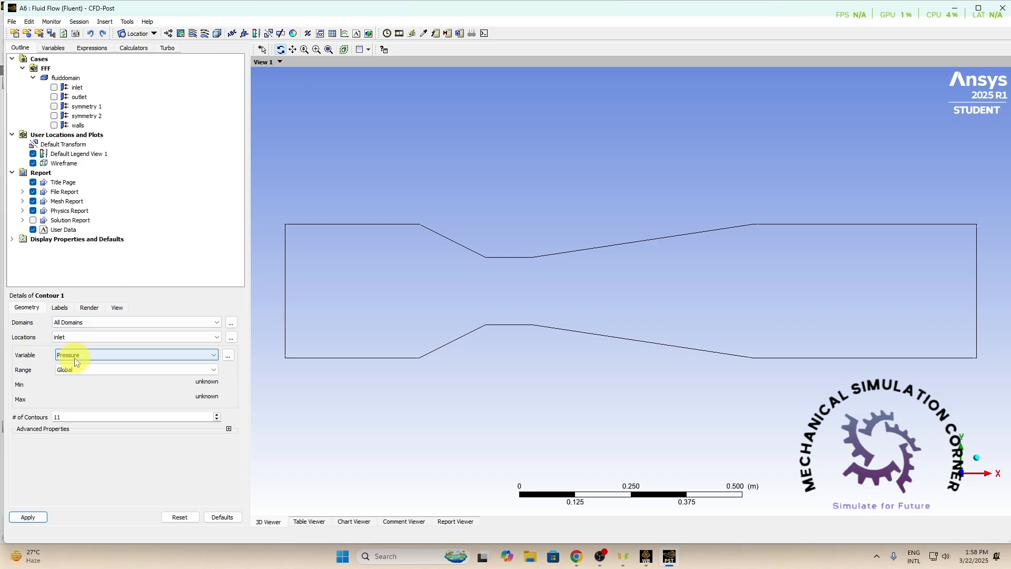
click(93, 339)
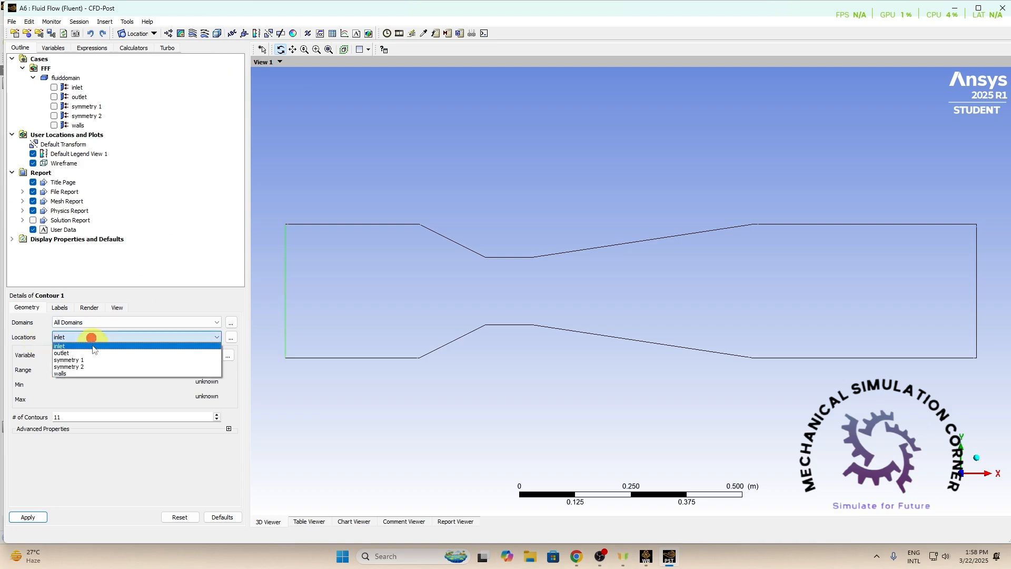
click(93, 359)
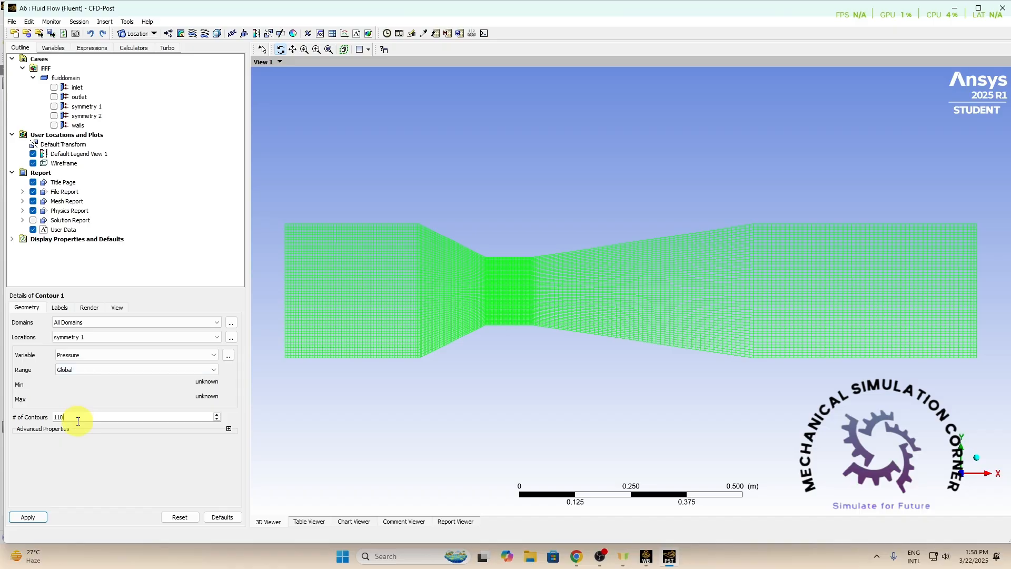
click(31, 517)
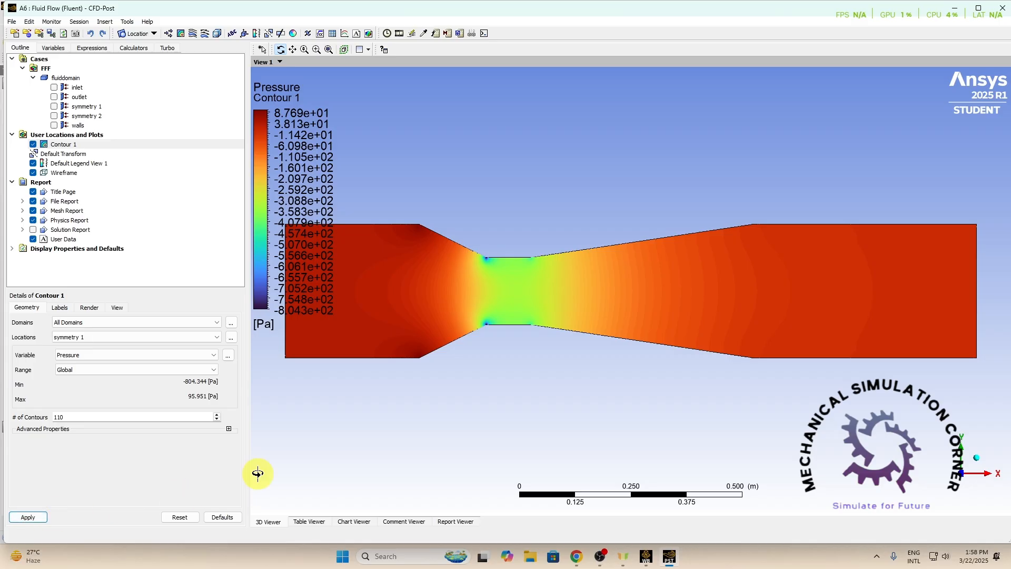
scroll(360, 413, down, 2)
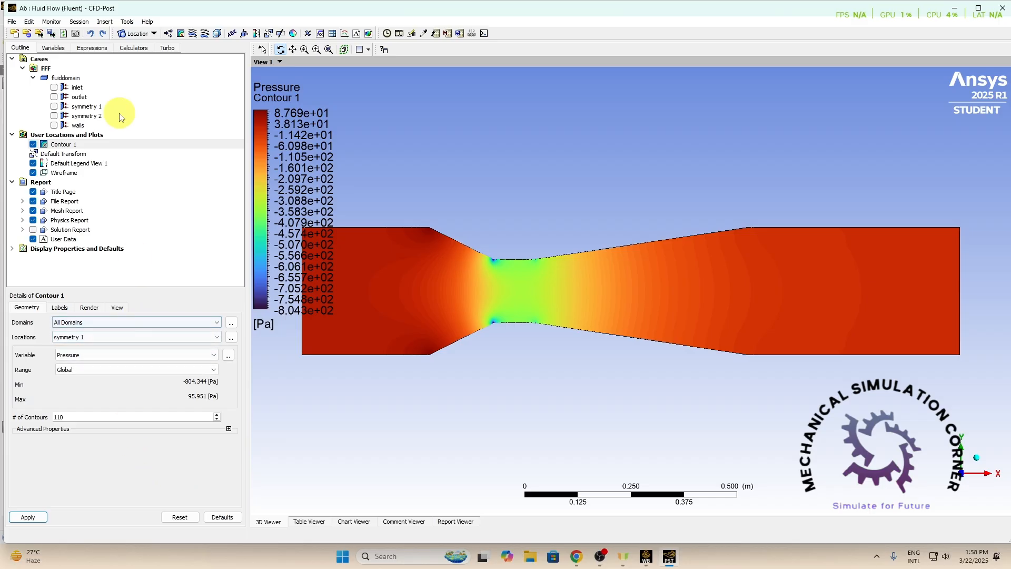
Step: Insert a second contour under the default name, colour it by Velocity with 110 contours, and apply it
click(180, 33)
click(208, 79)
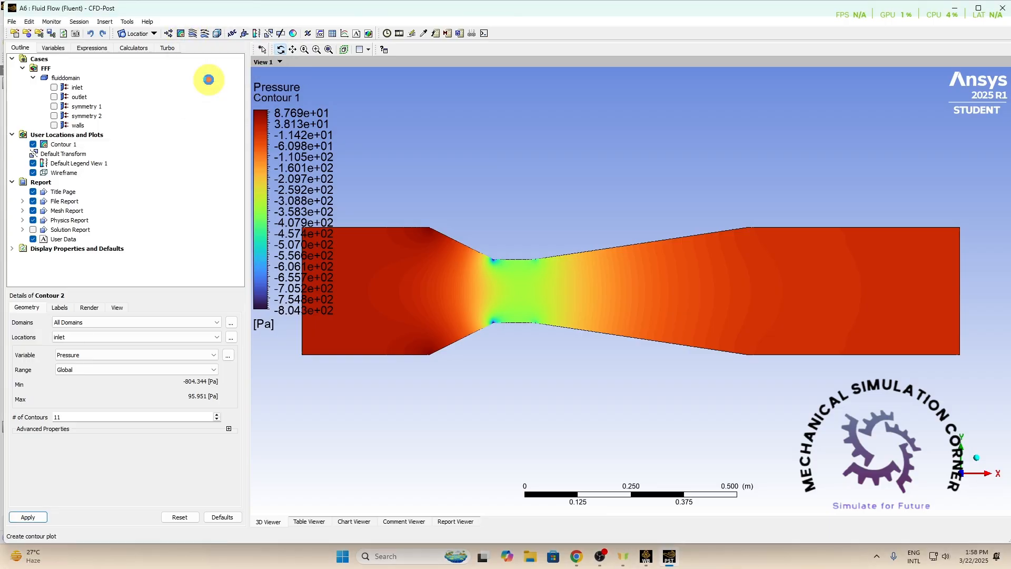
click(84, 355)
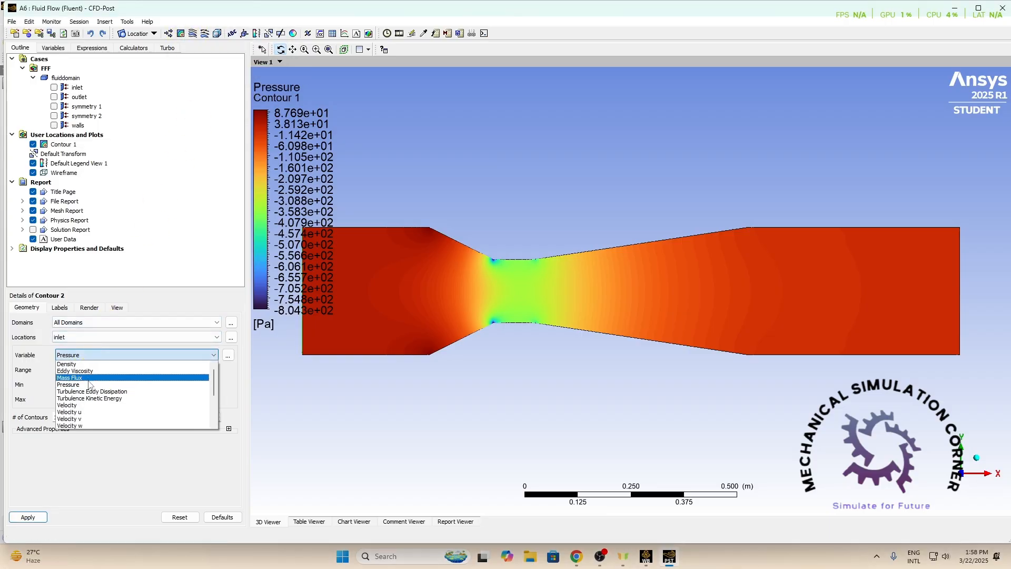
click(85, 405)
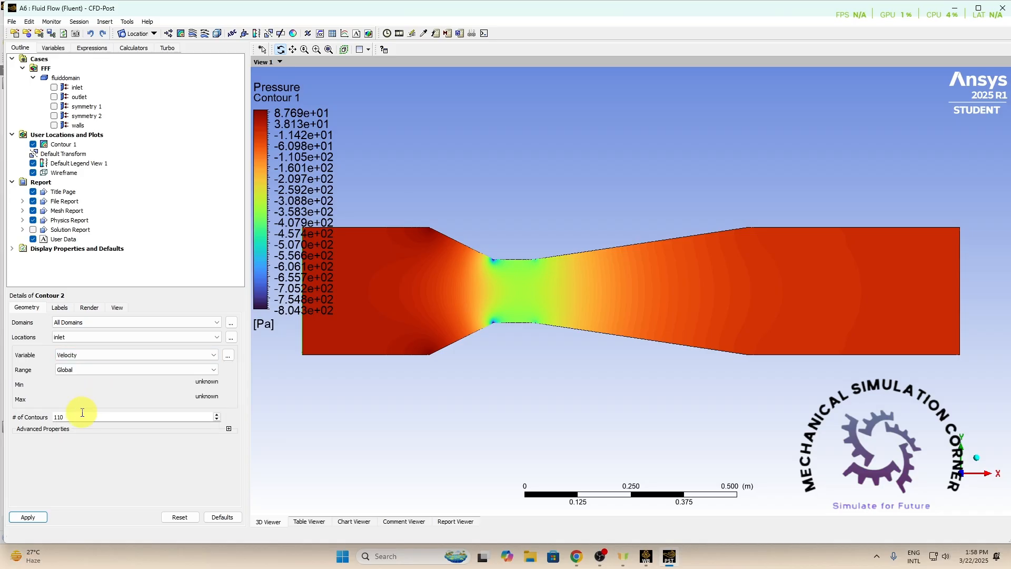
click(28, 517)
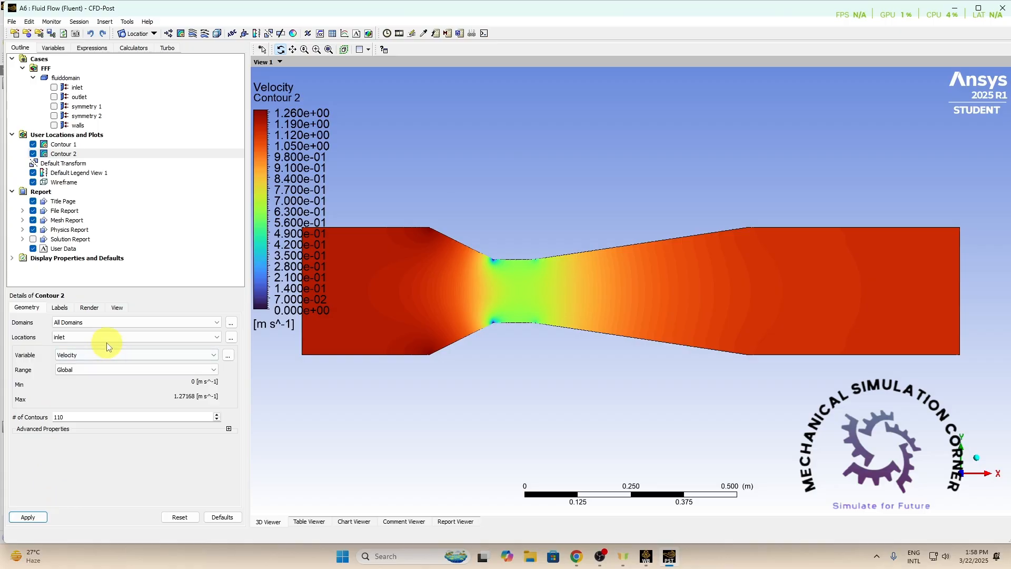
Step: Change the location of Contour 2 to symmetry 1, apply it, and hide Contour 1
click(129, 339)
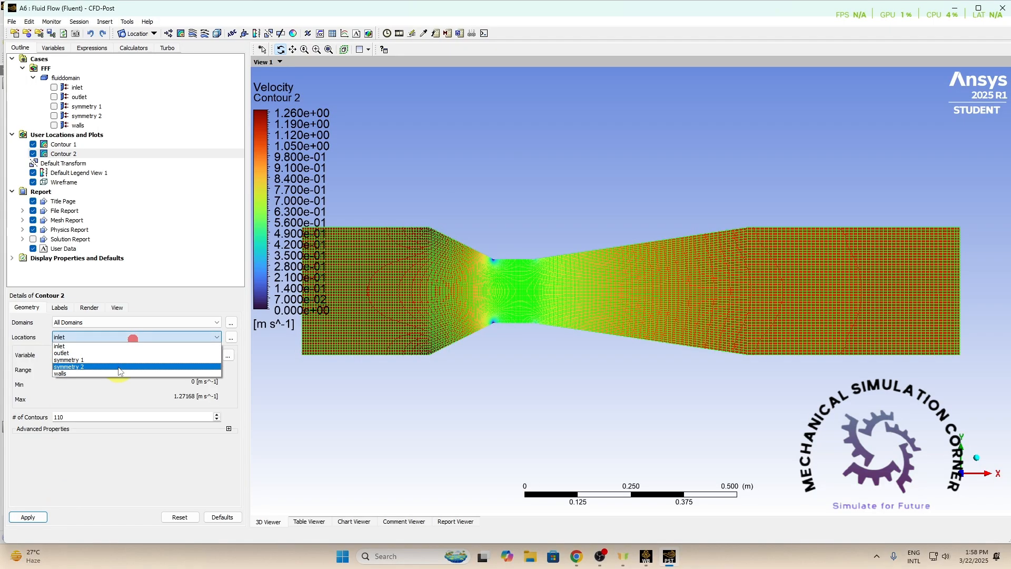
click(120, 364)
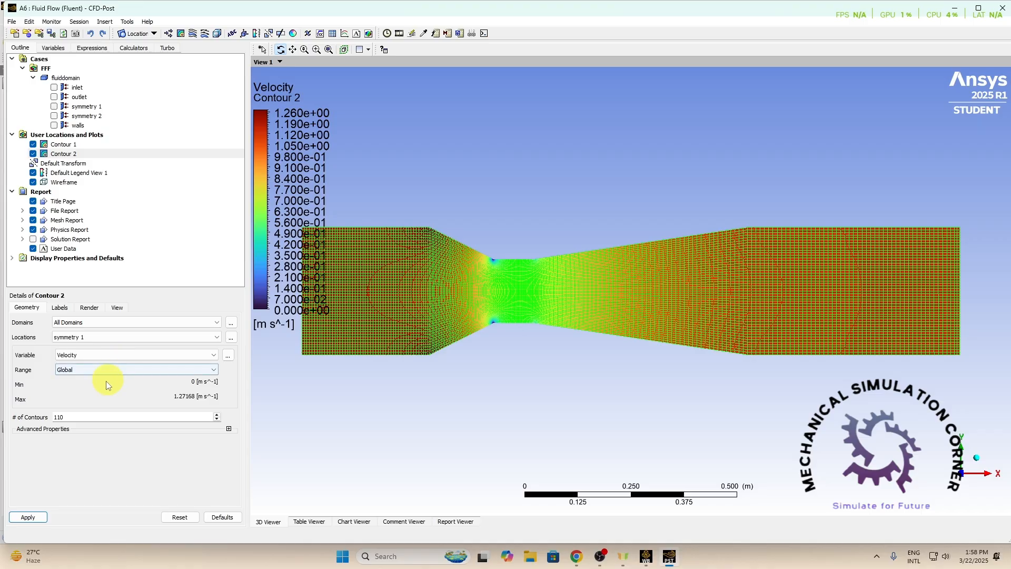
click(38, 517)
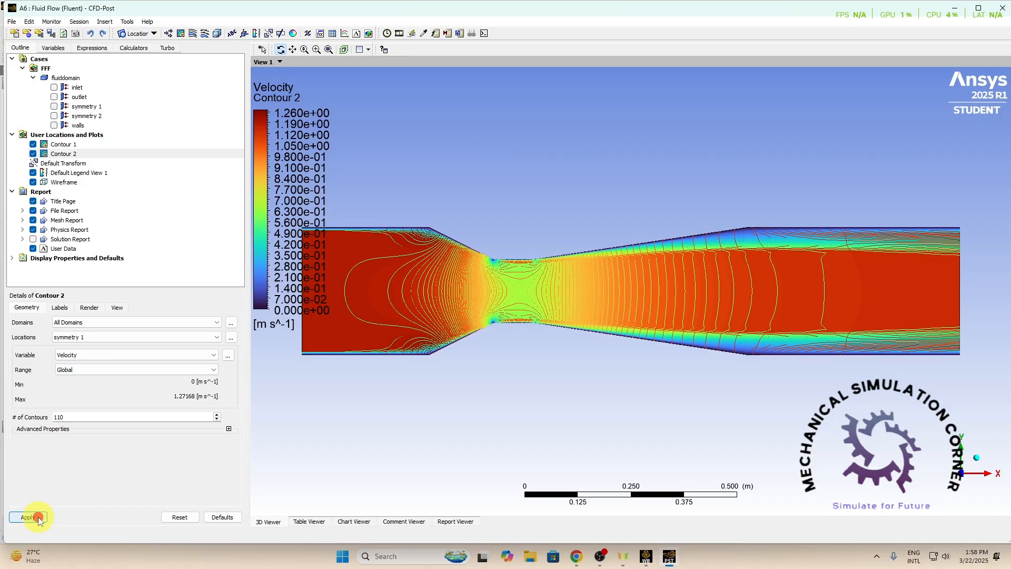
click(32, 144)
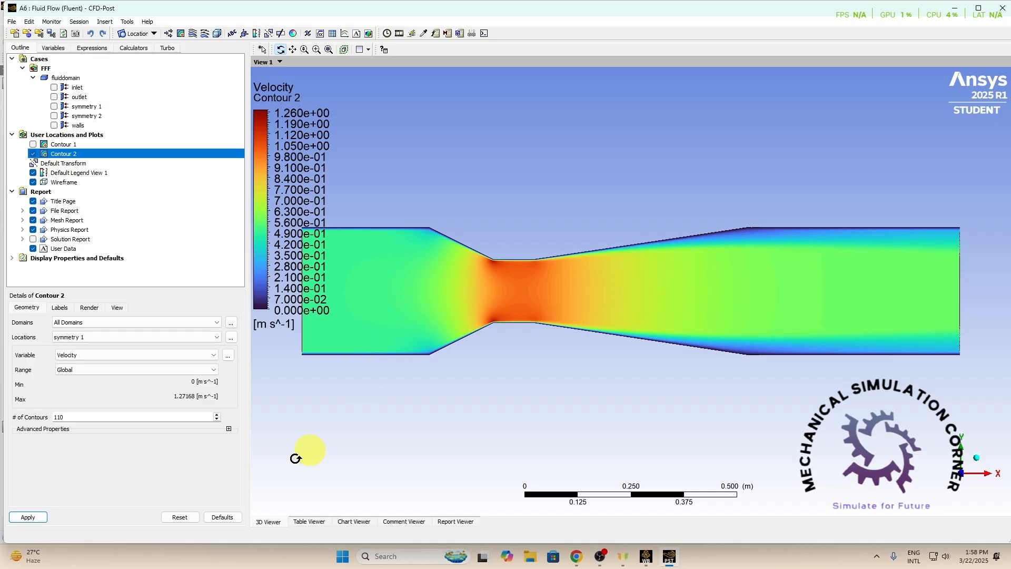
click(175, 476)
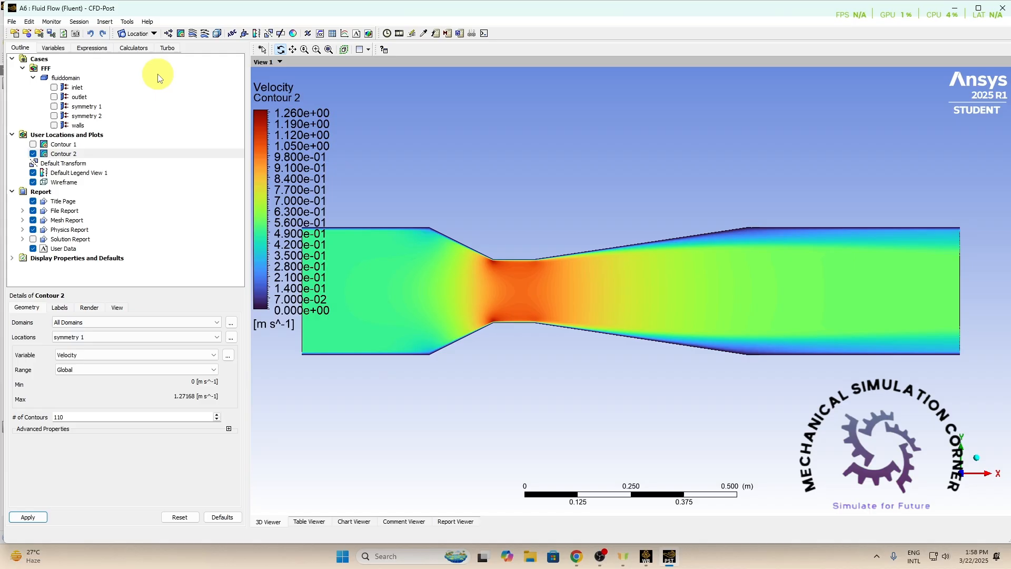
Step: Insert a velocity 3D streamline under the default name, starting from the inlet with 100 equally spaced points, and apply it
click(192, 34)
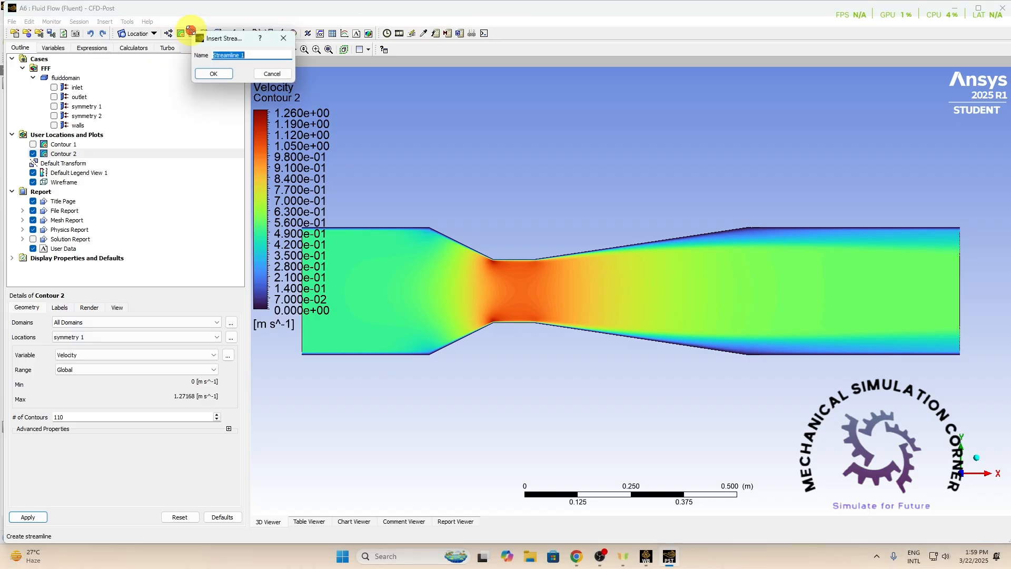
click(213, 73)
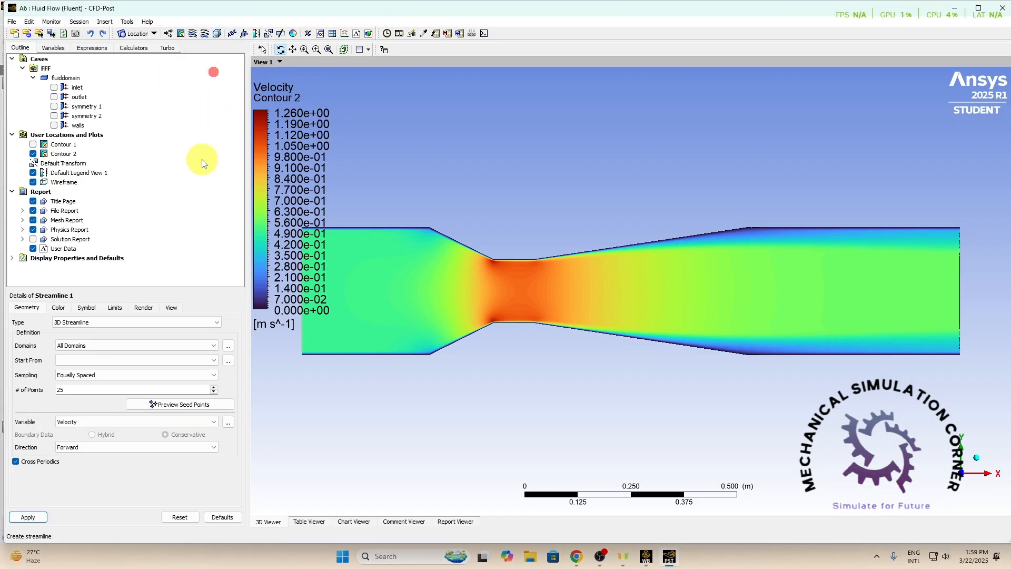
click(111, 363)
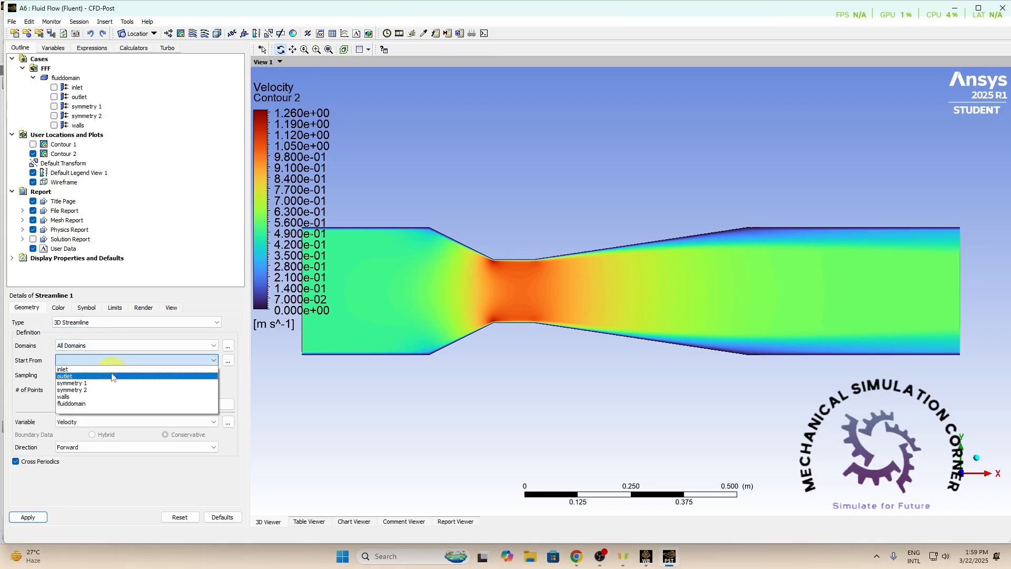
click(108, 369)
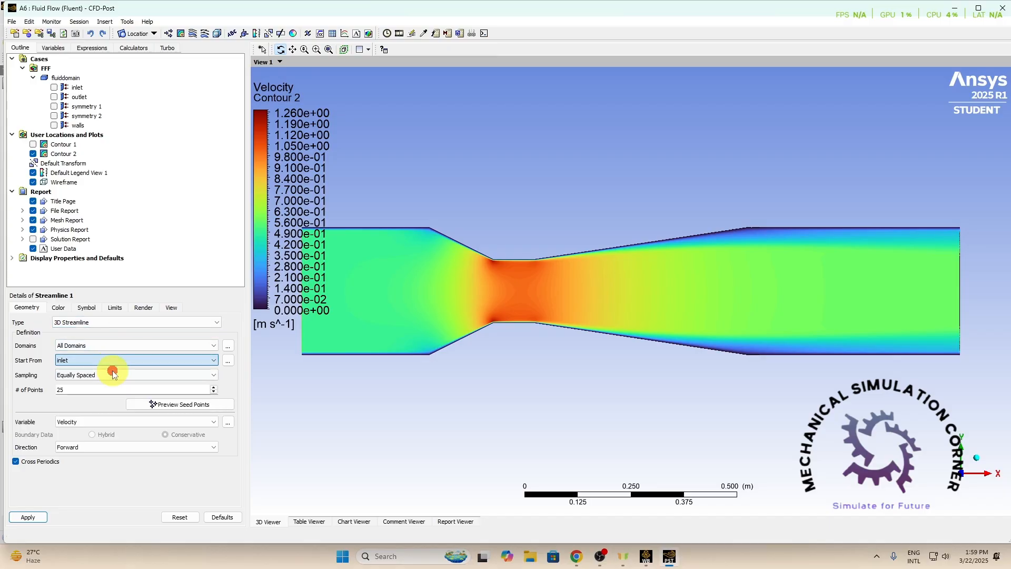
click(95, 391)
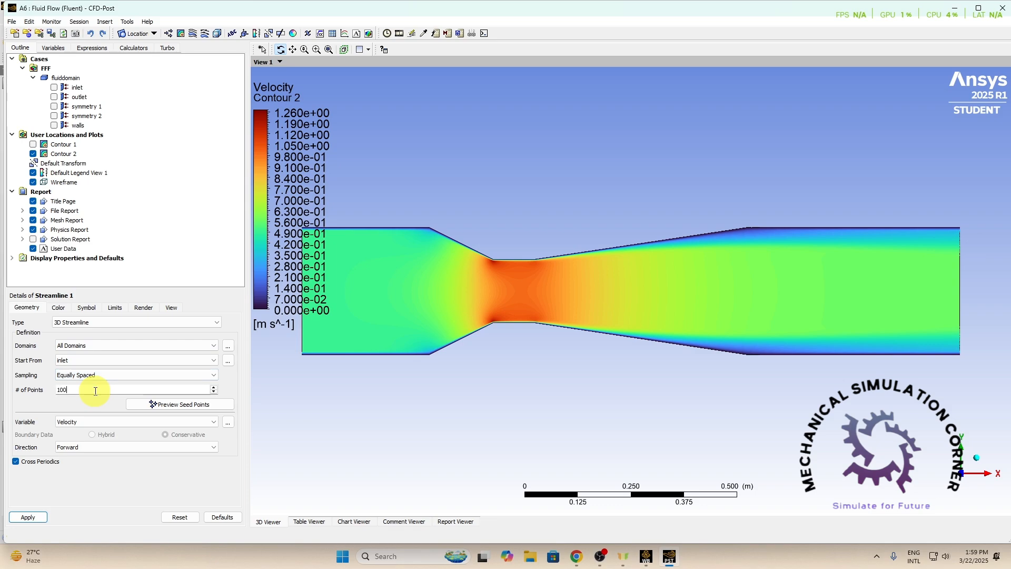
click(40, 516)
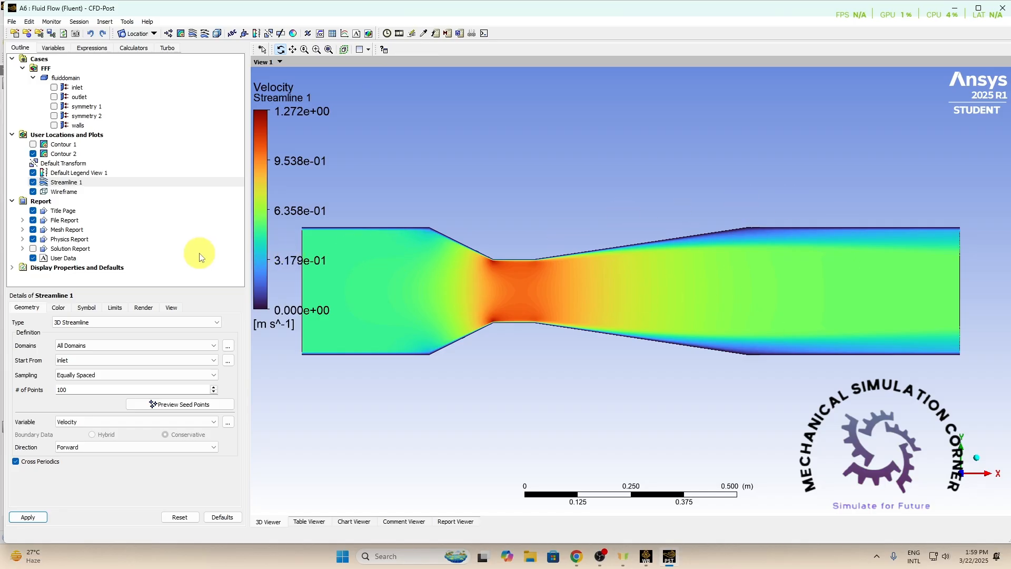
Step: Set up a sweep animation of Streamline 1, slow its speed below the default, and play it
click(398, 35)
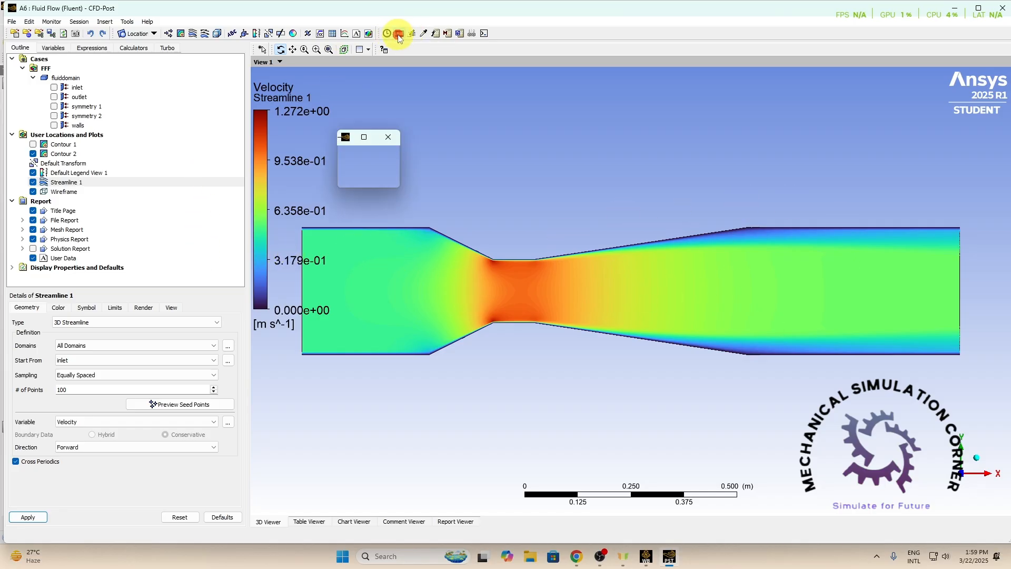
click(53, 145)
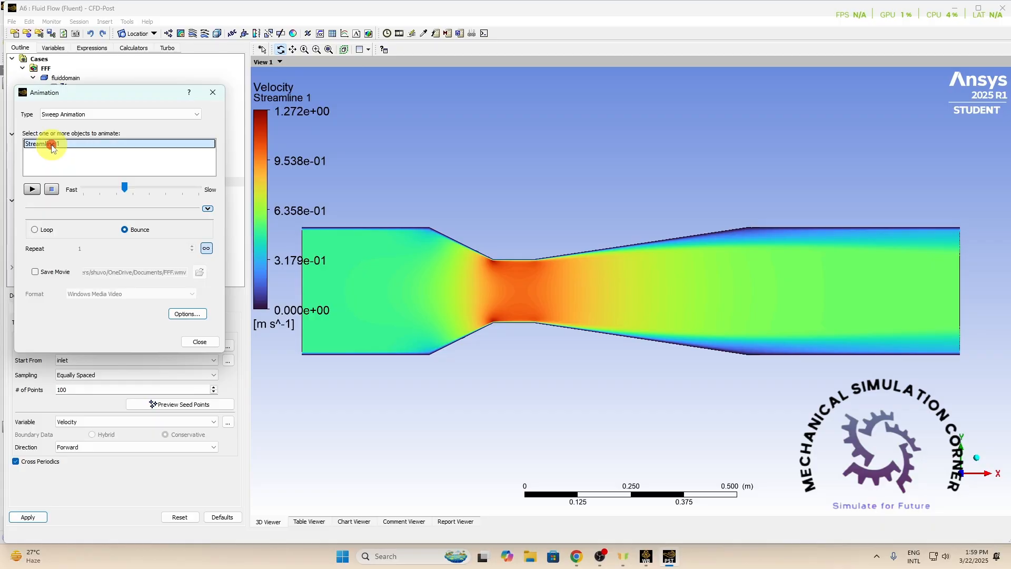
click(122, 188)
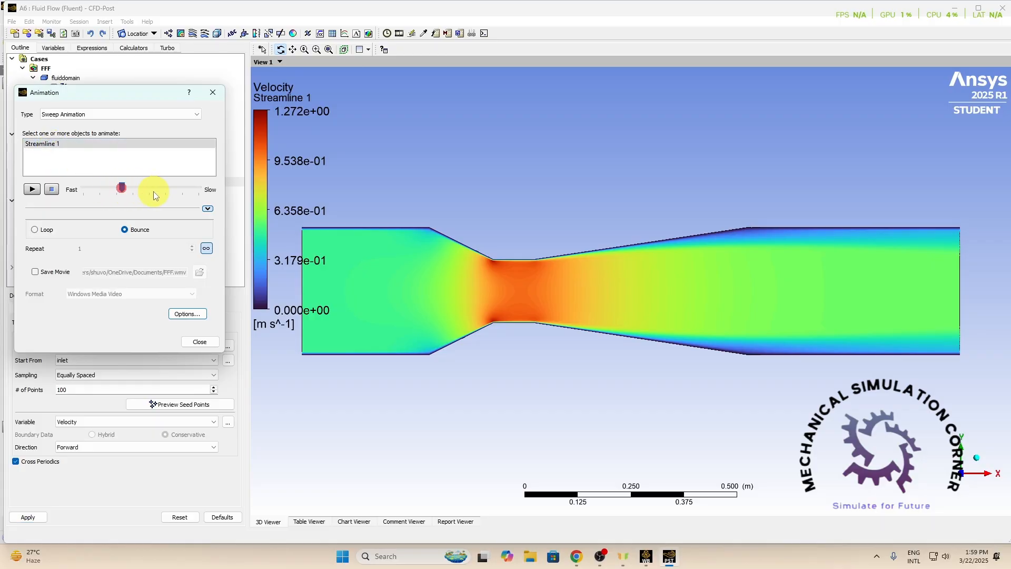
drag(125, 190, 158, 191)
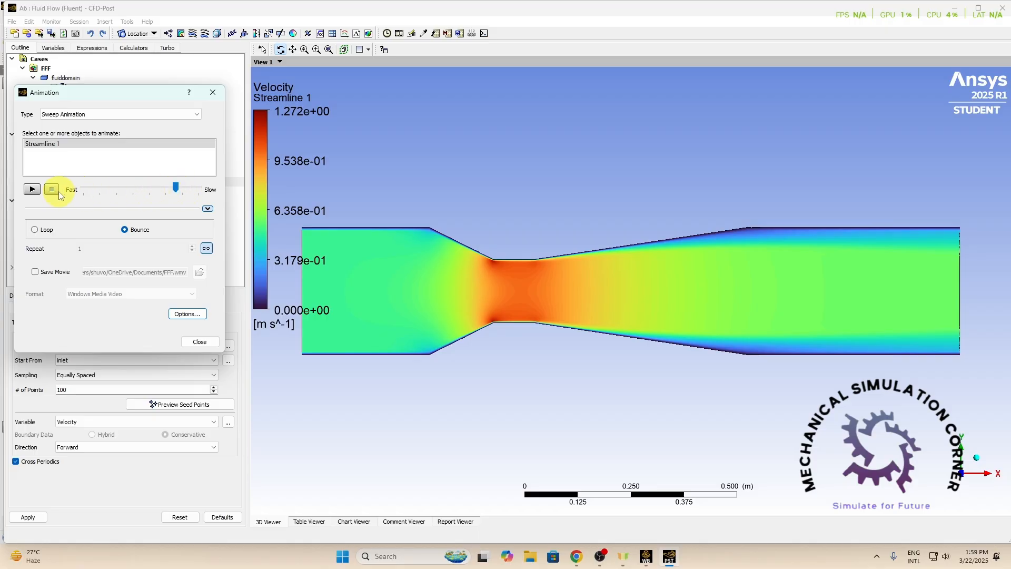
click(33, 190)
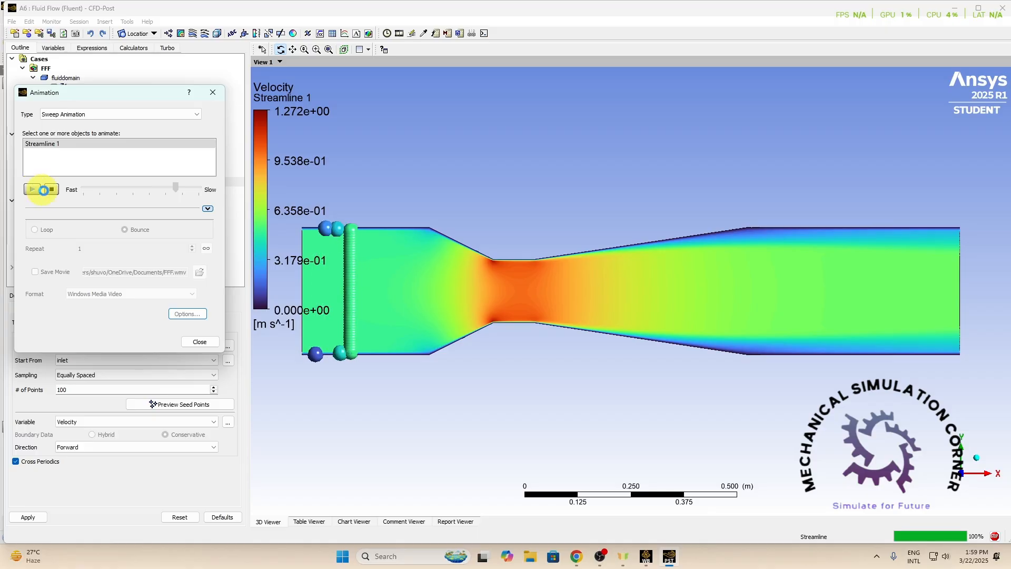